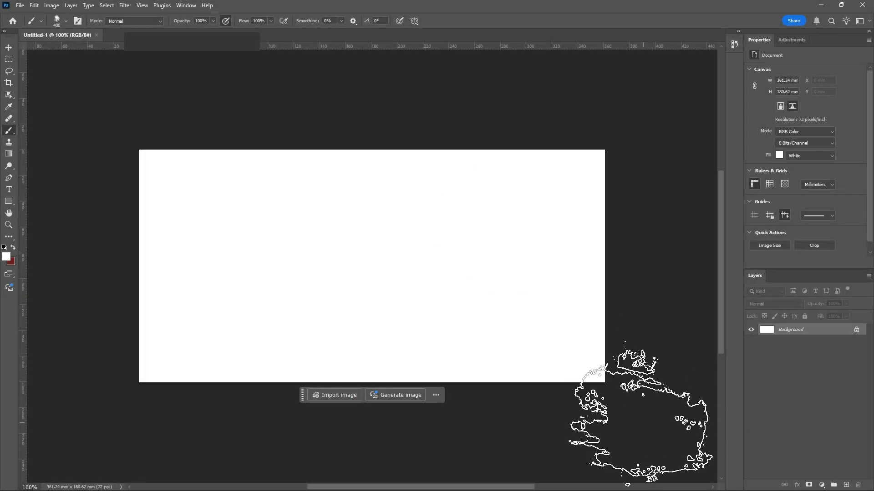
# Reset the brush colours to default and paint a large black textured cloud across the middle of the canvas
pyautogui.moveTo(546, 328)
pyautogui.mouseDown()
pyautogui.moveTo(516, 267)
pyautogui.moveTo(524, 309)
pyautogui.mouseUp()
pyautogui.press('d')
pyautogui.moveTo(504, 255)
pyautogui.mouseDown()
pyautogui.moveTo(457, 267)
pyautogui.moveTo(312, 290)
pyautogui.moveTo(435, 307)
pyautogui.moveTo(365, 207)
pyautogui.moveTo(375, 292)
pyautogui.moveTo(458, 309)
pyautogui.mouseUp()
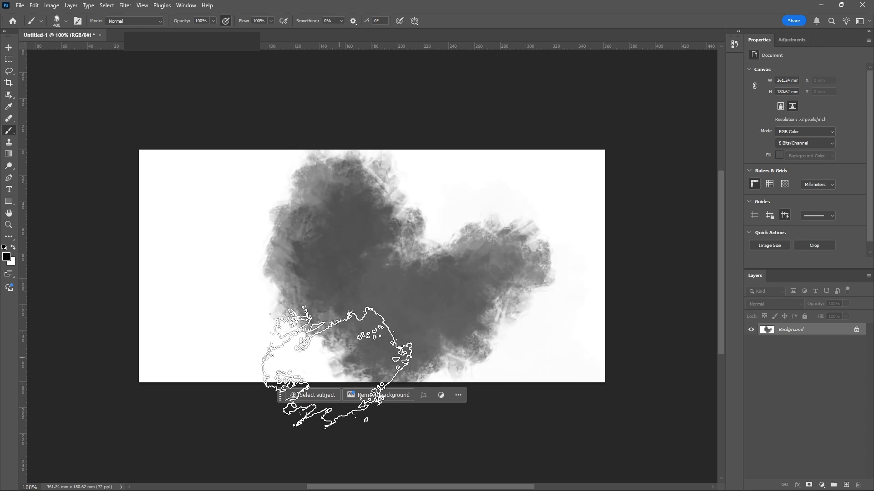
# Set the foreground colour to a muted red (RGB 160, 60, 60) and brush it over the whole canvas
pyautogui.click(7, 257)
pyautogui.click(669, 199)
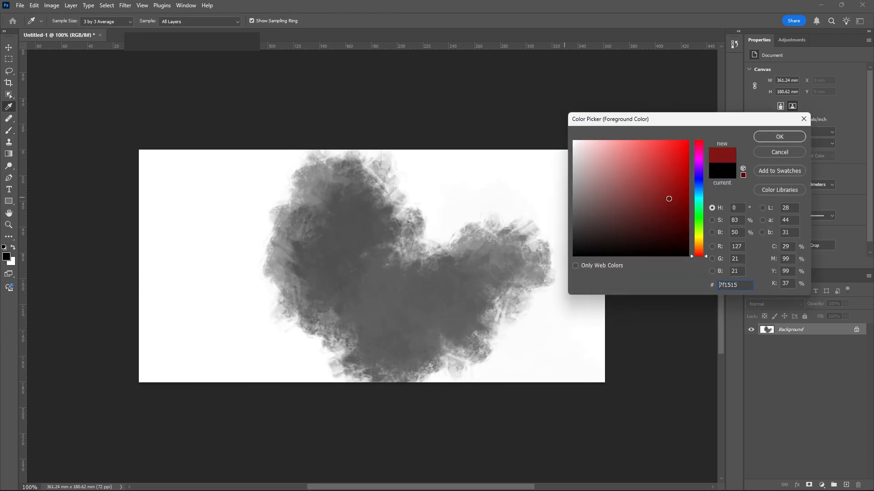
pyautogui.click(789, 138)
pyautogui.click(390, 262)
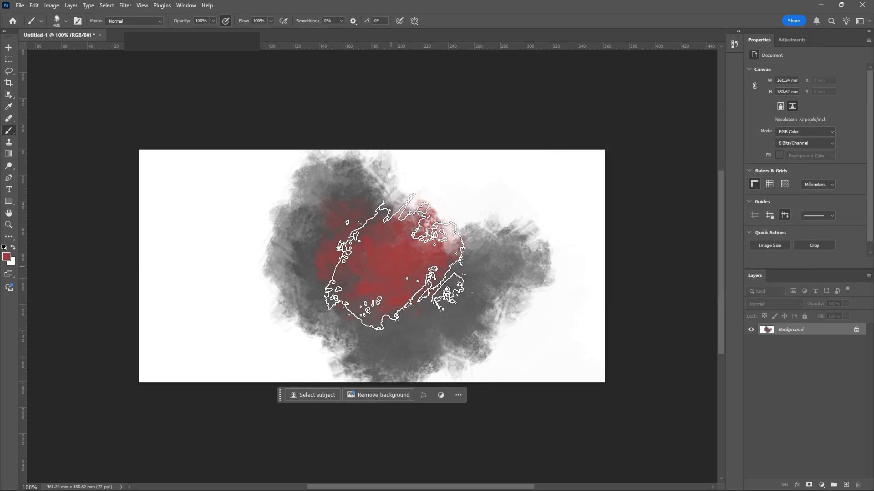
pyautogui.moveTo(394, 261)
pyautogui.mouseDown()
pyautogui.moveTo(510, 181)
pyautogui.moveTo(450, 158)
pyautogui.moveTo(539, 218)
pyautogui.moveTo(598, 312)
pyautogui.moveTo(468, 346)
pyautogui.moveTo(485, 325)
pyautogui.moveTo(456, 351)
pyautogui.moveTo(205, 325)
pyautogui.moveTo(166, 269)
pyautogui.moveTo(152, 198)
pyautogui.moveTo(206, 234)
pyautogui.moveTo(265, 246)
pyautogui.moveTo(231, 279)
pyautogui.moveTo(195, 230)
pyautogui.moveTo(402, 179)
pyautogui.moveTo(354, 149)
pyautogui.moveTo(243, 187)
pyautogui.moveTo(224, 334)
pyautogui.moveTo(372, 326)
pyautogui.moveTo(578, 334)
pyautogui.moveTo(534, 329)
pyautogui.moveTo(610, 194)
pyautogui.moveTo(511, 162)
pyautogui.moveTo(368, 191)
pyautogui.moveTo(165, 129)
pyautogui.moveTo(280, 281)
pyautogui.mouseUp()
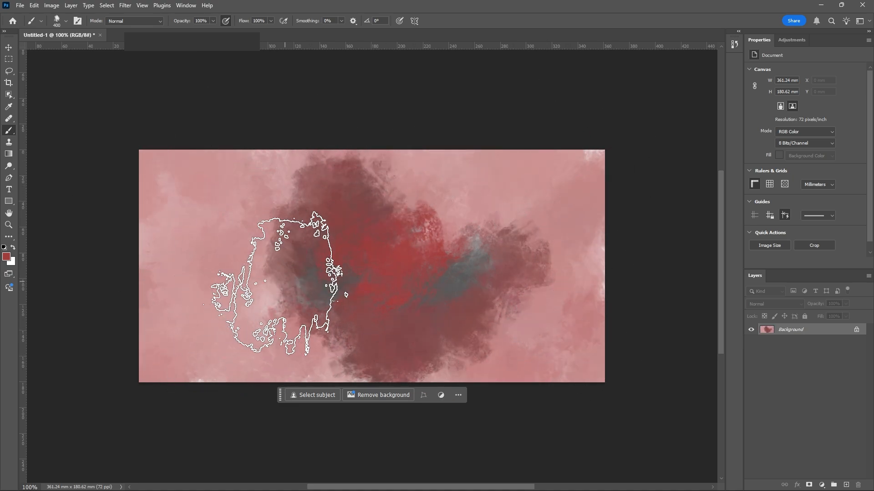
# Choose a blue foreground colour, enlarge the brush to 800 px and paint blue patches over most of the canvas
pyautogui.click(8, 258)
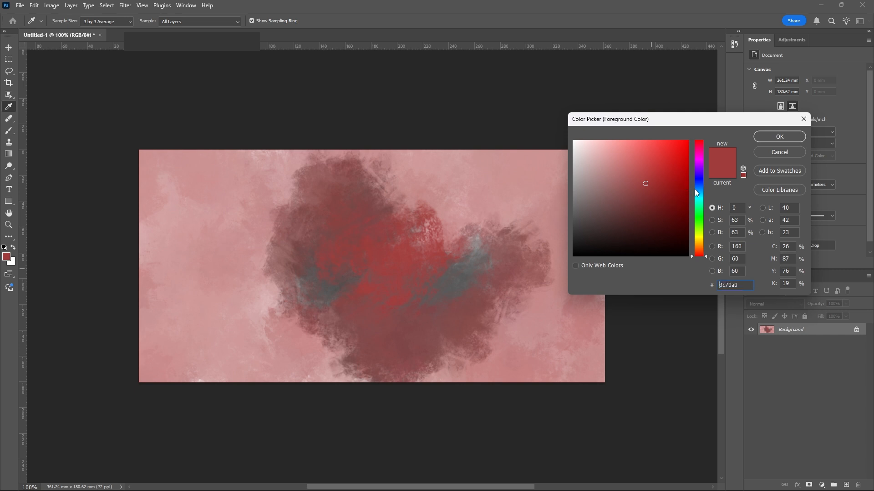
pyautogui.click(793, 135)
pyautogui.moveTo(236, 292)
pyautogui.mouseDown()
pyautogui.moveTo(200, 263)
pyautogui.moveTo(185, 219)
pyautogui.moveTo(268, 292)
pyautogui.moveTo(309, 172)
pyautogui.moveTo(448, 234)
pyautogui.moveTo(346, 308)
pyautogui.moveTo(361, 301)
pyautogui.moveTo(439, 336)
pyautogui.moveTo(541, 340)
pyautogui.moveTo(527, 322)
pyautogui.moveTo(68, 360)
pyautogui.moveTo(557, 349)
pyautogui.mouseUp()
pyautogui.press(']')
pyautogui.press(']')
pyautogui.press(']')
pyautogui.press(']')
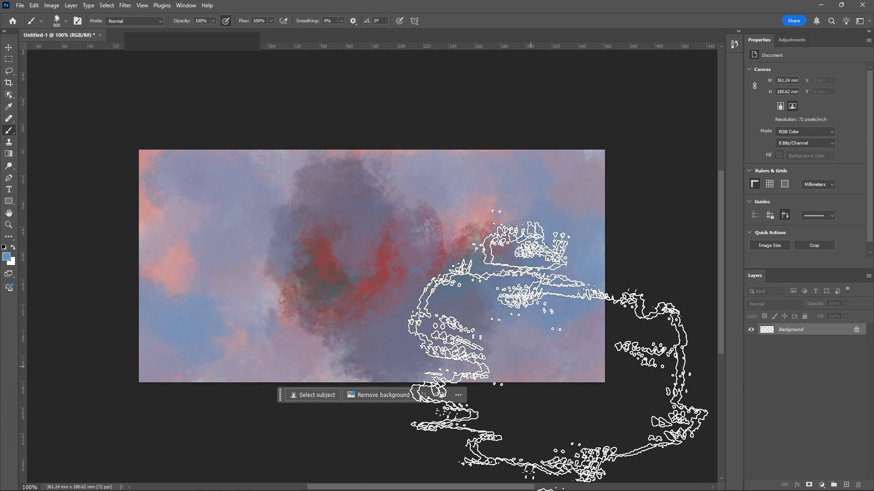
# Change the foreground colour to the deeper blue 407db6
pyautogui.click(6, 257)
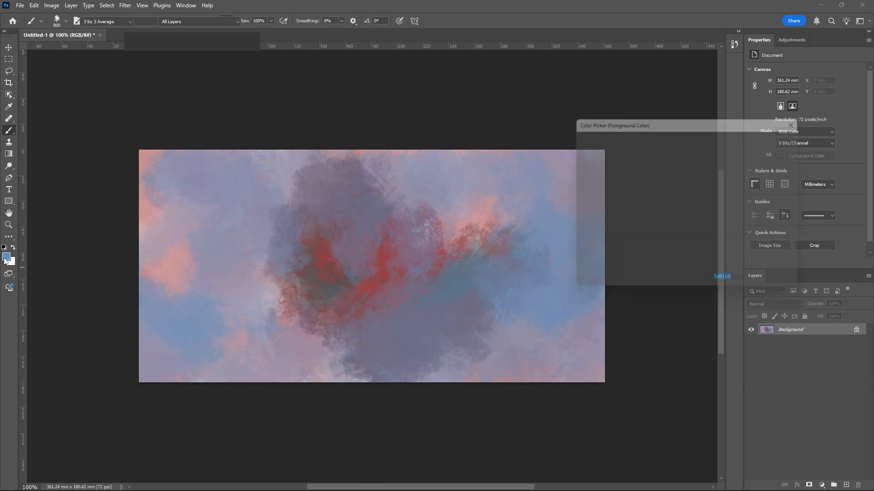
pyautogui.moveTo(667, 191); pyautogui.dragTo(648, 174)
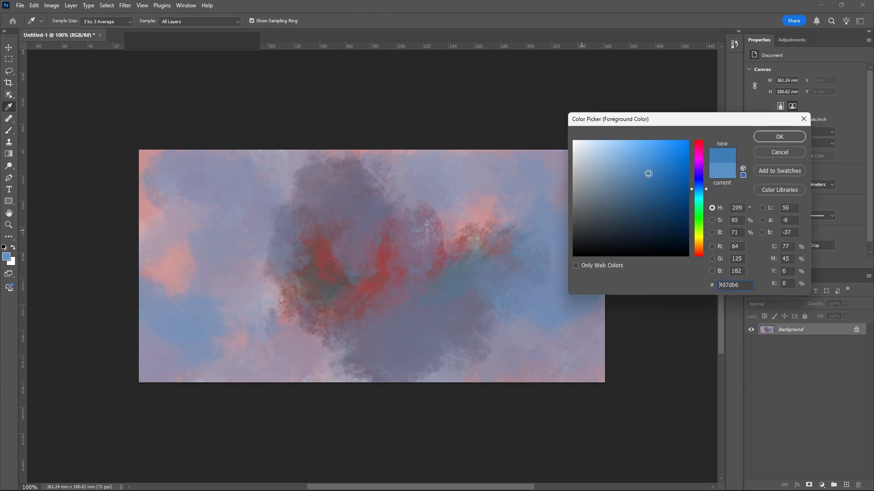
pyautogui.click(792, 139)
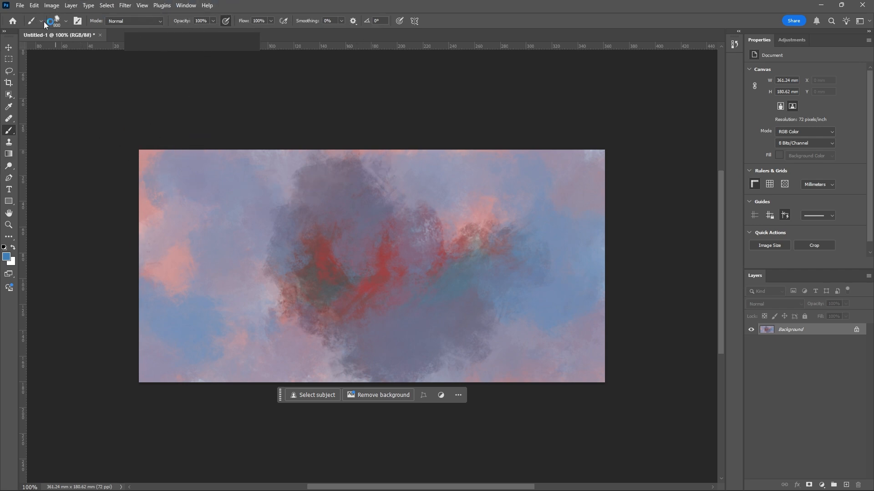
# Set the brush's Color Dynamics to 11% hue jitter and 9% brightness jitter, and paint over the canvas with it
pyautogui.click(61, 21)
pyautogui.click(80, 23)
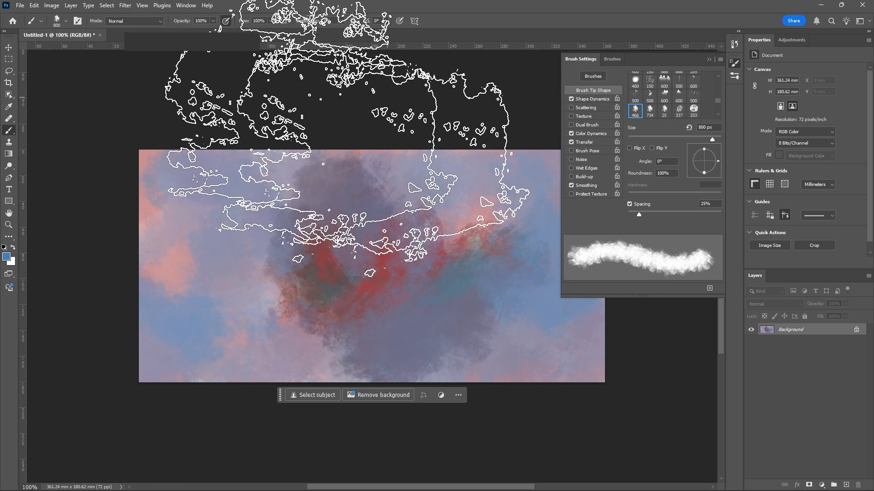
pyautogui.click(589, 134)
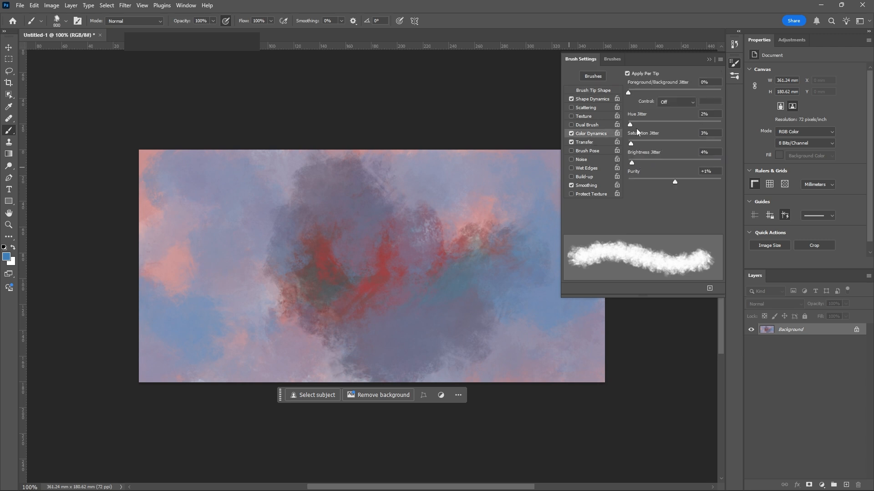
pyautogui.click(636, 162)
pyautogui.click(532, 112)
pyautogui.moveTo(455, 334)
pyautogui.mouseDown()
pyautogui.moveTo(397, 218)
pyautogui.moveTo(387, 261)
pyautogui.moveTo(217, 270)
pyautogui.moveTo(239, 212)
pyautogui.moveTo(224, 344)
pyautogui.moveTo(357, 287)
pyautogui.moveTo(433, 193)
pyautogui.moveTo(539, 226)
pyautogui.moveTo(549, 323)
pyautogui.moveTo(491, 255)
pyautogui.moveTo(375, 172)
pyautogui.moveTo(197, 263)
pyautogui.moveTo(163, 324)
pyautogui.mouseUp()
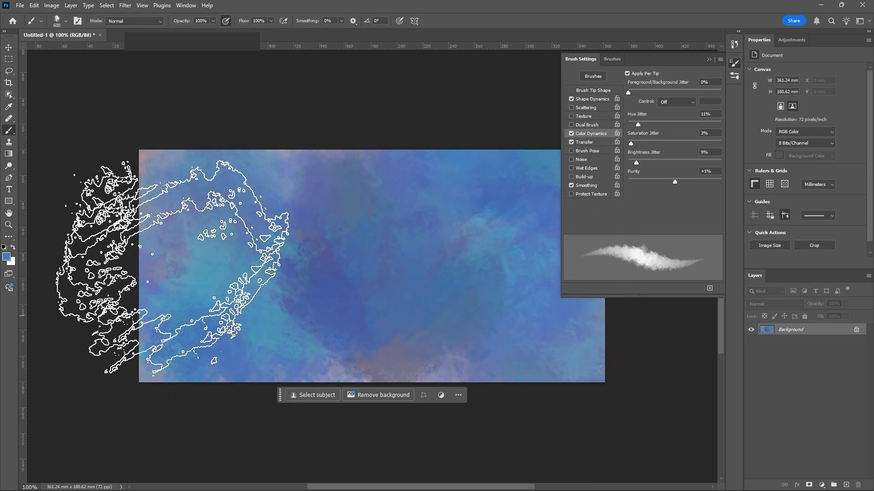
# Raise the hue jitter to 25%, reduce the brush to 250 px and paint varied blue-green patches across the canvas
pyautogui.moveTo(649, 122); pyautogui.dragTo(651, 122)
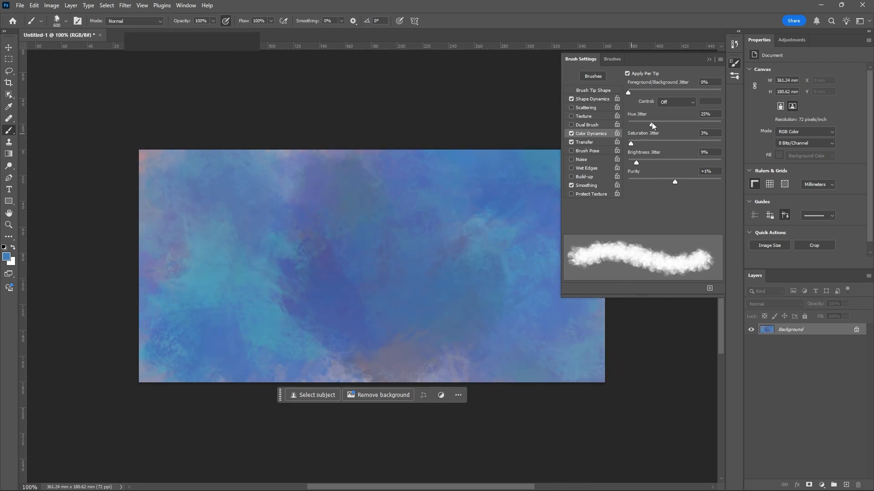
pyautogui.moveTo(189, 336)
pyautogui.mouseDown()
pyautogui.moveTo(176, 275)
pyautogui.moveTo(245, 261)
pyautogui.moveTo(341, 359)
pyautogui.moveTo(487, 263)
pyautogui.moveTo(499, 204)
pyautogui.moveTo(546, 350)
pyautogui.moveTo(569, 353)
pyautogui.moveTo(580, 204)
pyautogui.moveTo(473, 308)
pyautogui.moveTo(468, 356)
pyautogui.moveTo(403, 252)
pyautogui.moveTo(423, 283)
pyautogui.moveTo(369, 291)
pyautogui.mouseUp()
pyautogui.press('[')
pyautogui.press('[')
pyautogui.press('[')
pyautogui.press('[')
pyautogui.press('[')
pyautogui.press('[')
pyautogui.press('[')
pyautogui.press(']')
pyautogui.press(']')
pyautogui.press(']')
pyautogui.moveTo(234, 333)
pyautogui.mouseDown()
pyautogui.moveTo(169, 226)
pyautogui.moveTo(278, 189)
pyautogui.moveTo(312, 163)
pyautogui.moveTo(365, 183)
pyautogui.moveTo(344, 204)
pyautogui.moveTo(513, 182)
pyautogui.moveTo(546, 168)
pyautogui.mouseUp()
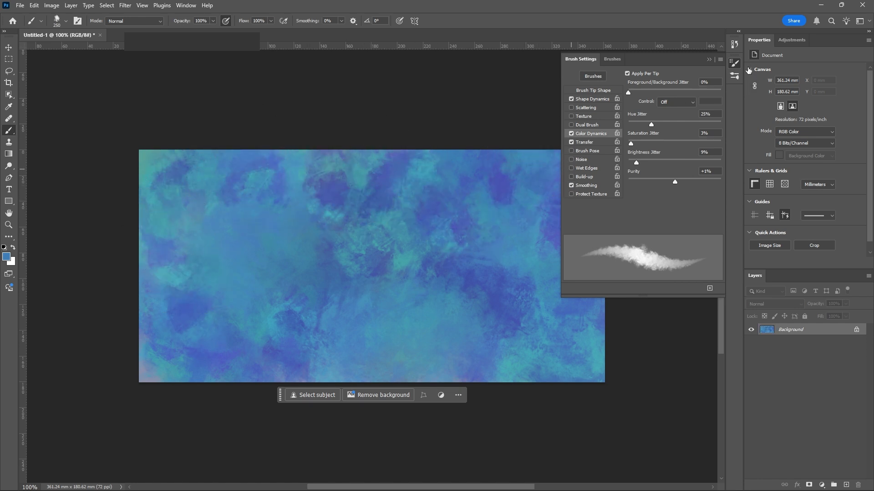
# Close the brush settings and reduce the brush size to 90 px
pyautogui.click(734, 63)
pyautogui.press('[')
pyautogui.press('[')
pyautogui.press('[')
pyautogui.press('[')
pyautogui.press('[')
pyautogui.press('[')
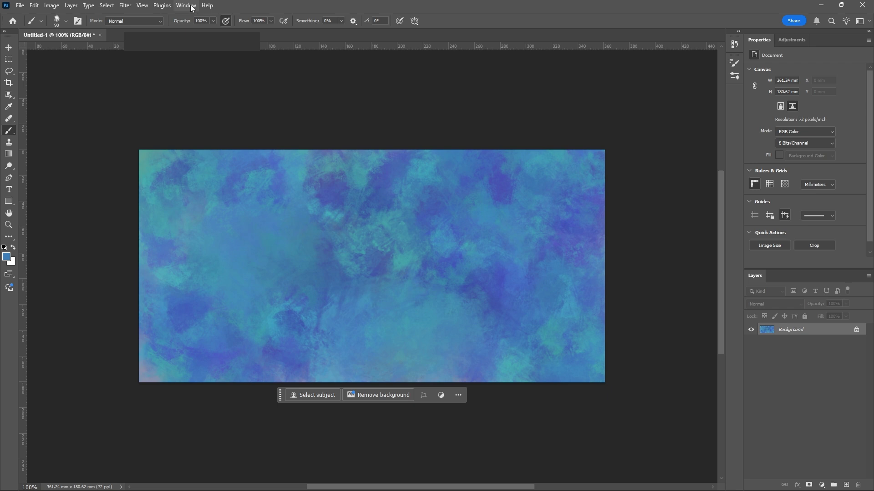
# Open the SD-PPP plugin and enlarge its panel to show all of its content
pyautogui.click(166, 8)
pyautogui.click(195, 53)
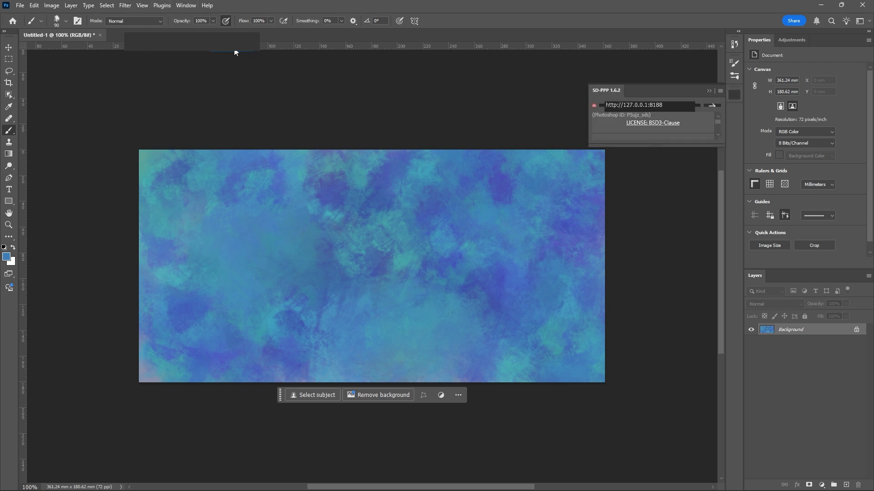
pyautogui.moveTo(685, 146); pyautogui.dragTo(672, 345)
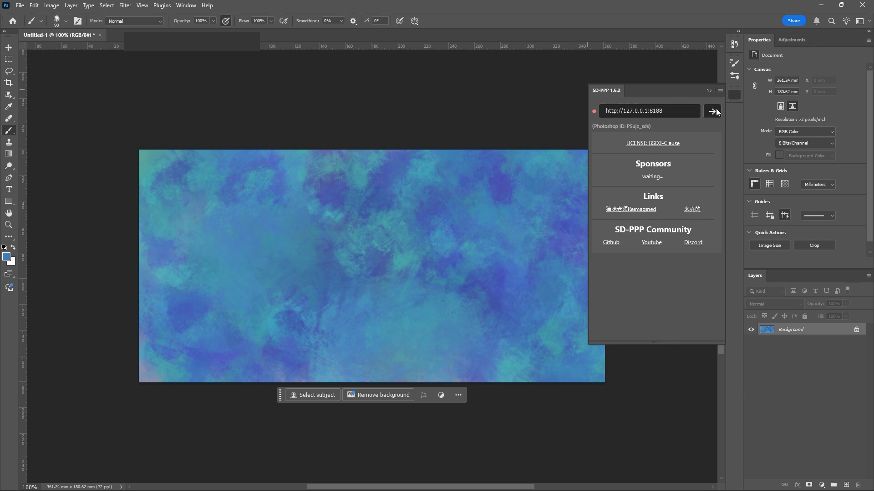
# Switch to ComfyUI in the browser and try to run the ArtGainzPhotoshopBasic001 workflow
pyautogui.click(328, 482)
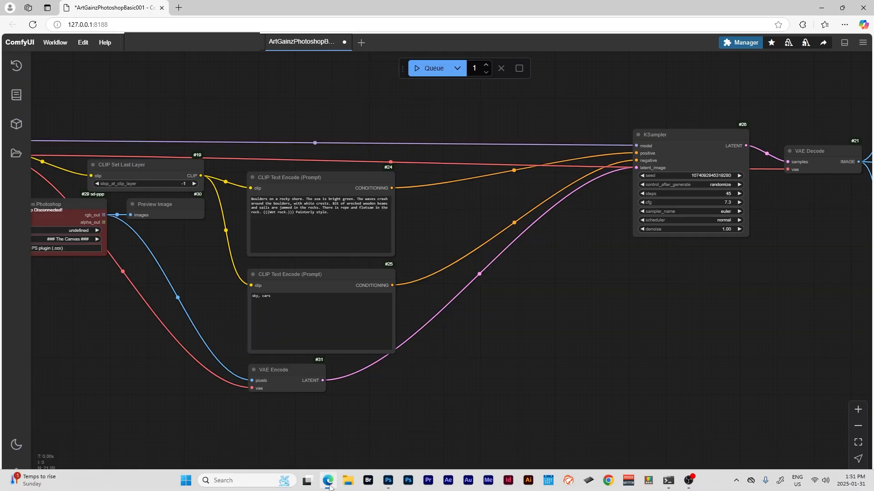
pyautogui.scroll(-5, 469, 224)
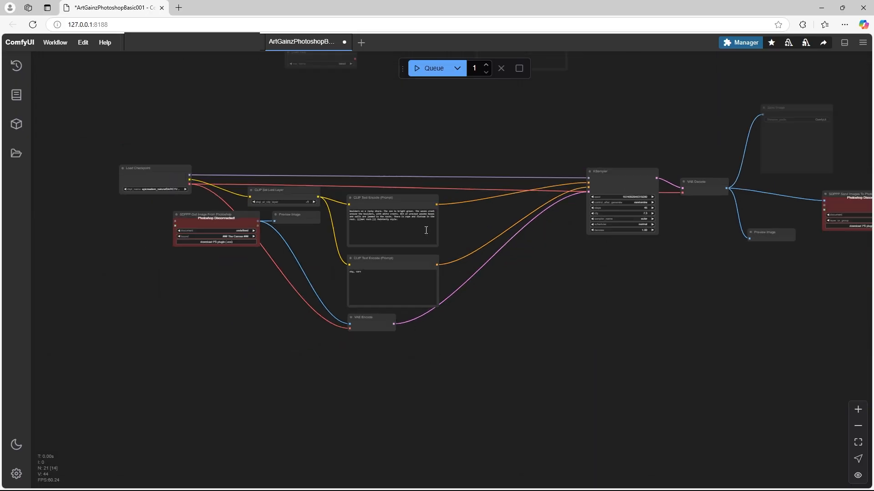
pyautogui.scroll(-1, 339, 220)
pyautogui.scroll(2, 503, 242)
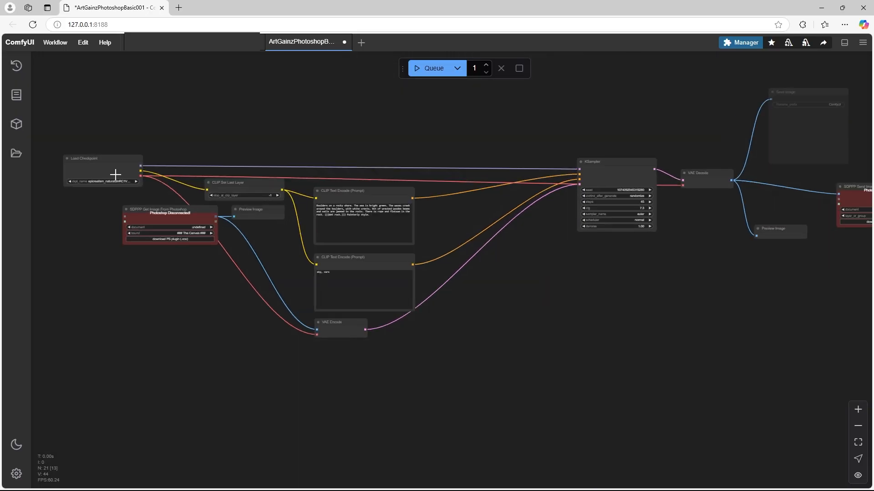
pyautogui.scroll(-2, 303, 212)
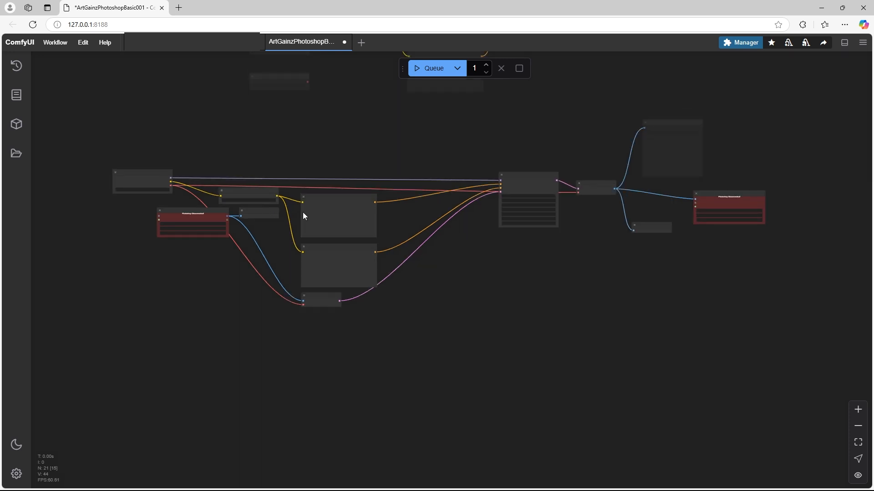
pyautogui.scroll(1, 403, 217)
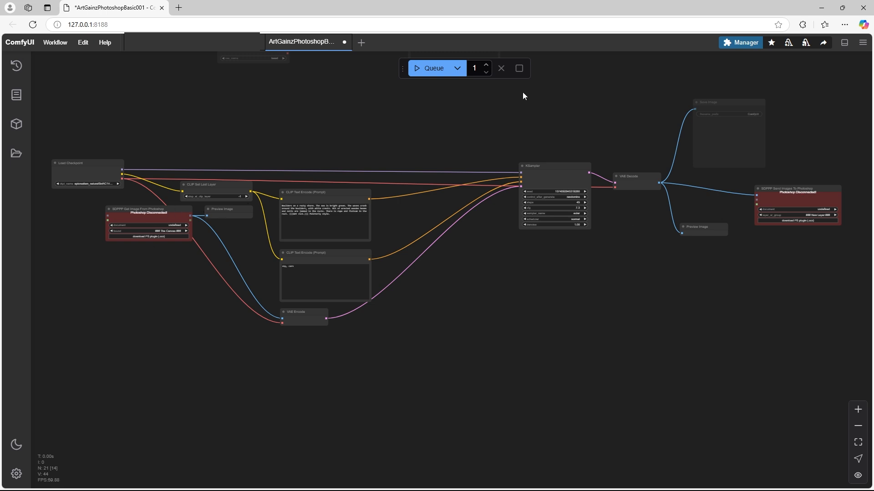
pyautogui.click(435, 68)
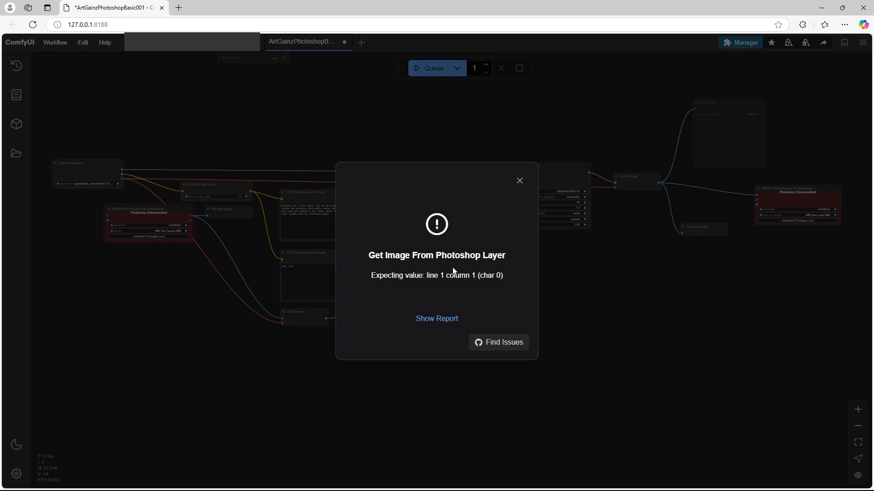
pyautogui.click(519, 181)
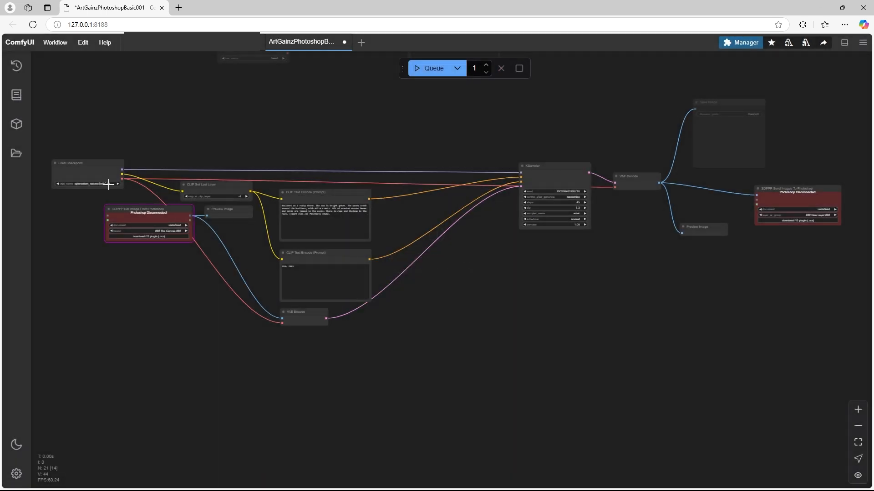
pyautogui.scroll(13, 129, 220)
pyautogui.scroll(2, 162, 281)
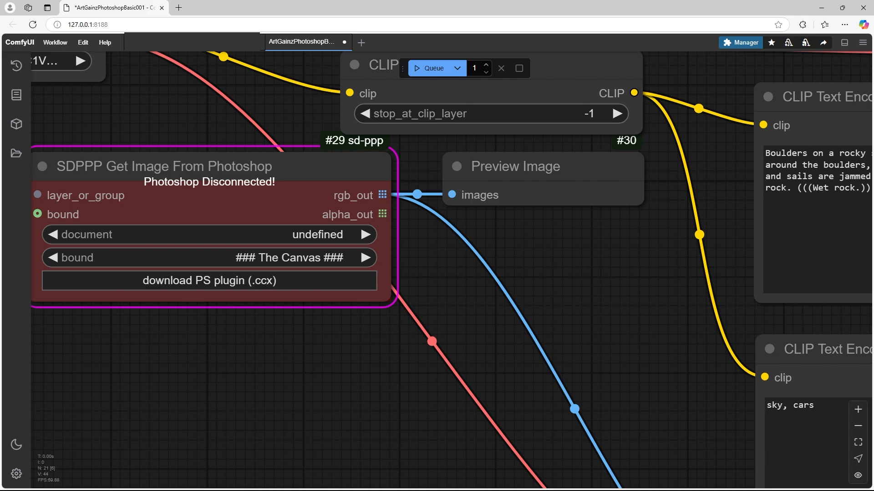
pyautogui.click(396, 481)
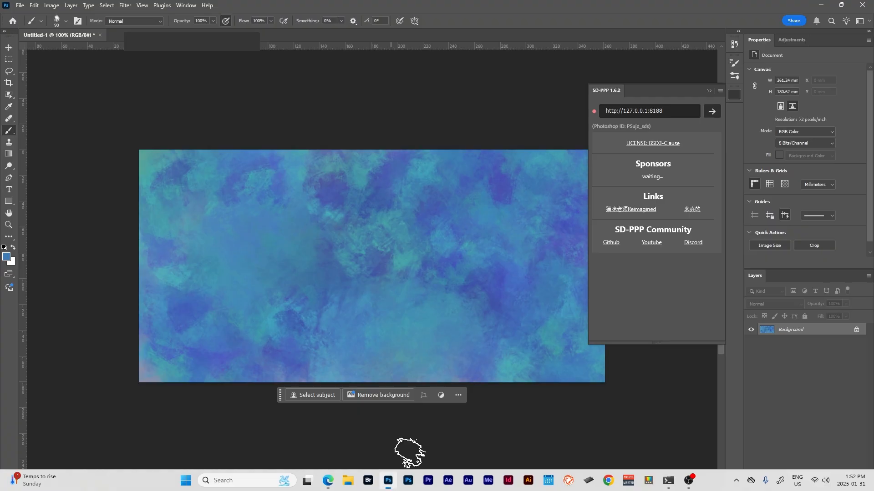
pyautogui.click(712, 112)
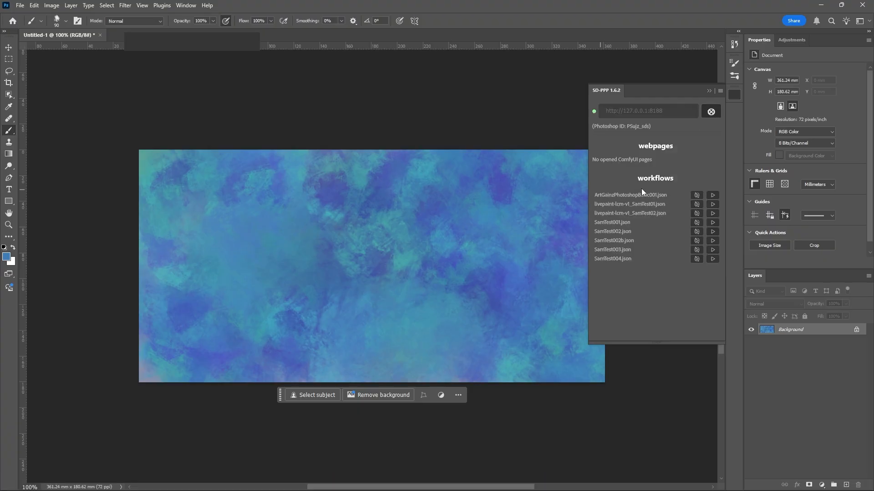
# Return to ComfyUI and queue the workflow using the active Photoshop document as input
pyautogui.click(327, 489)
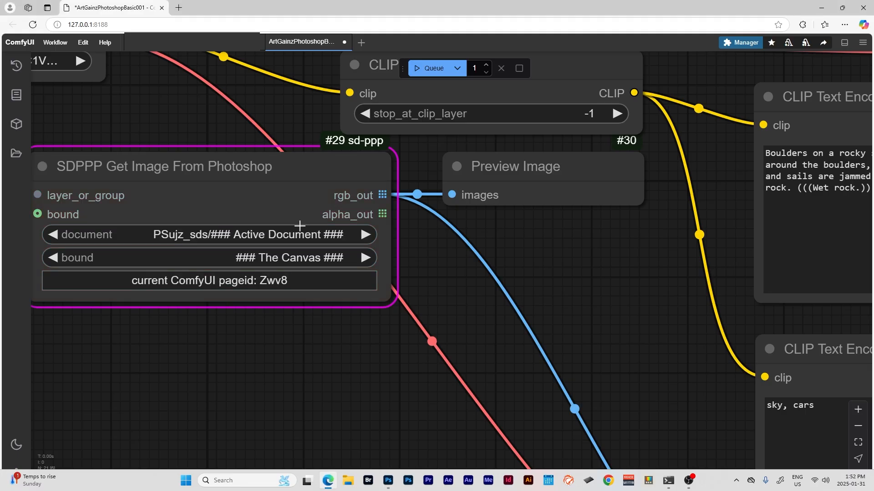
pyautogui.scroll(-8, 263, 229)
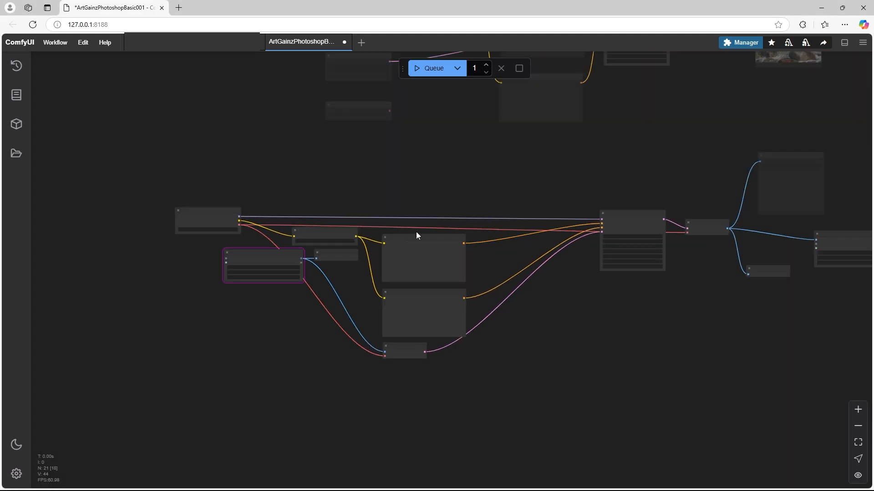
pyautogui.scroll(2, 416, 232)
pyautogui.click(434, 69)
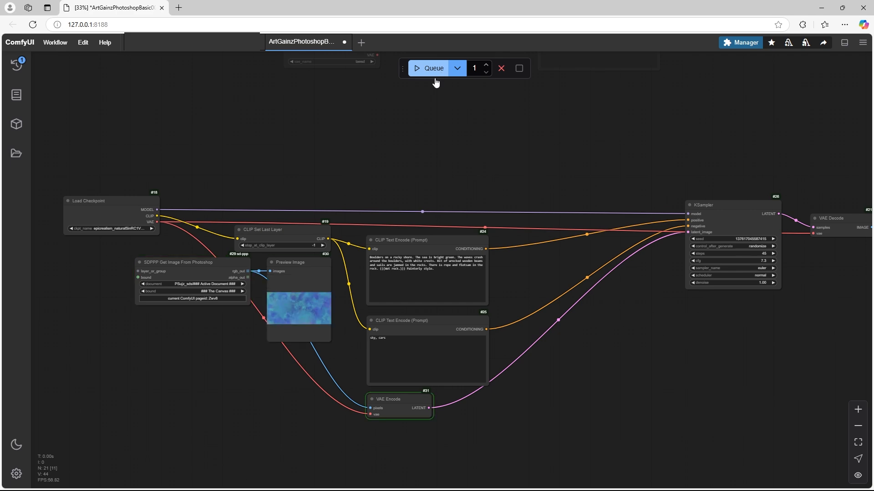
# Follow the run from the Photoshop input preview through the KSampler and examine the generated image in the final Preview Image node
pyautogui.scroll(-5, 255, 244)
pyautogui.scroll(10, 260, 287)
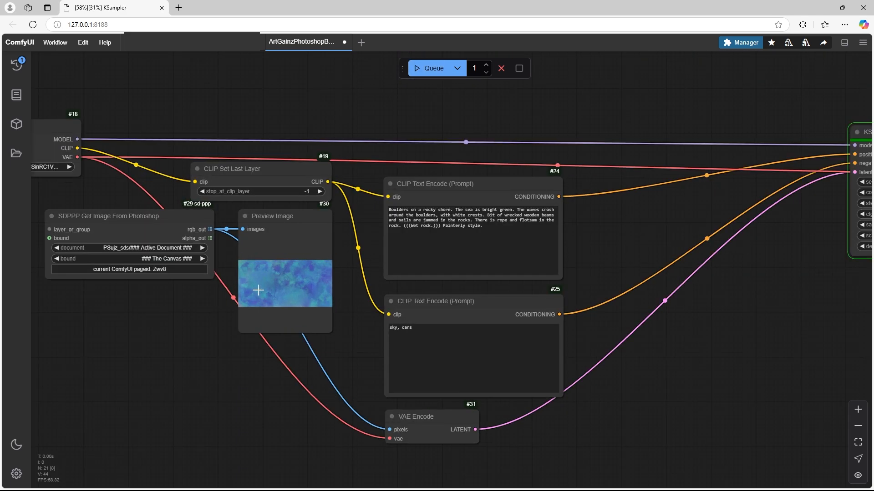
pyautogui.scroll(-10, 334, 289)
pyautogui.scroll(10, 608, 218)
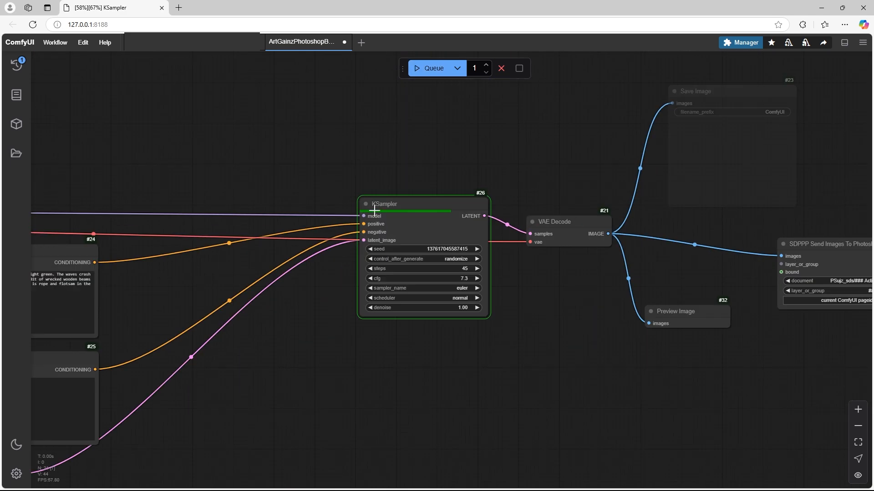
pyautogui.scroll(-10, 325, 205)
pyautogui.scroll(10, 514, 236)
pyautogui.scroll(-5, 514, 236)
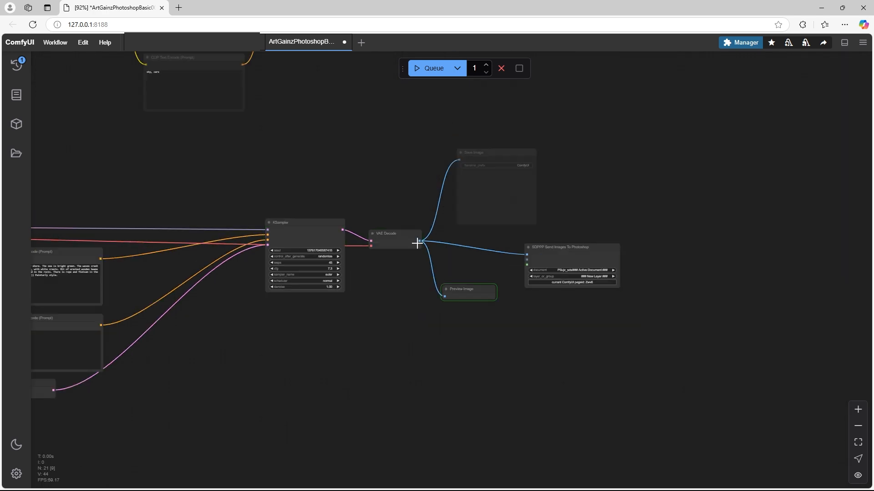
pyautogui.scroll(10, 496, 318)
pyautogui.scroll(-5, 431, 373)
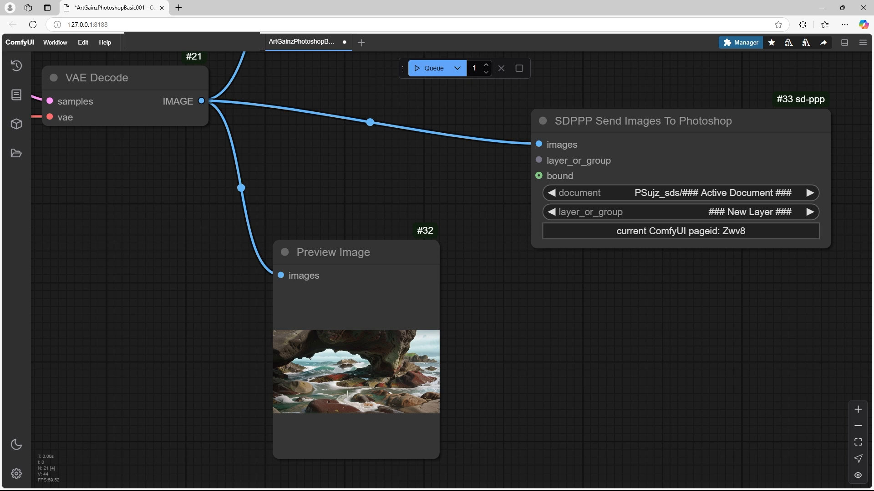
pyautogui.scroll(5, 348, 394)
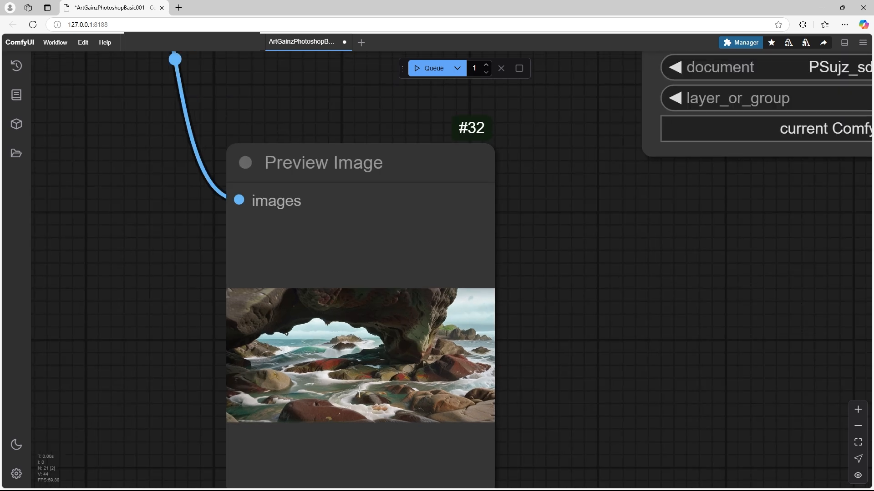
# Set the KSampler's denoise to 0.15 and queue the workflow again
pyautogui.scroll(-10, 372, 399)
pyautogui.scroll(8, 356, 297)
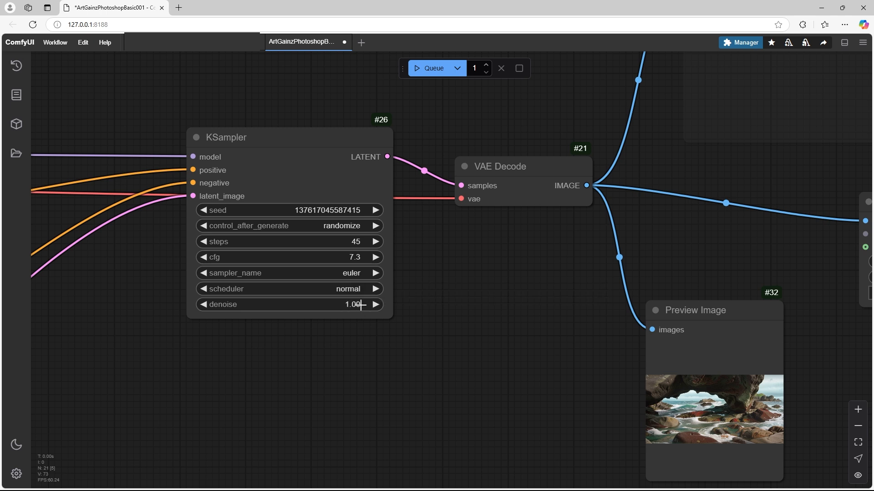
pyautogui.scroll(-5, 245, 292)
pyautogui.scroll(15, 521, 354)
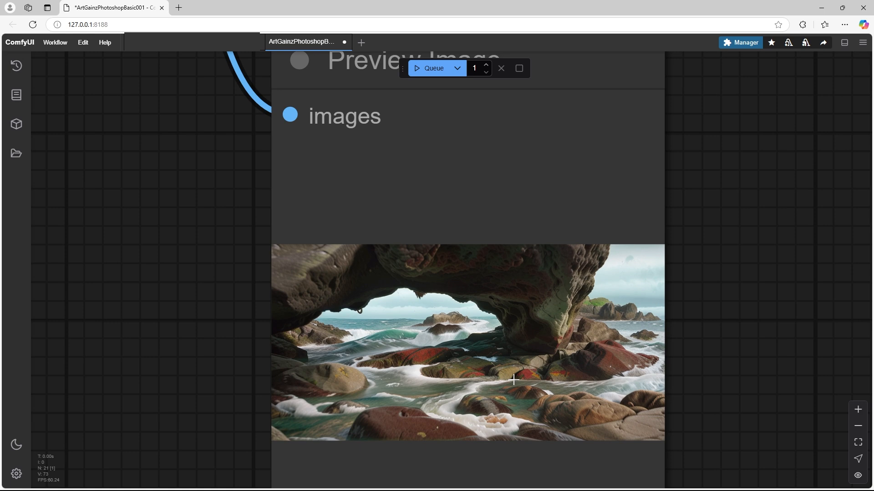
pyautogui.scroll(-13, 513, 379)
pyautogui.scroll(9, 177, 267)
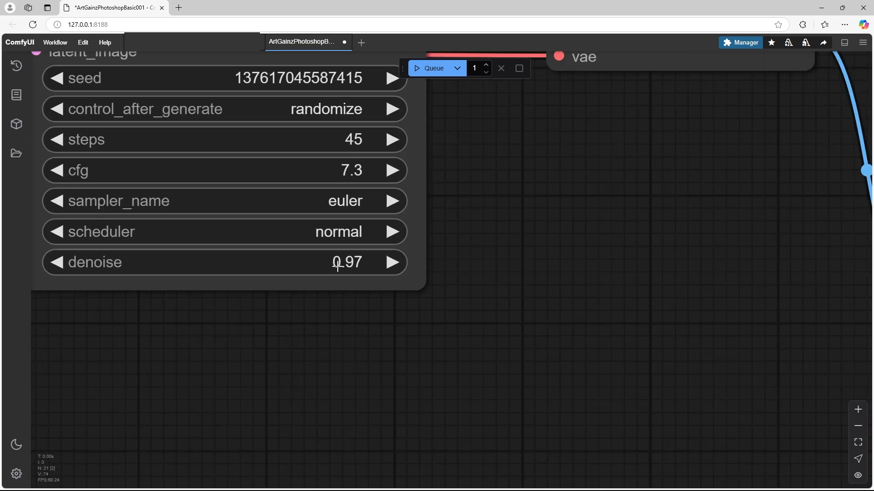
pyautogui.moveTo(345, 267); pyautogui.dragTo(298, 269)
pyautogui.moveTo(357, 265); pyautogui.dragTo(362, 265)
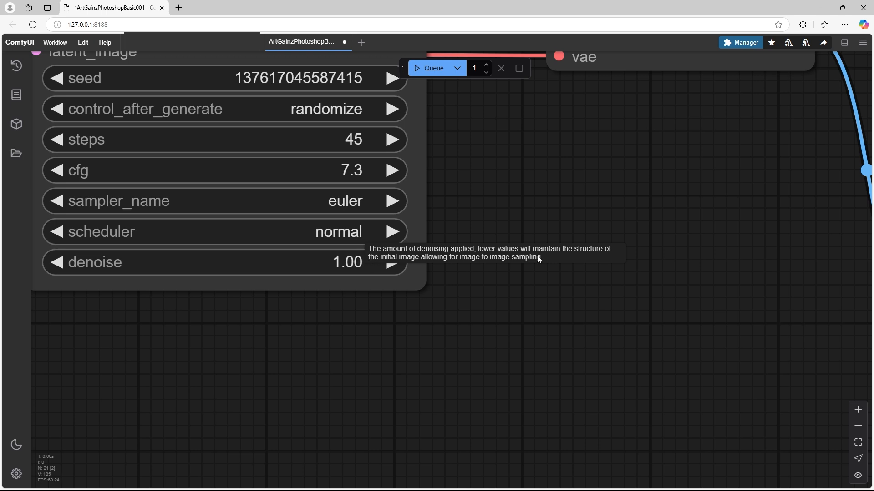
pyautogui.moveTo(446, 260); pyautogui.dragTo(450, 260)
pyautogui.click(433, 69)
# Follow the run through the KSampler and examine the new result in the final Preview Image node
pyautogui.scroll(-6, 233, 308)
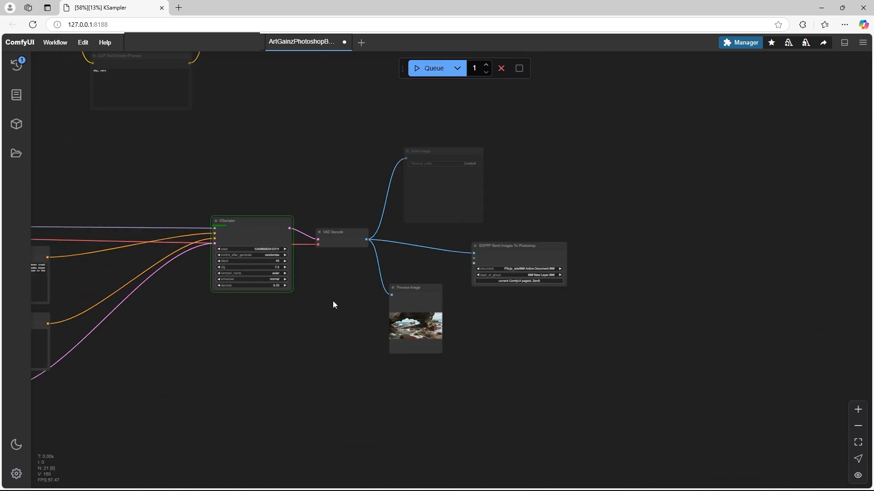
pyautogui.scroll(3, 332, 301)
pyautogui.scroll(7, 447, 344)
pyautogui.scroll(-6, 375, 289)
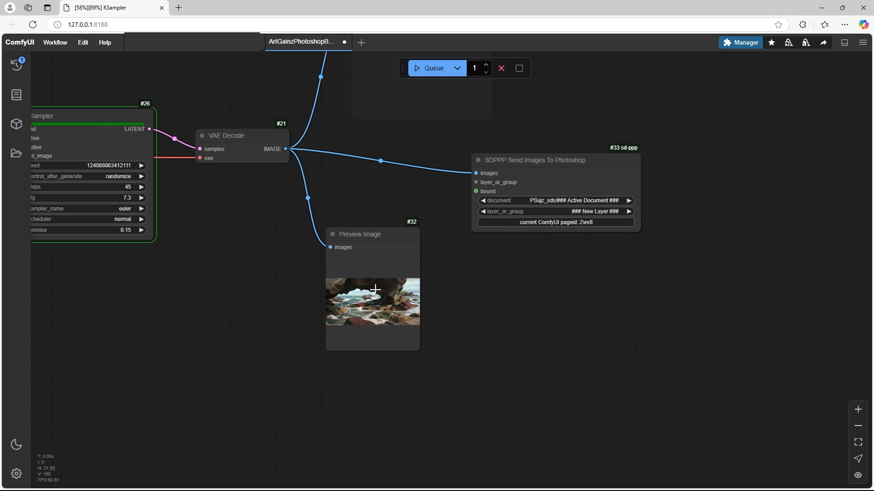
pyautogui.scroll(12, 375, 290)
pyautogui.scroll(-1, 346, 282)
pyautogui.scroll(-6, 546, 296)
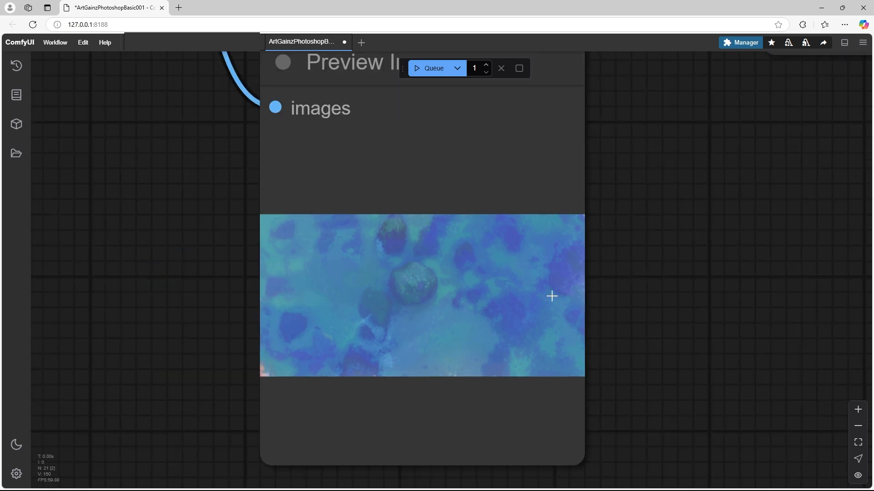
pyautogui.scroll(3, 523, 315)
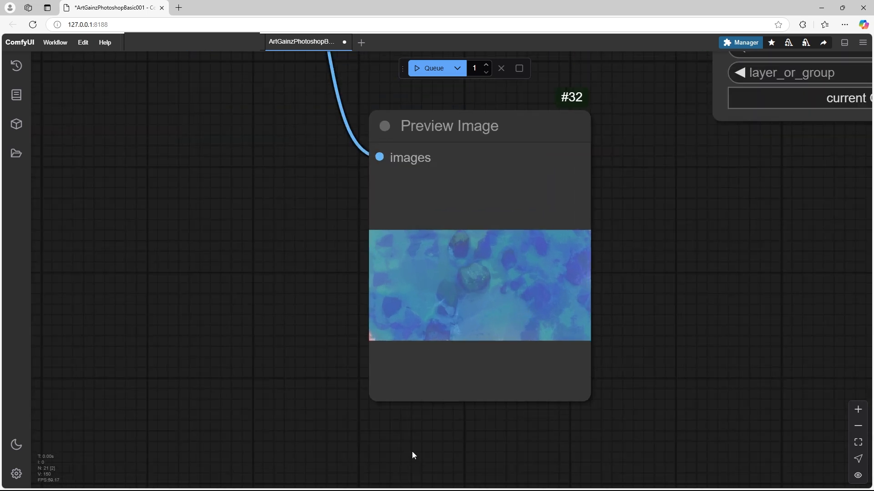
# Switch to Photoshop, hide the SDPPP Images 2 layer to reveal SDPPP Images 1, and collapse the SD-PPP panel
pyautogui.moveTo(496, 455)
pyautogui.click(388, 481)
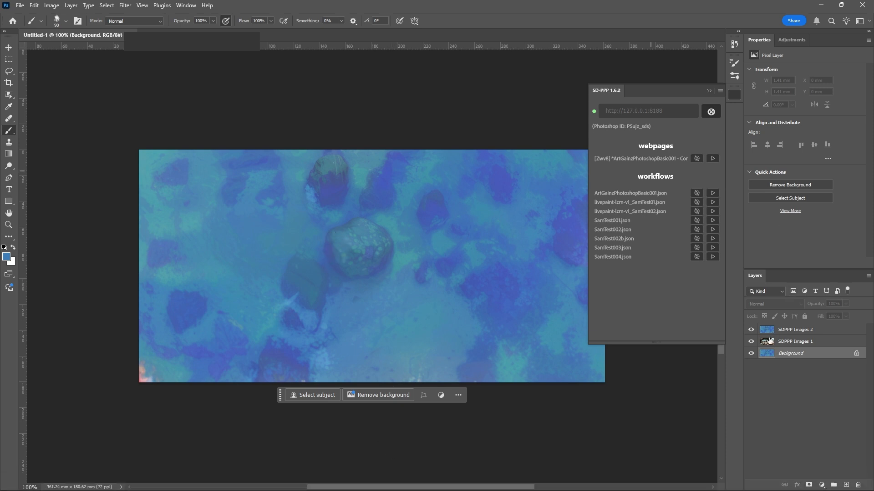
pyautogui.click(753, 342)
pyautogui.click(754, 342)
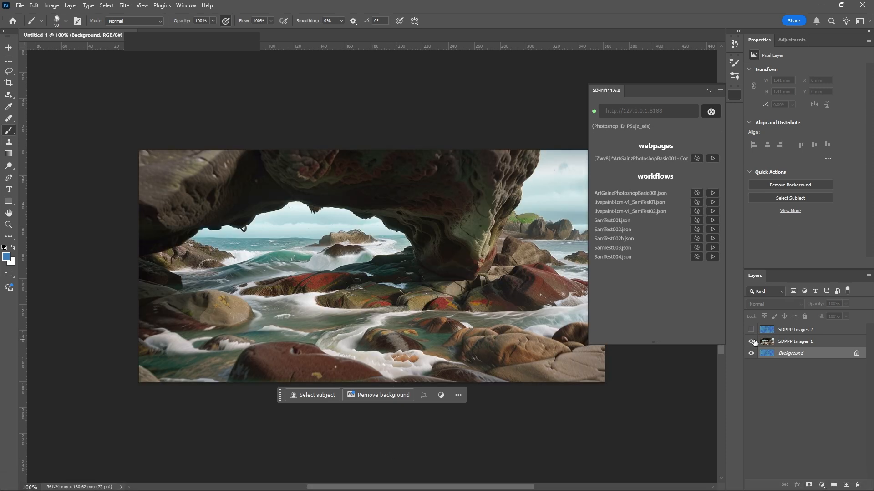
pyautogui.click(709, 91)
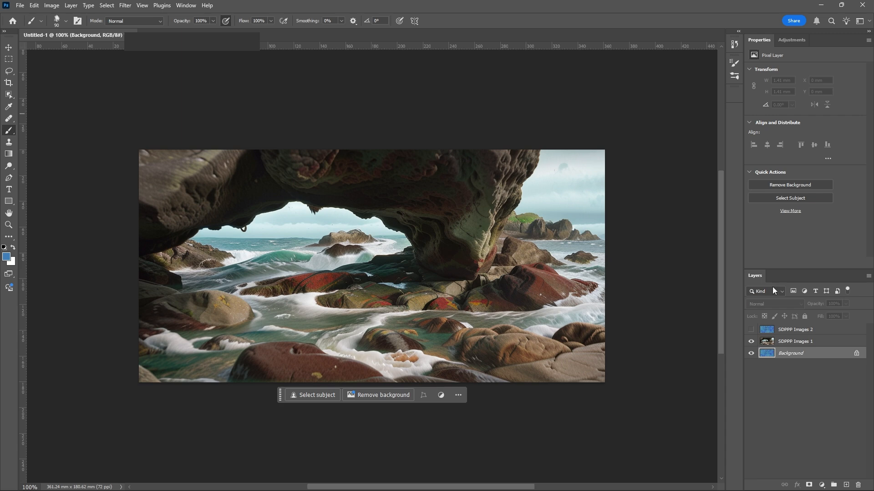
# Hide the SDPPP Images 1 layer and toggle SDPPP Images 2 on and off against the Background painting, leaving it hidden
pyautogui.click(751, 330)
pyautogui.click(750, 330)
pyautogui.click(751, 342)
pyautogui.click(752, 331)
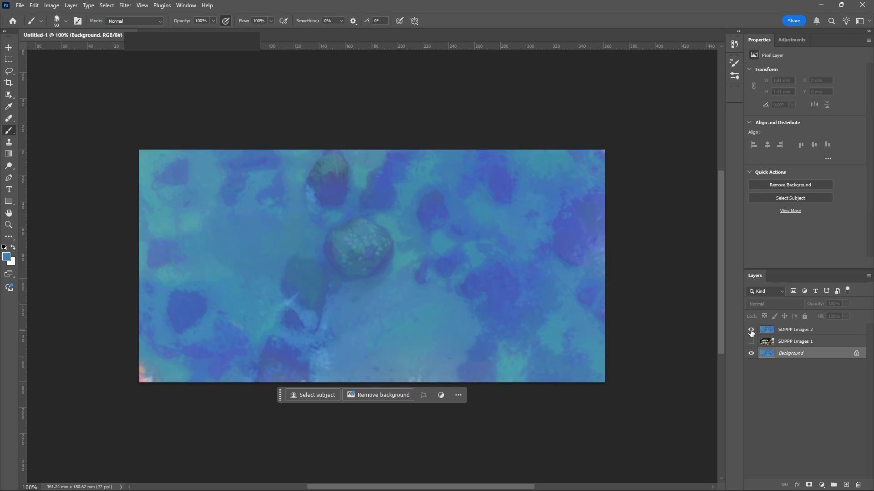
pyautogui.click(751, 330)
pyautogui.click(751, 331)
pyautogui.click(751, 331)
pyautogui.click(751, 331)
pyautogui.click(751, 331)
# Inspect the Background painting at different zoom levels and briefly compare it with the SDPPP Images 2 layer
pyautogui.scroll(-4, 569, 278)
pyautogui.scroll(2, 582, 266)
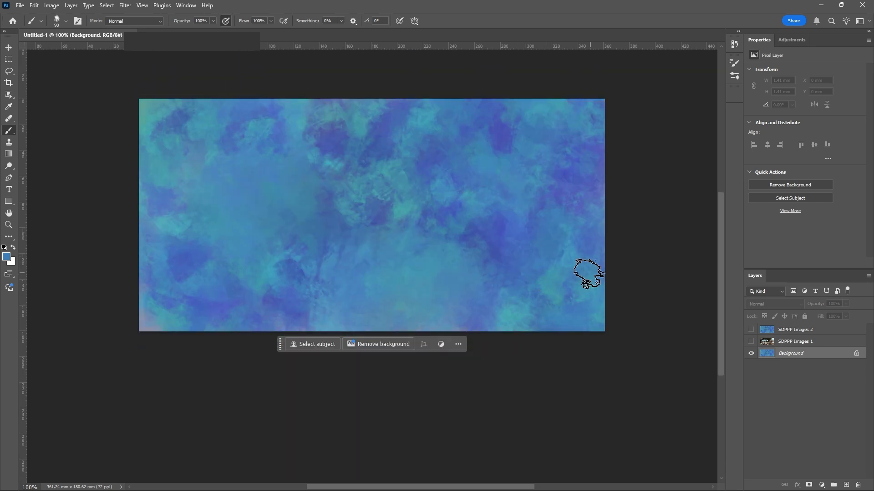
pyautogui.scroll(-2, 644, 289)
pyautogui.click(752, 331)
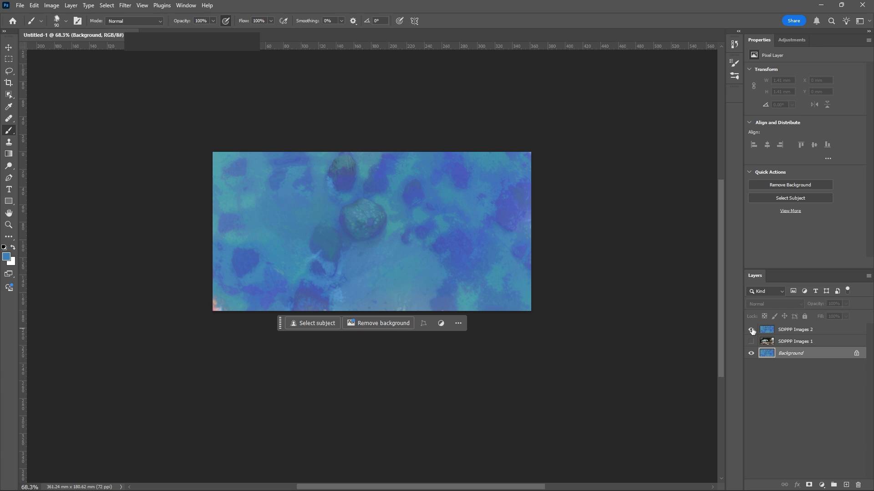
pyautogui.click(751, 330)
pyautogui.scroll(-3, 501, 260)
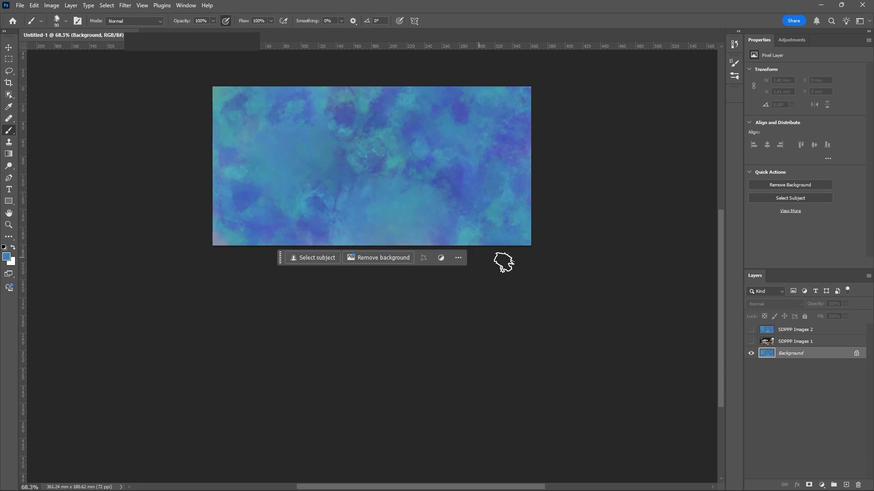
pyautogui.scroll(-5, 564, 275)
pyautogui.scroll(5, 365, 219)
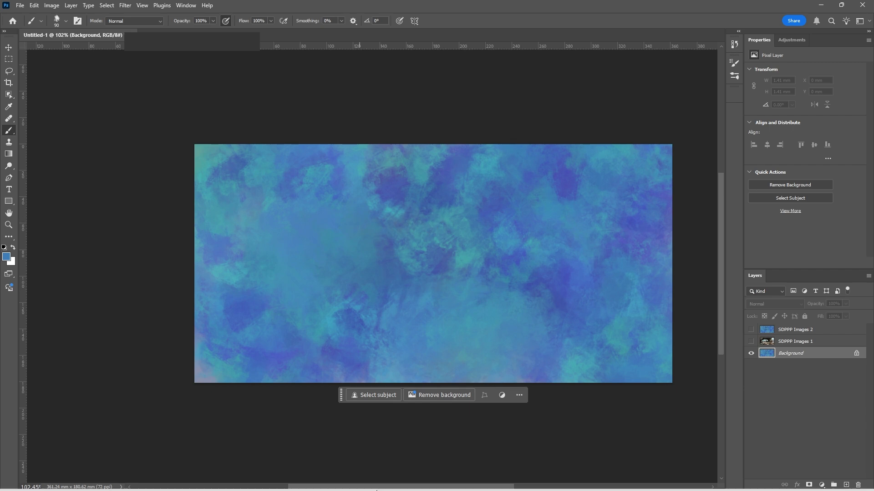
# Return to ComfyUI in the browser and examine the final preview, the Photoshop input preview and the two CLIP Text Encode prompts
pyautogui.click(327, 481)
pyautogui.scroll(-6, 616, 192)
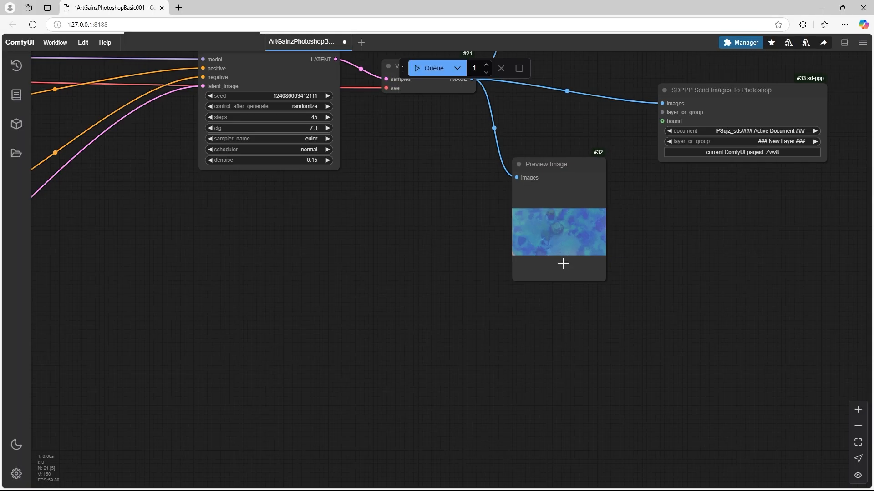
pyautogui.scroll(5, 360, 171)
pyautogui.scroll(-5, 571, 184)
pyautogui.scroll(5, 317, 212)
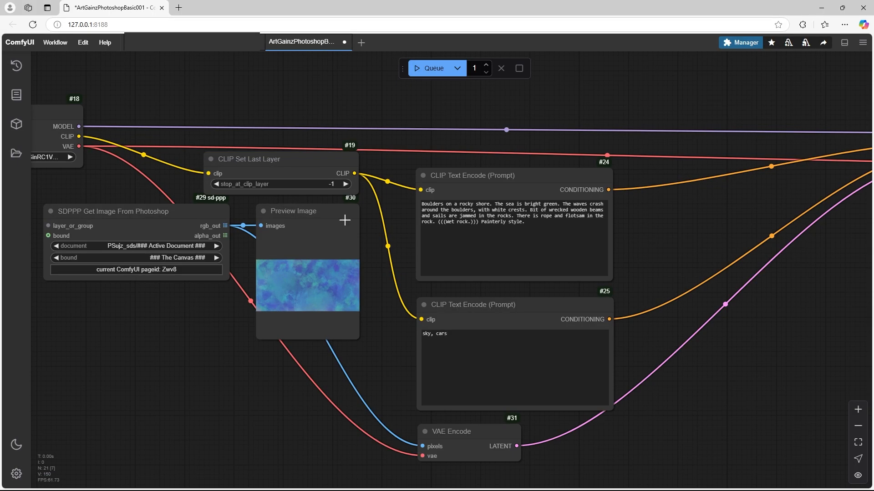
pyautogui.scroll(-4, 282, 277)
pyautogui.scroll(6, 293, 231)
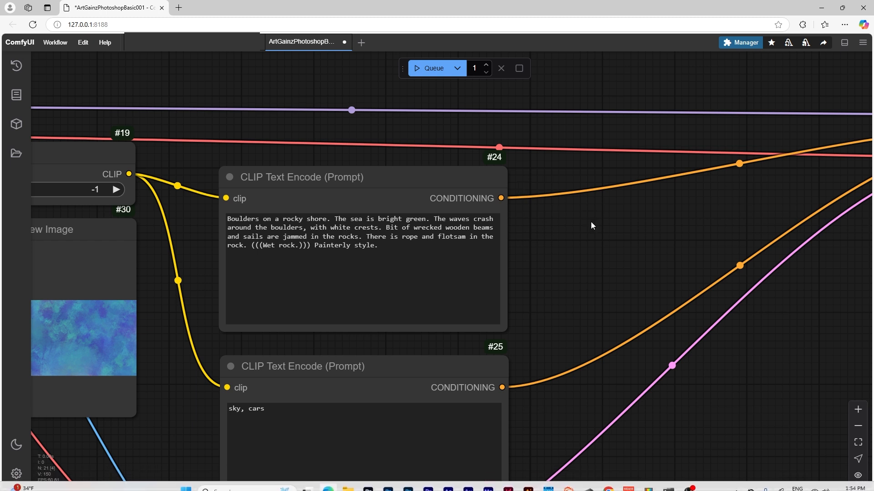
# Move the SDPPP Get Image From Photoshop node slightly farther away from its Preview Image node
pyautogui.scroll(-7, 484, 239)
pyautogui.scroll(7, 182, 195)
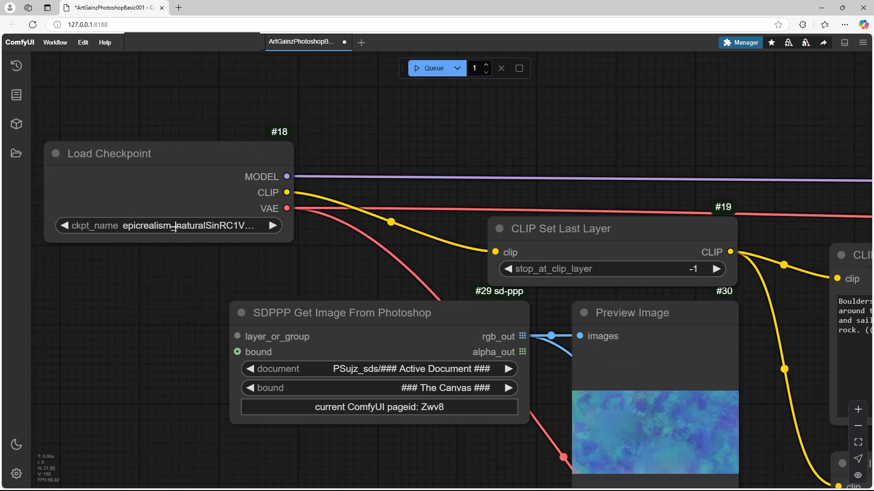
pyautogui.scroll(-3, 188, 230)
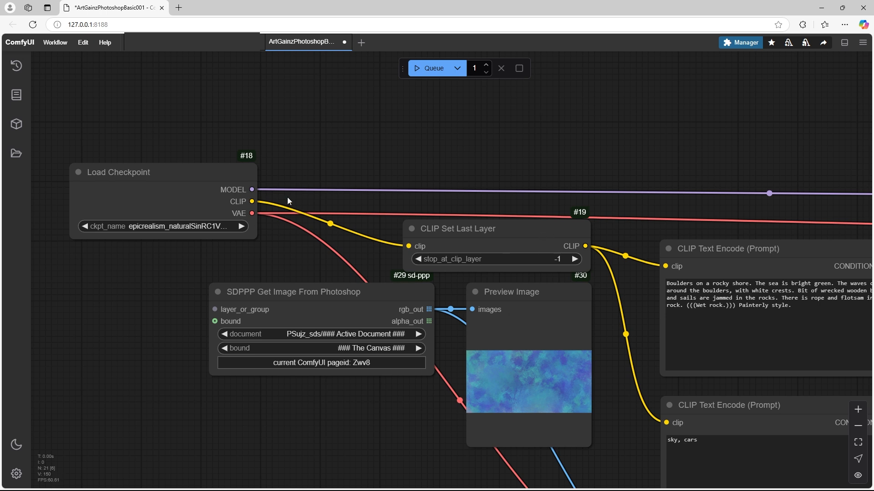
pyautogui.scroll(-5, 383, 223)
pyautogui.scroll(4, 351, 244)
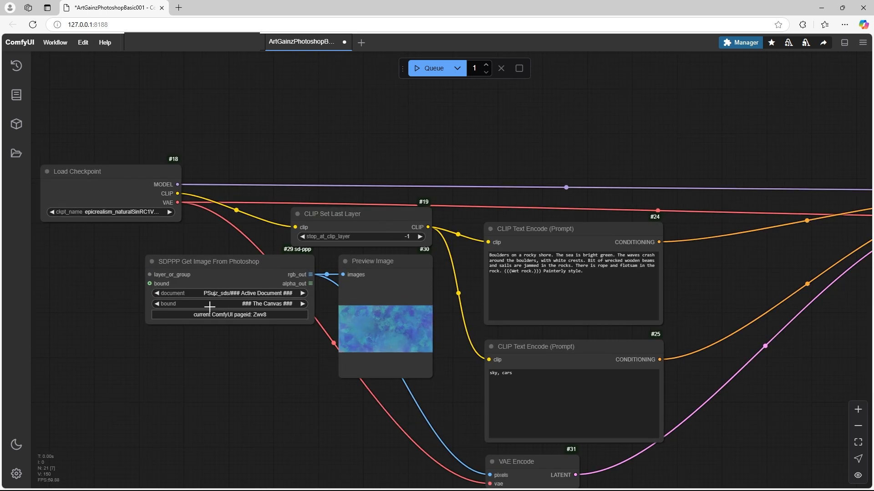
pyautogui.moveTo(222, 260); pyautogui.dragTo(199, 260)
# Review the connections from Load Checkpoint, the Photoshop image input and the prompts into the KSampler
pyautogui.scroll(-7, 182, 263)
pyautogui.scroll(11, 655, 233)
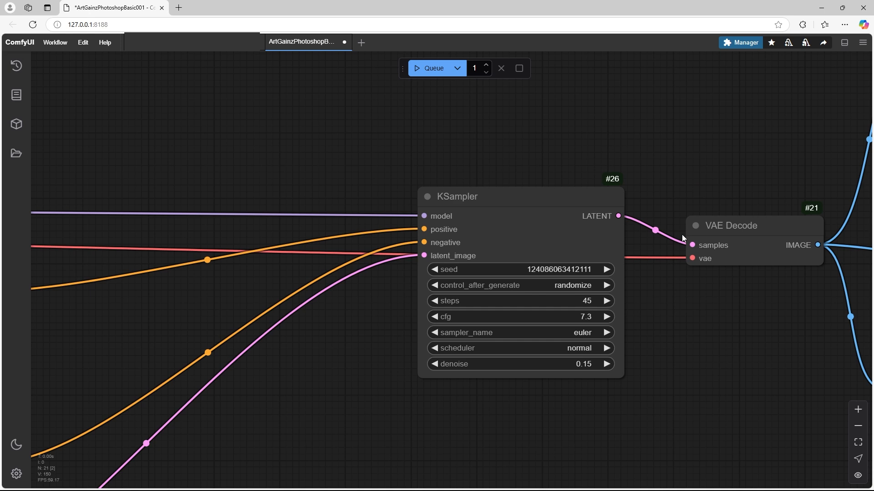
pyautogui.scroll(-8, 571, 216)
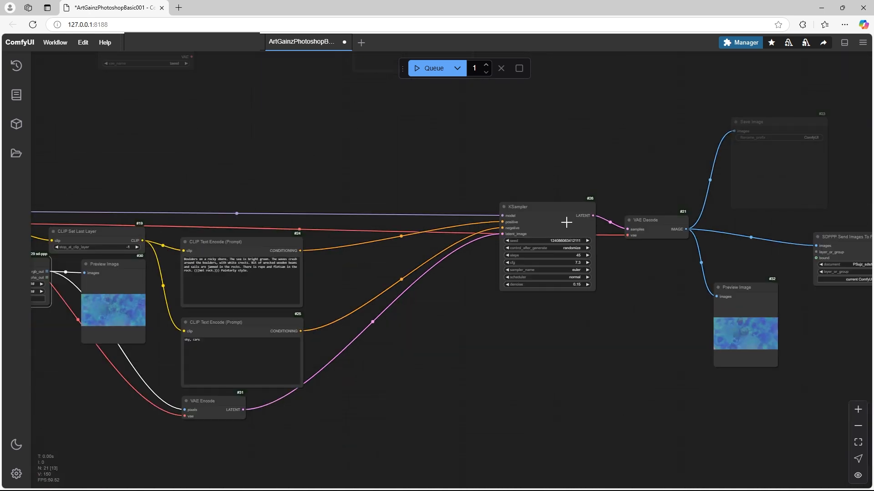
pyautogui.scroll(-5, 396, 308)
pyautogui.scroll(8, 184, 272)
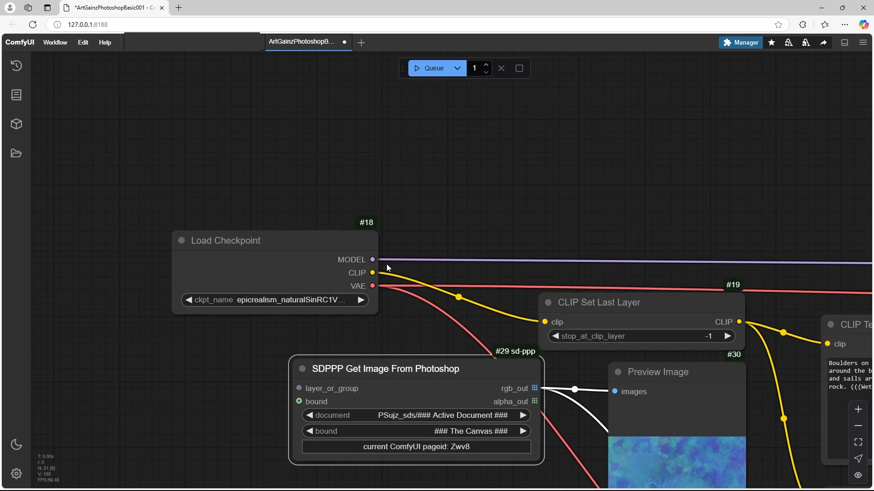
pyautogui.scroll(-5, 386, 264)
pyautogui.scroll(6, 441, 272)
pyautogui.scroll(-3, 366, 261)
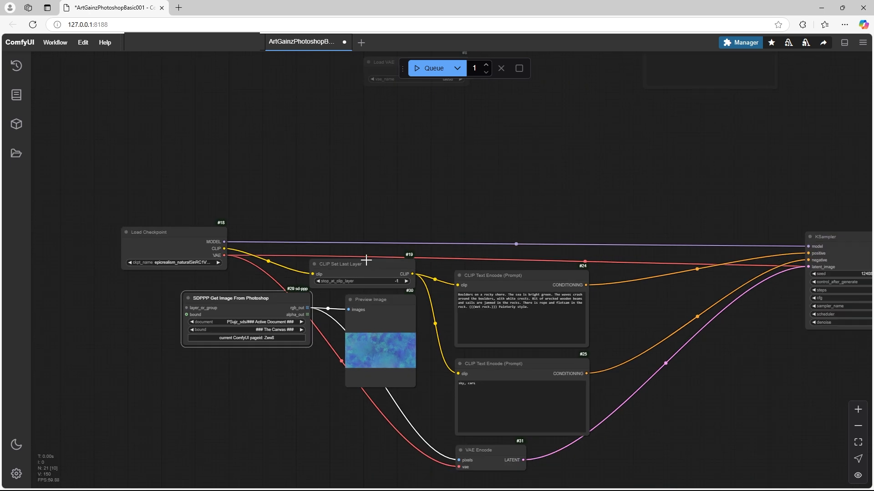
# Trace the workflow from the Photoshop input through KSampler and VAE Decode, and inspect the image in the final Preview Image node
pyautogui.scroll(-10, 224, 261)
pyautogui.scroll(9, 602, 247)
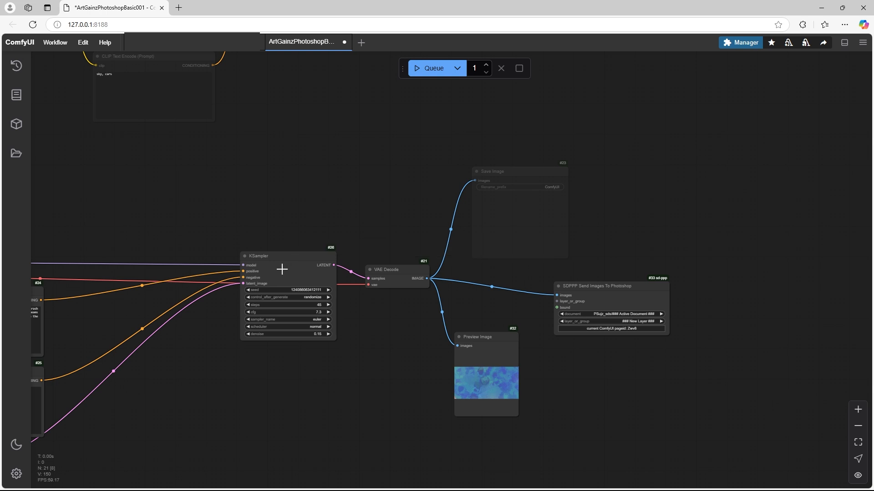
pyautogui.scroll(-5, 324, 278)
pyautogui.scroll(2, 269, 247)
pyautogui.scroll(7, 342, 273)
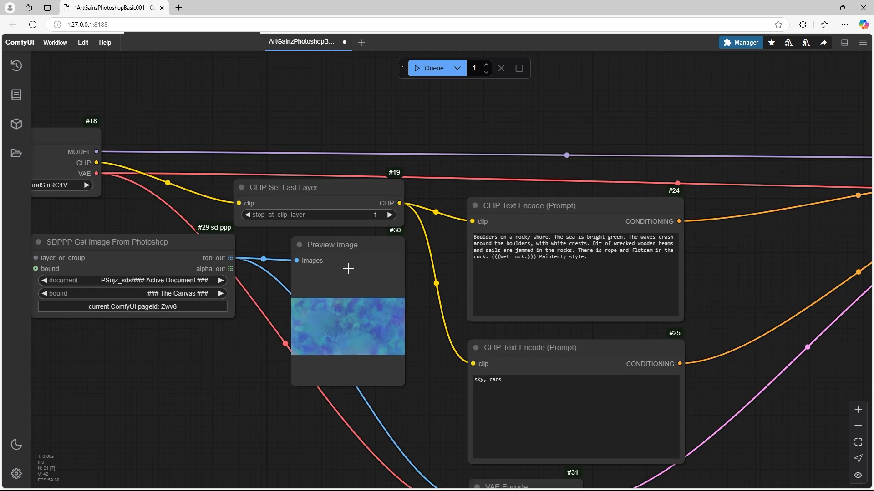
pyautogui.scroll(-6, 343, 266)
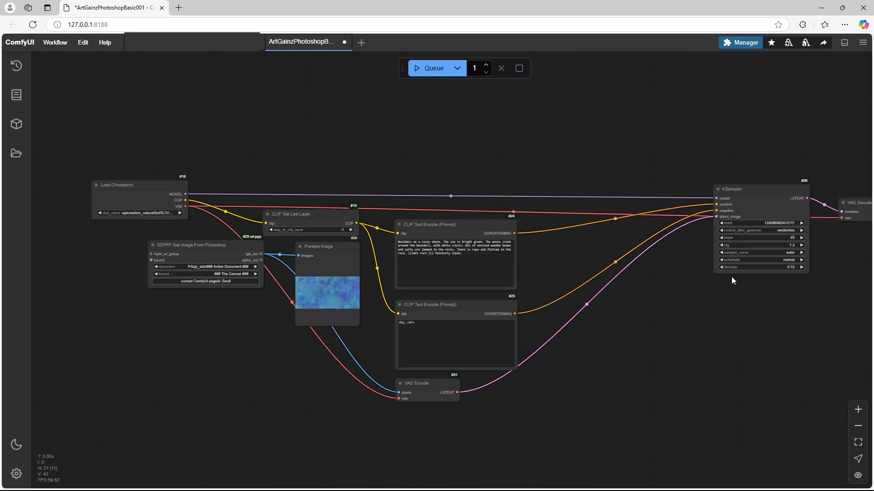
pyautogui.scroll(-6, 541, 269)
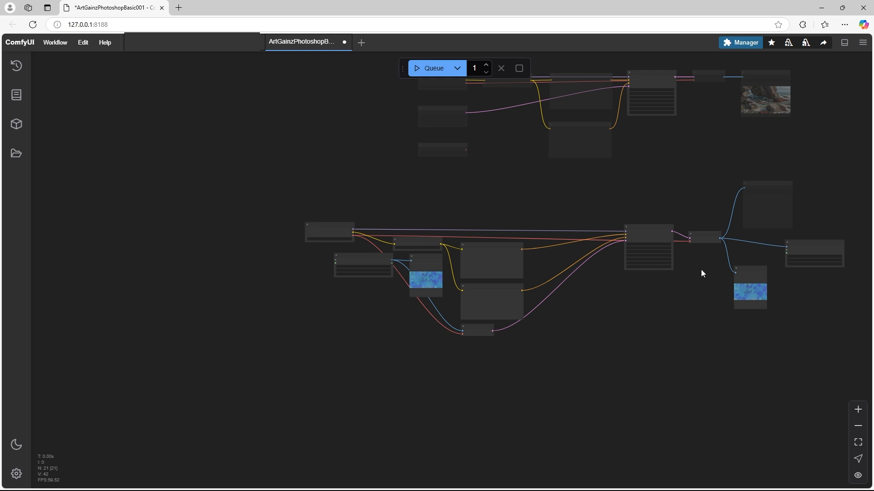
pyautogui.scroll(8, 678, 269)
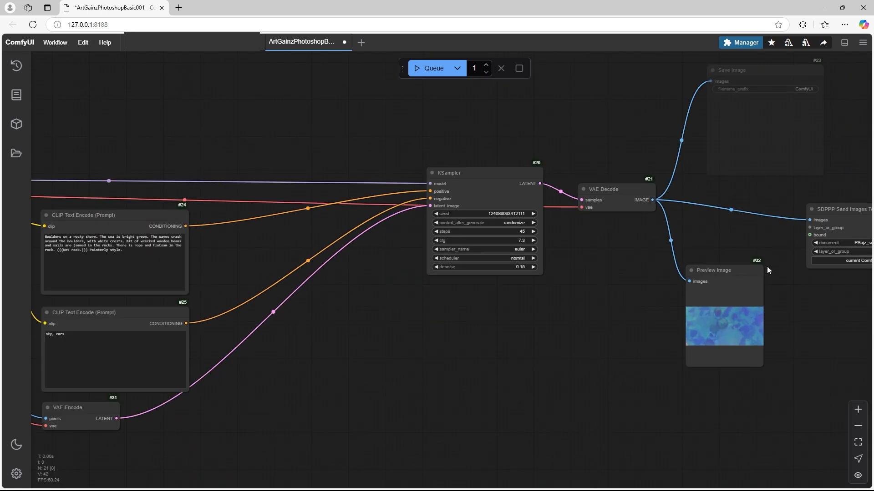
pyautogui.scroll(-3, 469, 306)
pyautogui.scroll(4, 692, 282)
pyautogui.scroll(10, 548, 367)
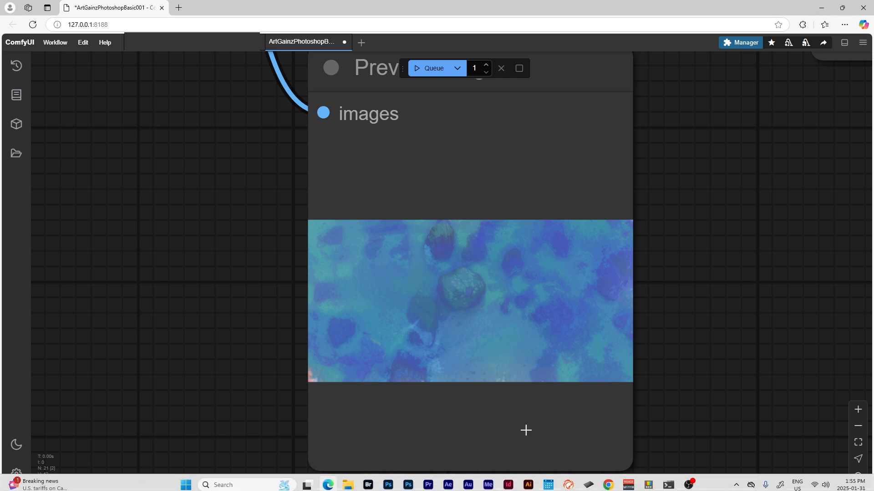
# Switch to Photoshop and paint dark olive green (#313a1f) over the lower part of the canvas with a 250 px brush
pyautogui.click(387, 484)
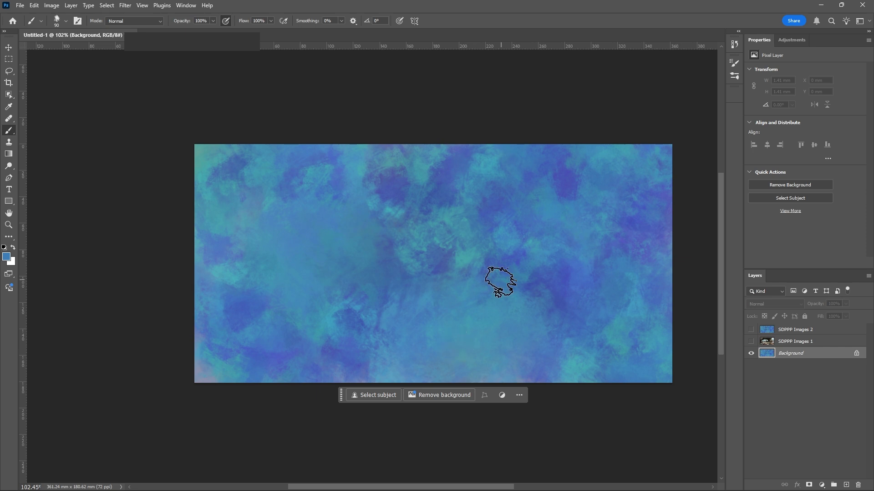
pyautogui.press(']')
pyautogui.press('[')
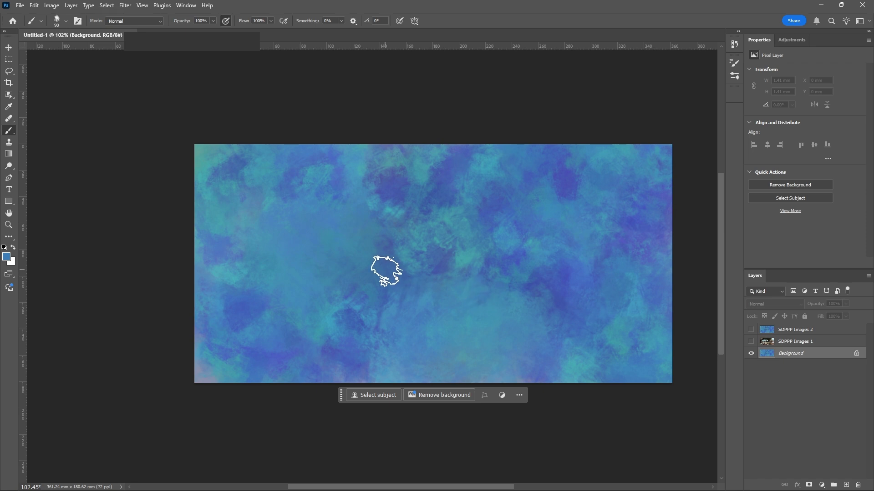
pyautogui.click(6, 258)
pyautogui.moveTo(699, 234)
pyautogui.mouseDown()
pyautogui.moveTo(699, 223)
pyautogui.moveTo(699, 231)
pyautogui.moveTo(626, 230)
pyautogui.mouseUp()
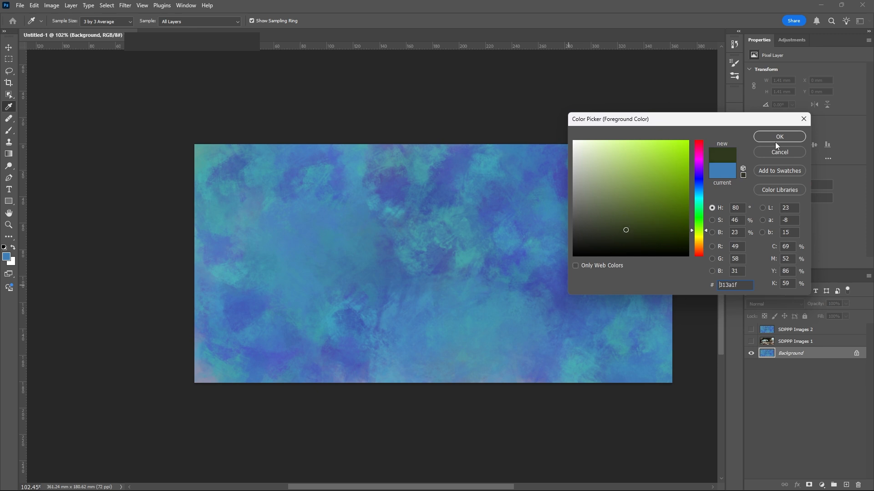
pyautogui.click(774, 138)
pyautogui.moveTo(649, 279)
pyautogui.mouseDown()
pyautogui.moveTo(629, 291)
pyautogui.moveTo(641, 345)
pyautogui.moveTo(642, 328)
pyautogui.moveTo(658, 329)
pyautogui.moveTo(662, 315)
pyautogui.moveTo(616, 338)
pyautogui.moveTo(615, 300)
pyautogui.moveTo(647, 298)
pyautogui.moveTo(546, 366)
pyautogui.moveTo(578, 321)
pyautogui.moveTo(645, 335)
pyautogui.moveTo(566, 344)
pyautogui.moveTo(533, 378)
pyautogui.moveTo(605, 318)
pyautogui.moveTo(528, 311)
pyautogui.moveTo(430, 360)
pyautogui.moveTo(482, 304)
pyautogui.moveTo(647, 283)
pyautogui.moveTo(543, 299)
pyautogui.moveTo(399, 343)
pyautogui.moveTo(442, 309)
pyautogui.moveTo(589, 308)
pyautogui.moveTo(412, 283)
pyautogui.moveTo(185, 309)
pyautogui.moveTo(221, 339)
pyautogui.moveTo(319, 342)
pyautogui.moveTo(433, 293)
pyautogui.moveTo(333, 191)
pyautogui.moveTo(242, 304)
pyautogui.moveTo(202, 250)
pyautogui.moveTo(350, 187)
pyautogui.moveTo(658, 247)
pyautogui.moveTo(592, 269)
pyautogui.moveTo(659, 337)
pyautogui.moveTo(350, 362)
pyautogui.moveTo(318, 327)
pyautogui.moveTo(386, 363)
pyautogui.moveTo(292, 369)
pyautogui.moveTo(187, 356)
pyautogui.moveTo(283, 364)
pyautogui.moveTo(456, 295)
pyautogui.mouseUp()
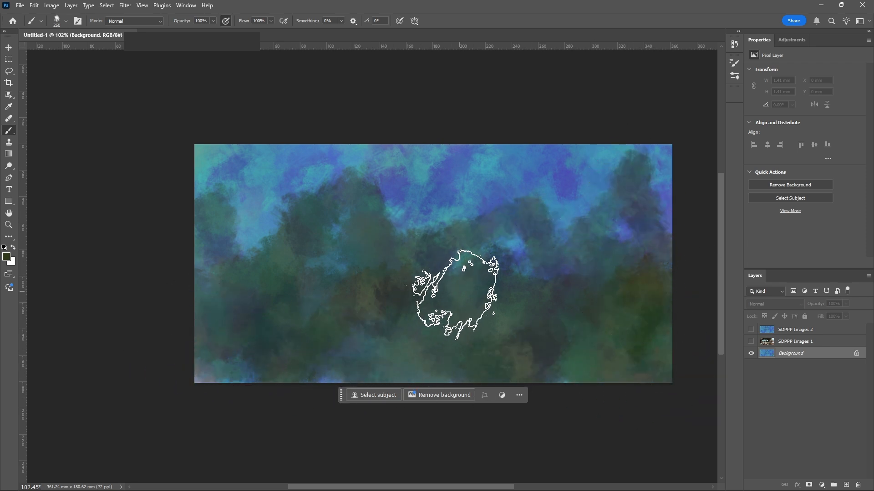
# Set the foreground colour to a dark reddish brown and paint a patch in the canvas's upper-right corner
pyautogui.click(7, 257)
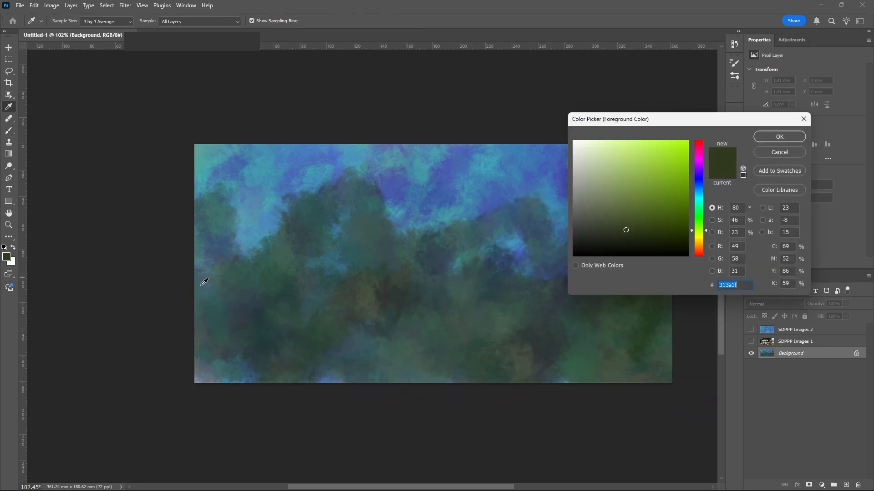
pyautogui.click(702, 249)
pyautogui.moveTo(654, 230); pyautogui.dragTo(656, 211)
pyautogui.click(774, 137)
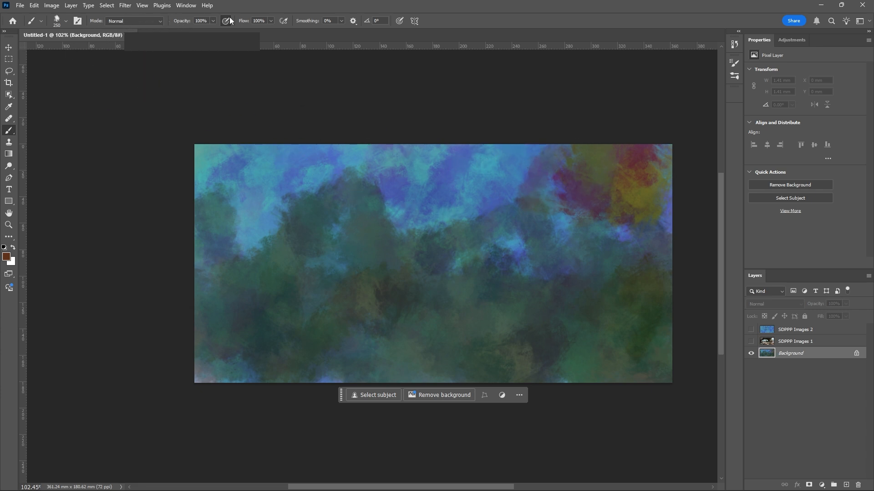
# Set the brush's Color Dynamics to 42% Foreground/Background, 7% Hue and 6% Brightness Jitter, and paint brown across the upper canvas
pyautogui.click(78, 21)
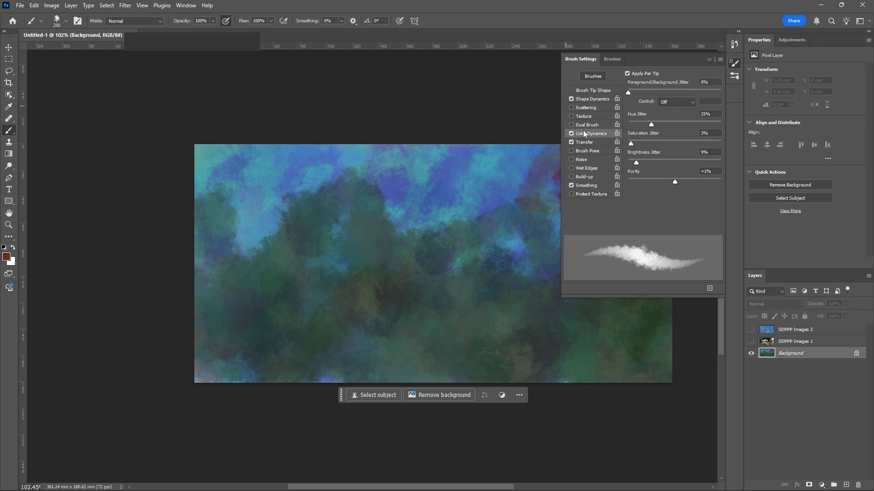
pyautogui.moveTo(636, 163); pyautogui.dragTo(634, 164)
pyautogui.moveTo(636, 122); pyautogui.dragTo(636, 124)
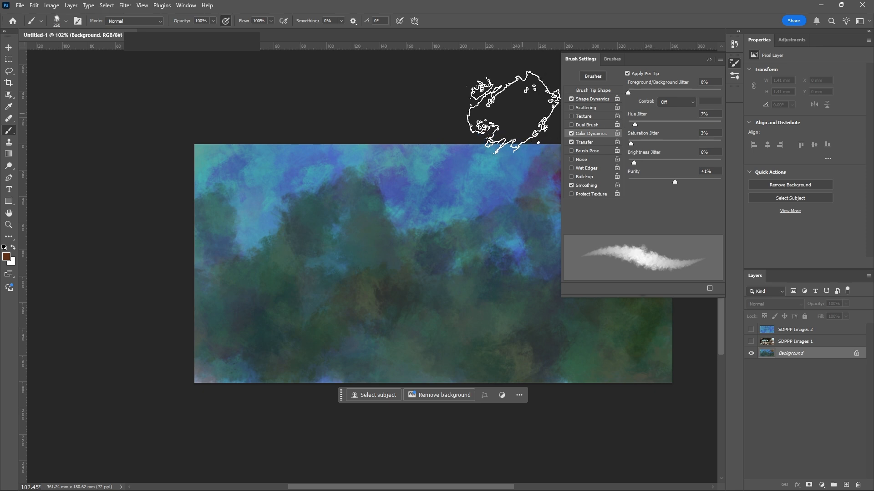
pyautogui.moveTo(630, 93); pyautogui.dragTo(667, 92)
pyautogui.click(731, 67)
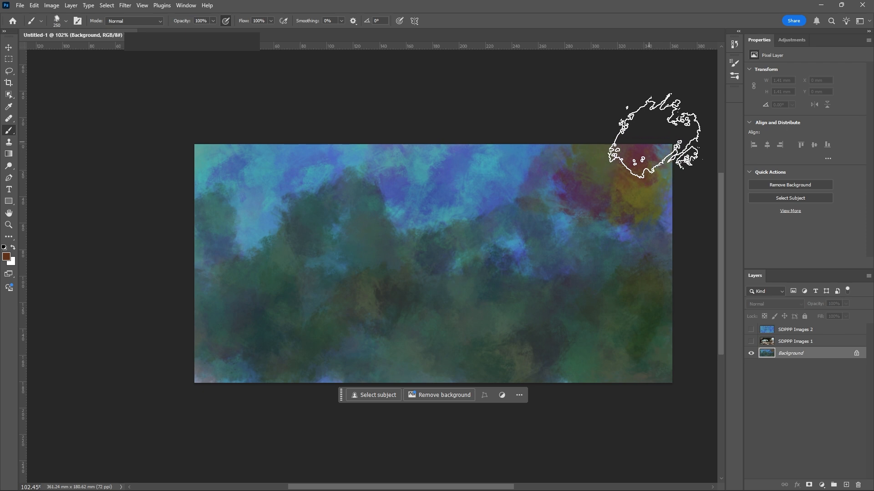
pyautogui.moveTo(571, 237)
pyautogui.mouseDown()
pyautogui.moveTo(511, 201)
pyautogui.moveTo(390, 185)
pyautogui.moveTo(314, 210)
pyautogui.mouseUp()
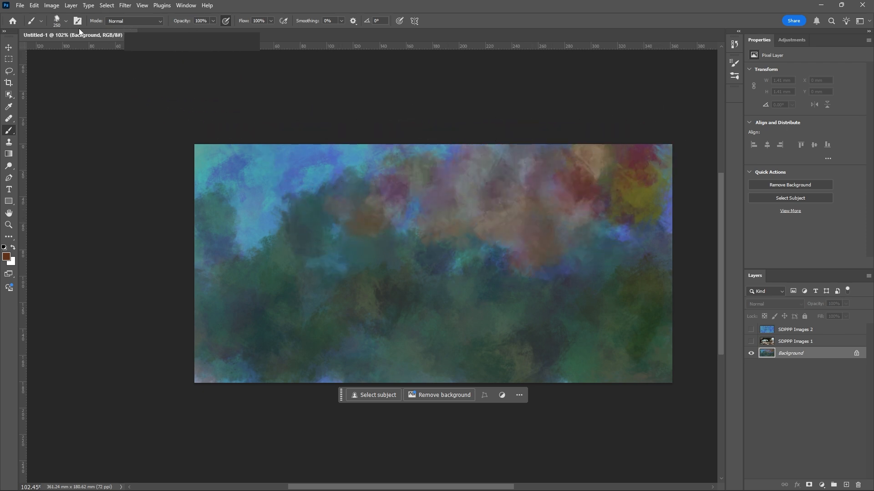
# Set the brush's Foreground/Background Jitter to 0%, Hue Jitter to 9% and Brightness Jitter to 0%, and paint the canvas's upper-left area brown
pyautogui.click(66, 21)
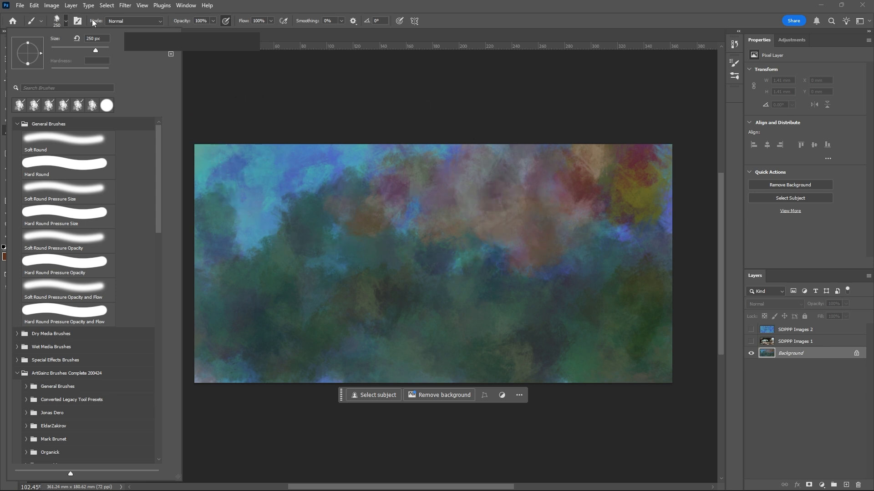
pyautogui.click(77, 21)
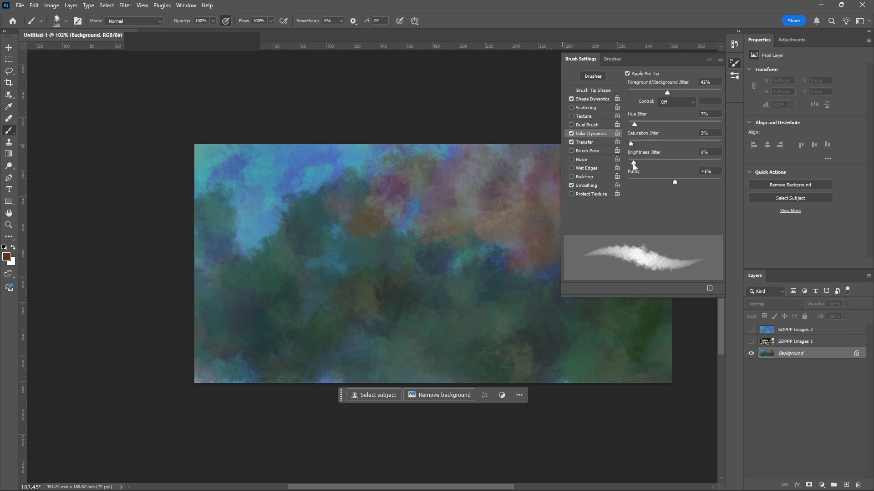
pyautogui.click(639, 125)
pyautogui.click(637, 126)
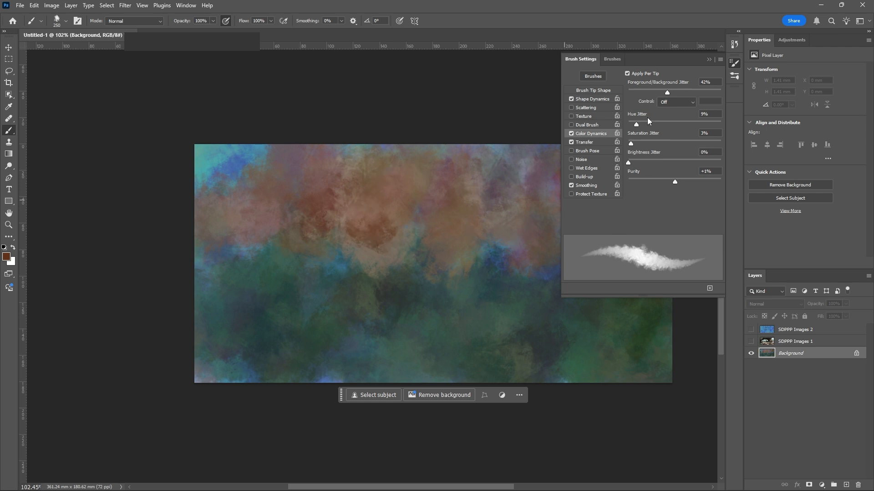
pyautogui.moveTo(668, 92); pyautogui.dragTo(659, 93)
pyautogui.moveTo(341, 205)
pyautogui.mouseDown()
pyautogui.moveTo(318, 162)
pyautogui.moveTo(268, 168)
pyautogui.moveTo(282, 222)
pyautogui.mouseUp()
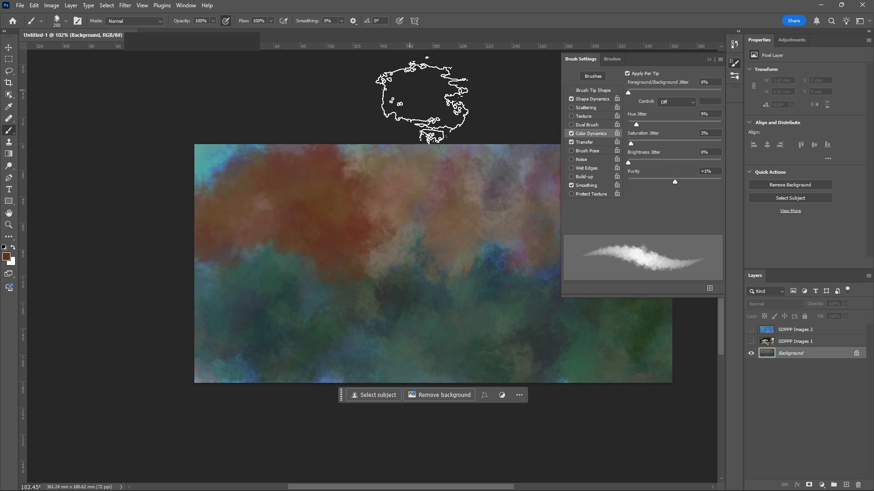
# Paint more reddish brown over the upper-right area and down into the lower middle of the canvas
pyautogui.click(735, 62)
pyautogui.moveTo(583, 170)
pyautogui.mouseDown()
pyautogui.moveTo(648, 186)
pyautogui.moveTo(635, 180)
pyautogui.mouseUp()
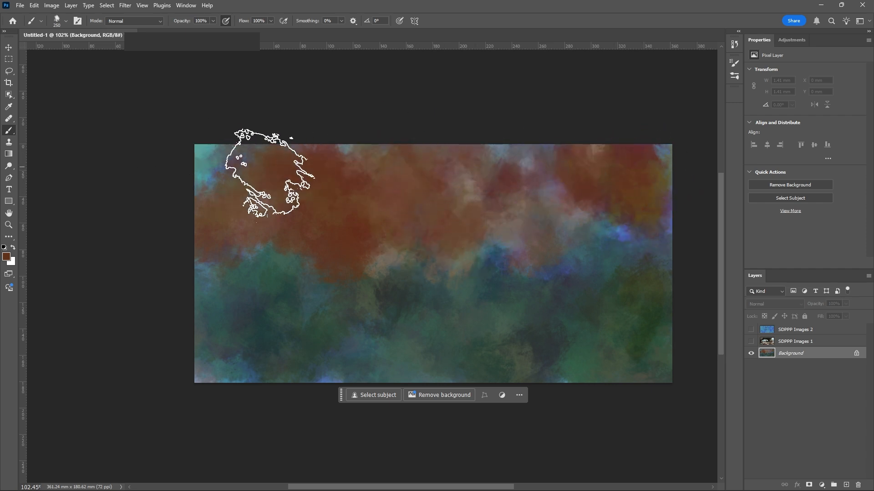
pyautogui.moveTo(444, 278)
pyautogui.mouseDown()
pyautogui.moveTo(419, 322)
pyautogui.moveTo(531, 331)
pyautogui.moveTo(549, 305)
pyautogui.moveTo(503, 200)
pyautogui.moveTo(519, 277)
pyautogui.moveTo(318, 328)
pyautogui.moveTo(339, 318)
pyautogui.mouseUp()
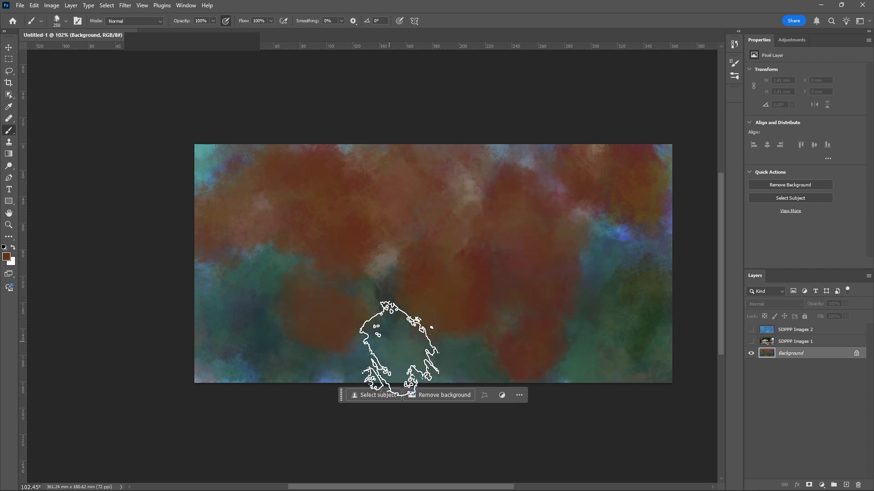
# Choose a light salmon-orange foreground colour and paint a tall patch right of centre and smaller patches in the lower left half
pyautogui.press('d')
pyautogui.click(7, 259)
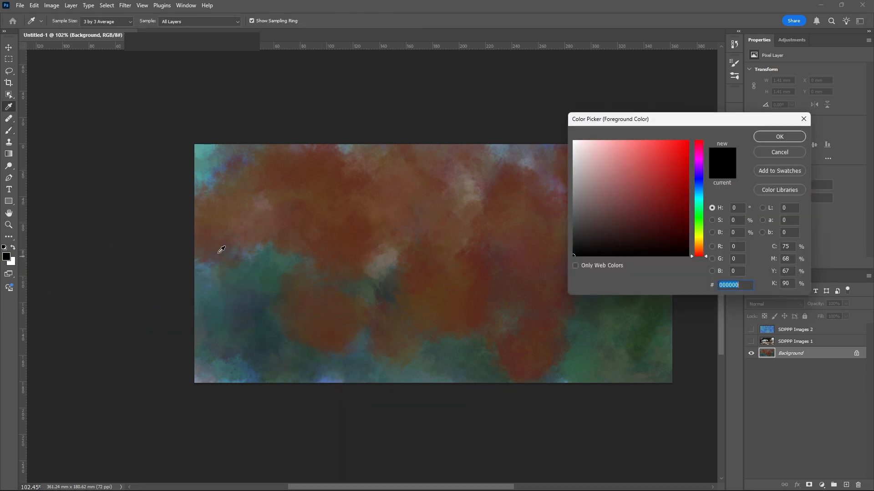
pyautogui.click(430, 261)
pyautogui.click(642, 161)
pyautogui.click(637, 158)
pyautogui.click(779, 136)
pyautogui.press('b')
pyautogui.moveTo(584, 280)
pyautogui.mouseDown()
pyautogui.moveTo(511, 196)
pyautogui.moveTo(530, 321)
pyautogui.mouseUp()
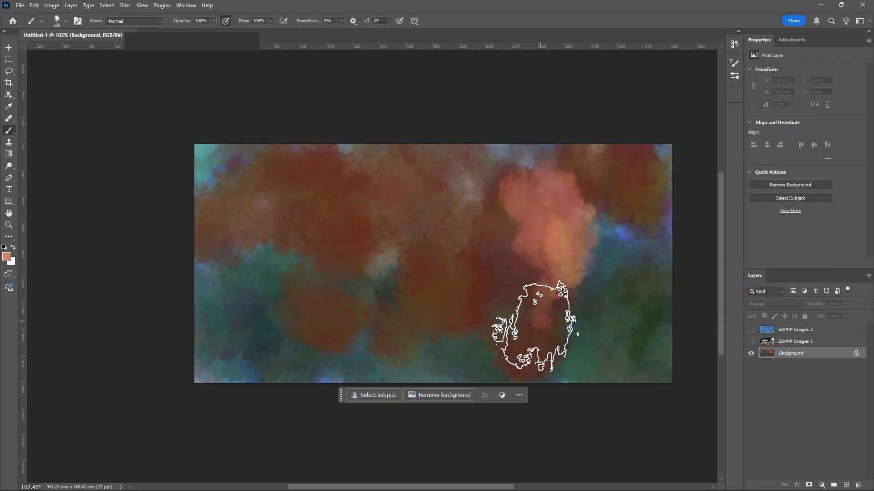
pyautogui.click(405, 318)
pyautogui.moveTo(318, 315); pyautogui.dragTo(335, 334)
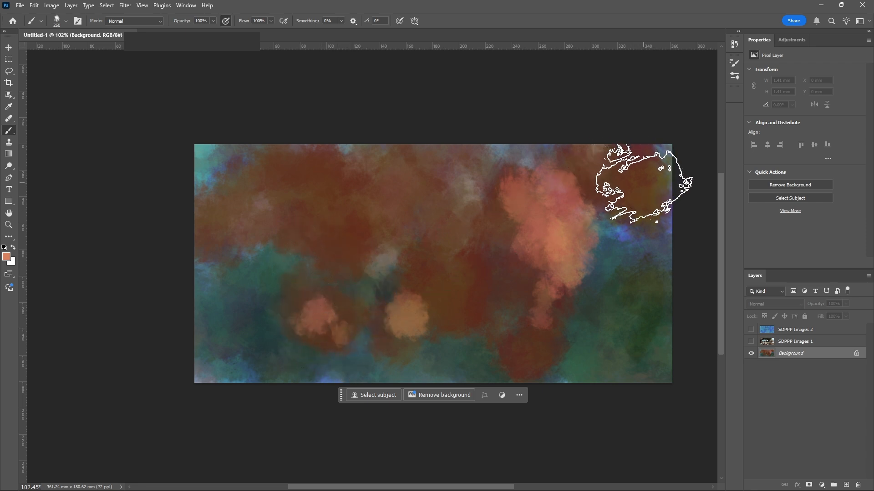
# Dab salmon spots along the lower canvas and, with a 125 px brush, paint salmon strokes along the left and right horizon
pyautogui.moveTo(601, 359)
pyautogui.mouseDown()
pyautogui.moveTo(467, 384)
pyautogui.moveTo(459, 371)
pyautogui.moveTo(495, 366)
pyautogui.moveTo(437, 371)
pyautogui.moveTo(348, 361)
pyautogui.moveTo(334, 347)
pyautogui.moveTo(235, 348)
pyautogui.moveTo(226, 326)
pyautogui.moveTo(246, 294)
pyautogui.moveTo(224, 303)
pyautogui.mouseUp()
pyautogui.press('[')
pyautogui.press('[')
pyautogui.press('[')
pyautogui.press('[')
pyautogui.moveTo(359, 231)
pyautogui.mouseDown()
pyautogui.moveTo(299, 226)
pyautogui.moveTo(234, 245)
pyautogui.moveTo(199, 227)
pyautogui.moveTo(248, 217)
pyautogui.mouseUp()
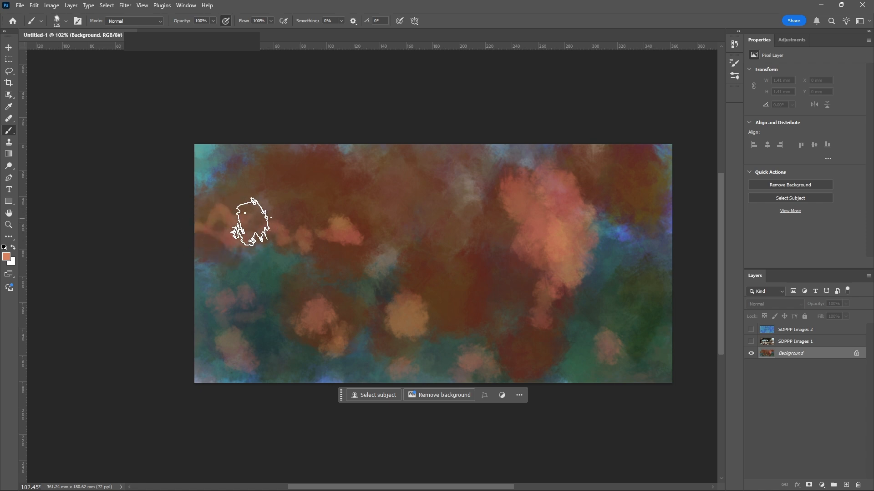
pyautogui.moveTo(617, 217); pyautogui.dragTo(671, 223)
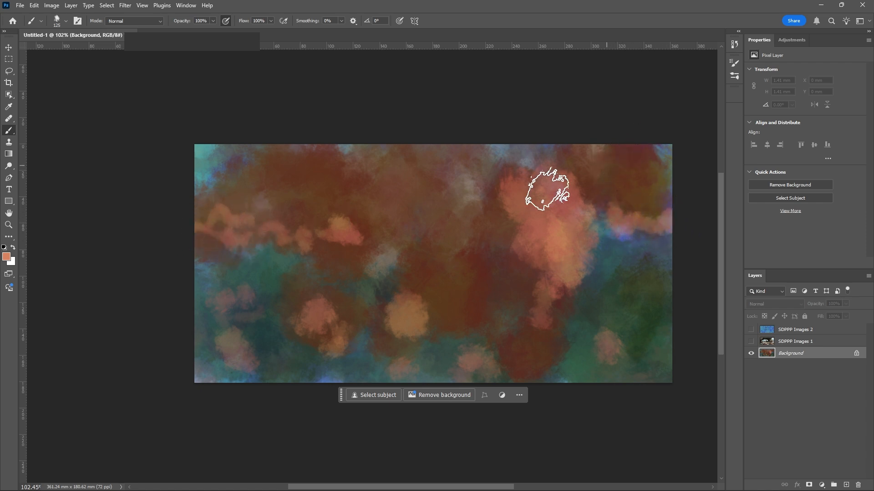
# Set the foreground colour to dark brown (#481807) and paint over the upper band with a 250 px brush
pyautogui.click(6, 257)
pyautogui.moveTo(651, 190)
pyautogui.mouseDown()
pyautogui.moveTo(670, 219)
pyautogui.moveTo(684, 218)
pyautogui.mouseUp()
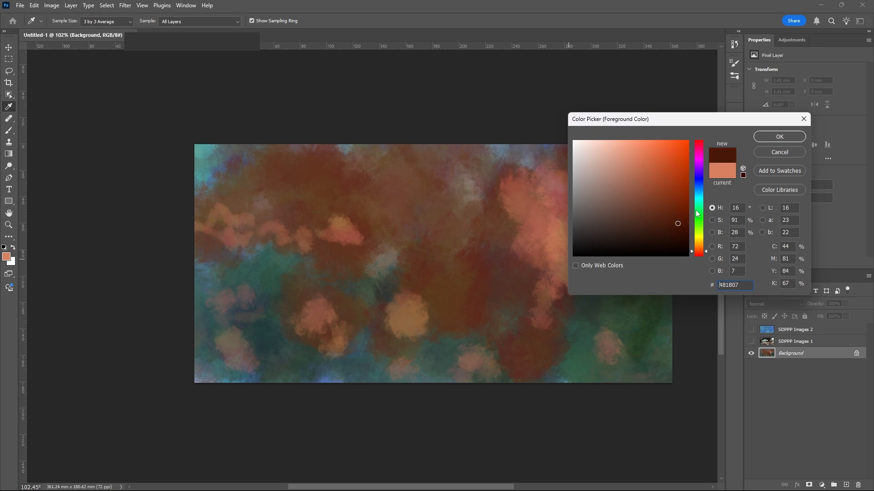
pyautogui.click(779, 137)
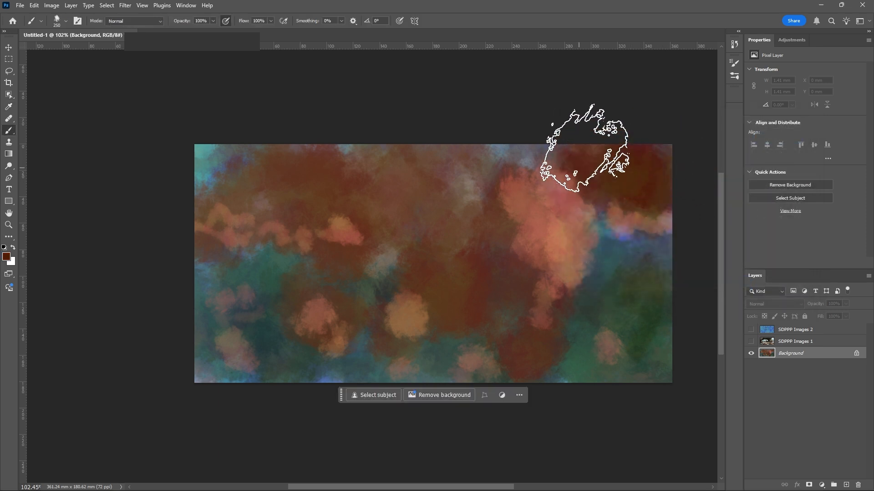
pyautogui.moveTo(497, 125)
pyautogui.mouseDown()
pyautogui.moveTo(468, 187)
pyautogui.moveTo(431, 214)
pyautogui.moveTo(394, 210)
pyautogui.moveTo(360, 152)
pyautogui.moveTo(292, 181)
pyautogui.moveTo(345, 195)
pyautogui.moveTo(312, 225)
pyautogui.moveTo(236, 196)
pyautogui.moveTo(312, 195)
pyautogui.mouseUp()
pyautogui.moveTo(620, 218); pyautogui.dragTo(637, 168)
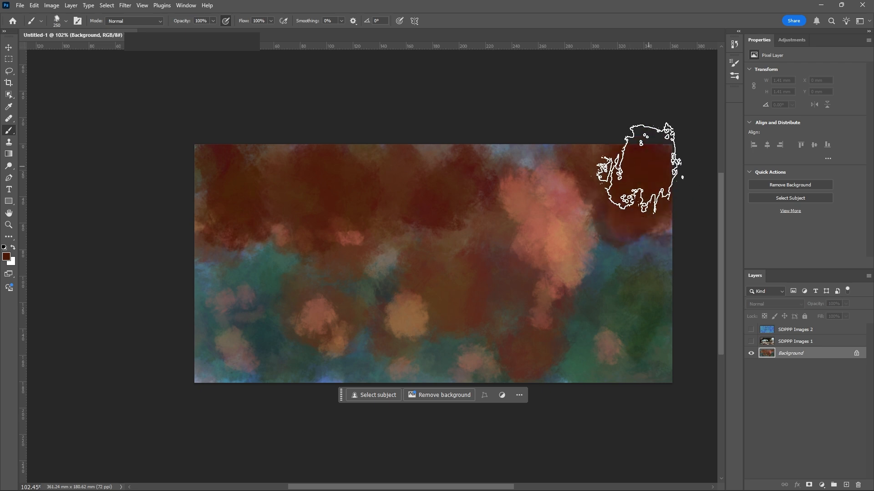
# Choose a medium green foreground colour and paint the lower-right and lower-centre areas with a 175 px brush
pyautogui.click(6, 257)
pyautogui.click(700, 216)
pyautogui.moveTo(670, 208); pyautogui.dragTo(634, 196)
pyautogui.click(771, 138)
pyautogui.press('[')
pyautogui.press('[')
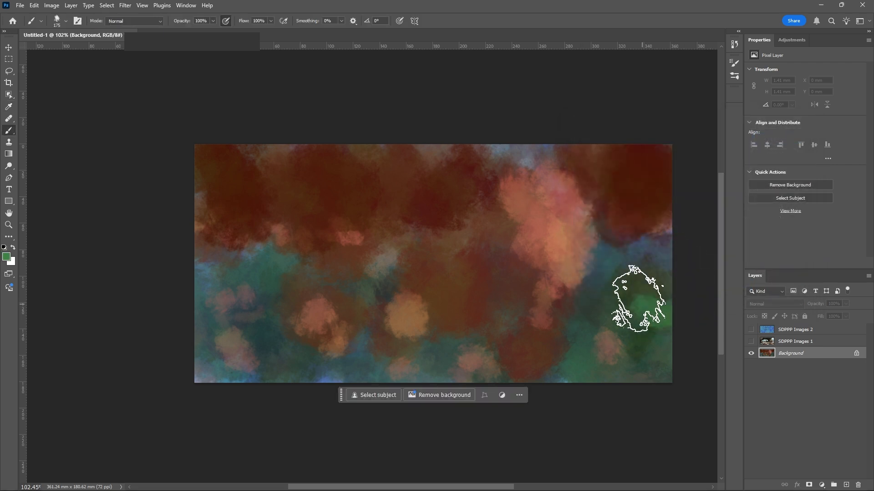
pyautogui.moveTo(630, 270)
pyautogui.mouseDown()
pyautogui.moveTo(580, 281)
pyautogui.moveTo(571, 374)
pyautogui.moveTo(551, 356)
pyautogui.moveTo(527, 371)
pyautogui.moveTo(564, 366)
pyautogui.moveTo(518, 309)
pyautogui.moveTo(461, 346)
pyautogui.mouseUp()
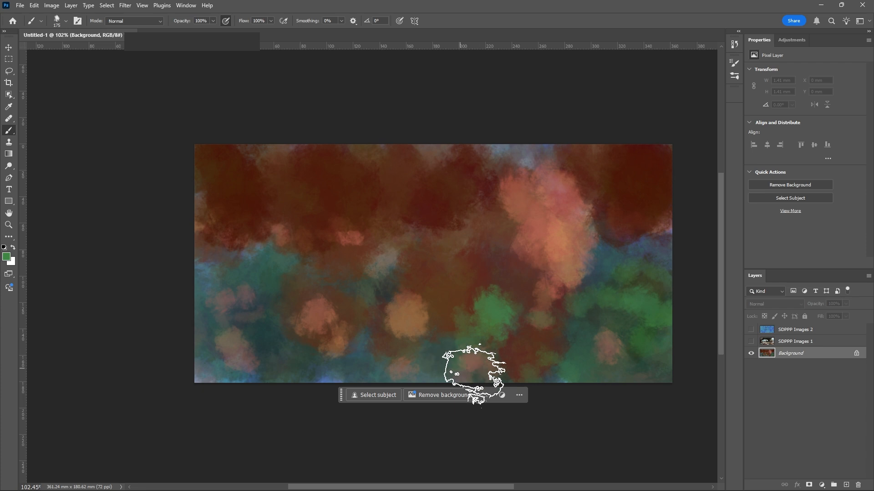
# Paint green across the lower-left area and fill the remaining lower gaps using a 150 px brush
pyautogui.moveTo(304, 362); pyautogui.dragTo(267, 337)
pyautogui.press('[')
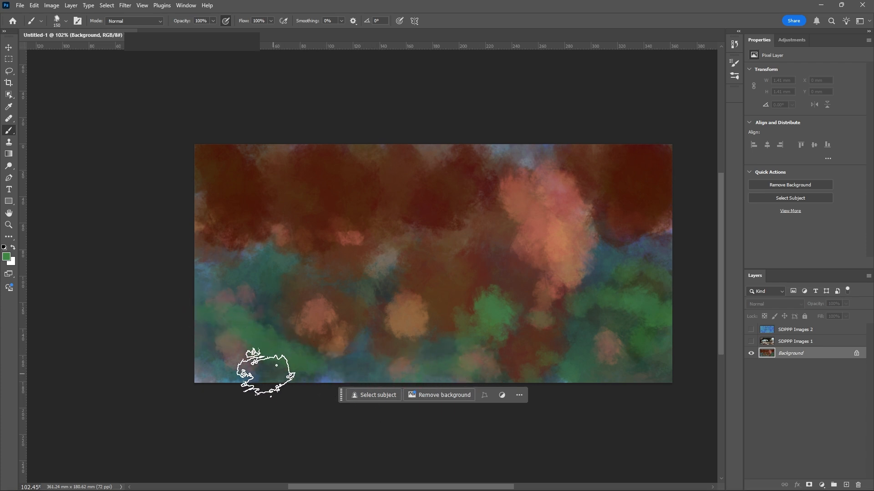
pyautogui.moveTo(265, 370); pyautogui.dragTo(219, 363)
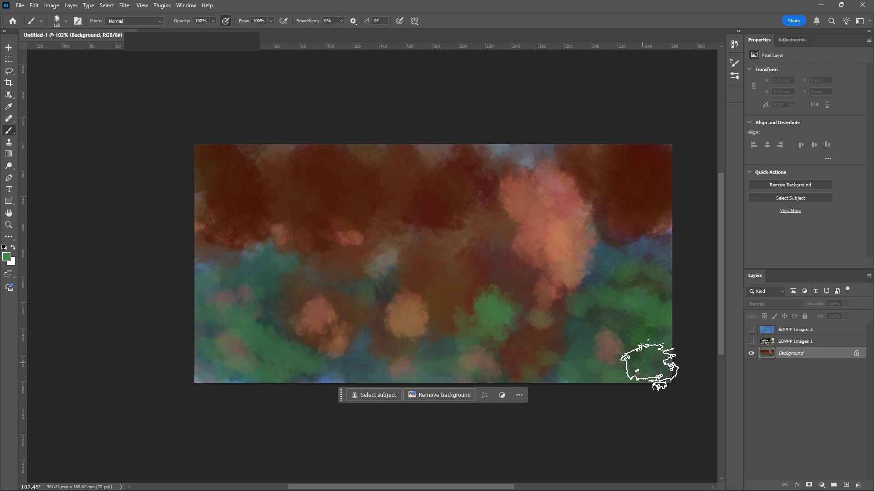
pyautogui.moveTo(564, 311)
pyautogui.mouseDown()
pyautogui.moveTo(566, 346)
pyautogui.moveTo(406, 357)
pyautogui.moveTo(286, 284)
pyautogui.mouseUp()
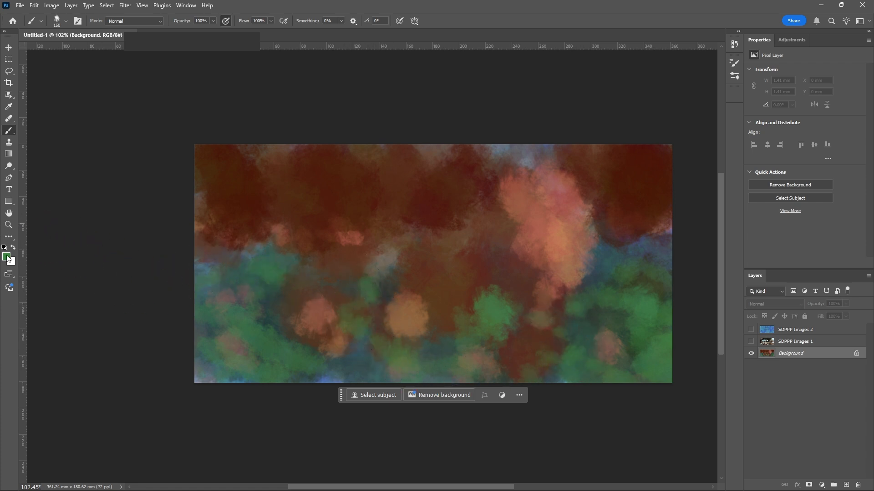
# Set the foreground colour to light green (#89e590) and paint thin highlight strokes across the green lower area
pyautogui.click(6, 257)
pyautogui.moveTo(665, 171)
pyautogui.mouseDown()
pyautogui.moveTo(615, 152)
pyautogui.moveTo(610, 160)
pyautogui.moveTo(592, 143)
pyautogui.moveTo(640, 154)
pyautogui.moveTo(620, 165)
pyautogui.moveTo(619, 152)
pyautogui.mouseUp()
pyautogui.click(778, 137)
pyautogui.press('b')
pyautogui.moveTo(654, 323)
pyautogui.mouseDown()
pyautogui.moveTo(626, 312)
pyautogui.moveTo(639, 333)
pyautogui.moveTo(636, 278)
pyautogui.moveTo(662, 284)
pyautogui.moveTo(652, 358)
pyautogui.moveTo(662, 338)
pyautogui.moveTo(636, 364)
pyautogui.moveTo(654, 381)
pyautogui.moveTo(517, 358)
pyautogui.moveTo(475, 303)
pyautogui.moveTo(440, 354)
pyautogui.moveTo(399, 352)
pyautogui.moveTo(435, 374)
pyautogui.moveTo(398, 348)
pyautogui.moveTo(344, 348)
pyautogui.moveTo(354, 346)
pyautogui.moveTo(354, 315)
pyautogui.moveTo(374, 292)
pyautogui.moveTo(369, 303)
pyautogui.moveTo(330, 316)
pyautogui.moveTo(251, 270)
pyautogui.moveTo(263, 320)
pyautogui.moveTo(215, 305)
pyautogui.moveTo(285, 344)
pyautogui.moveTo(247, 354)
pyautogui.moveTo(219, 348)
pyautogui.moveTo(242, 353)
pyautogui.moveTo(205, 246)
pyautogui.mouseUp()
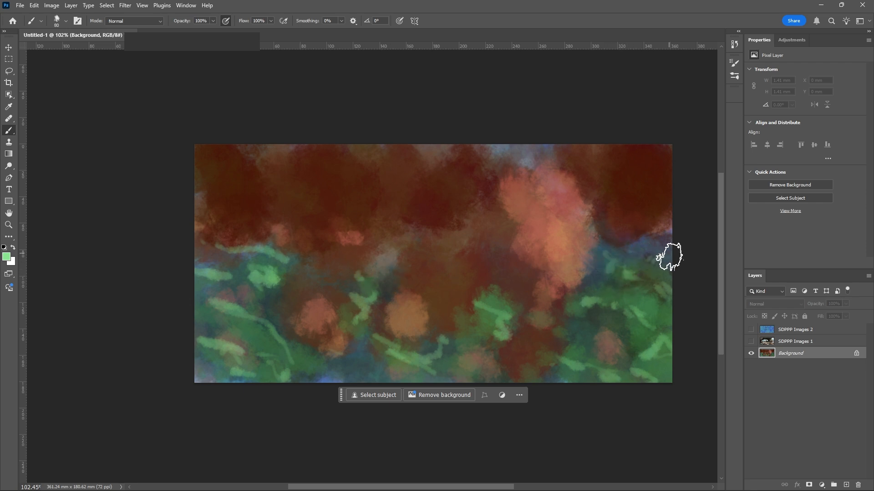
# Set the foreground colour to very dark green (#102111) and paint dark patches along the boundary between the brown and green areas
pyautogui.click(5, 258)
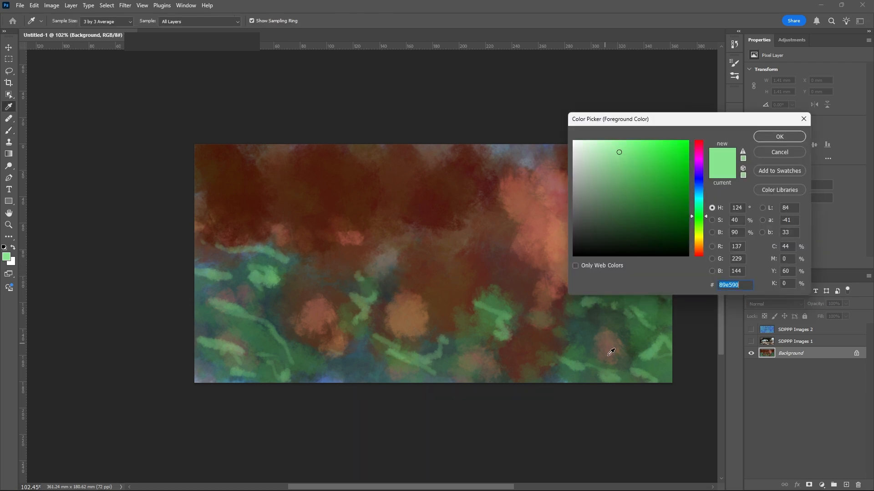
pyautogui.click(599, 313)
pyautogui.click(625, 238)
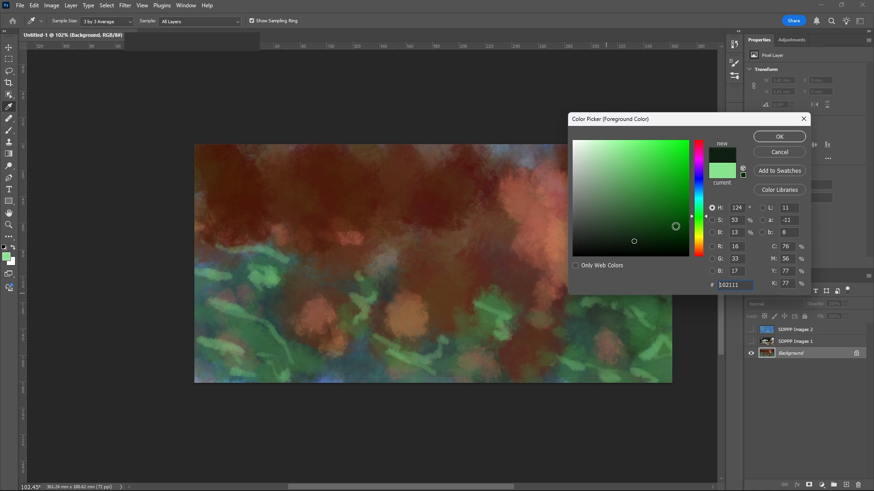
pyautogui.click(771, 138)
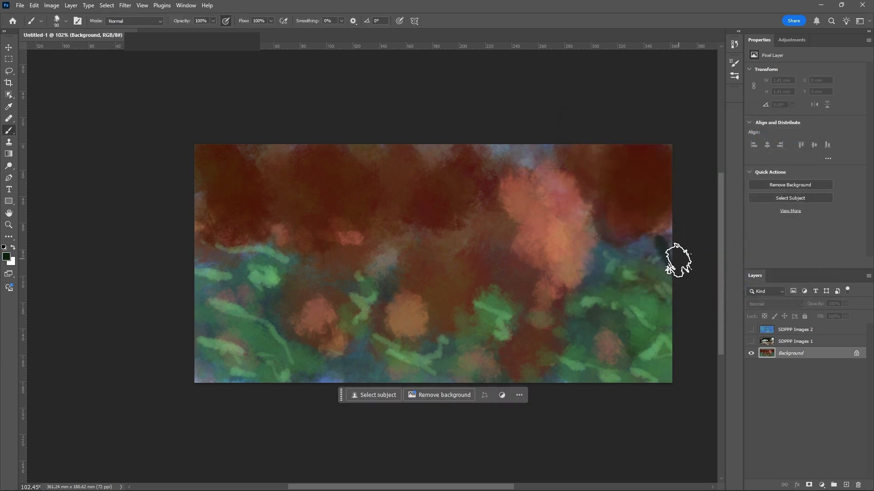
pyautogui.moveTo(679, 260); pyautogui.dragTo(634, 238)
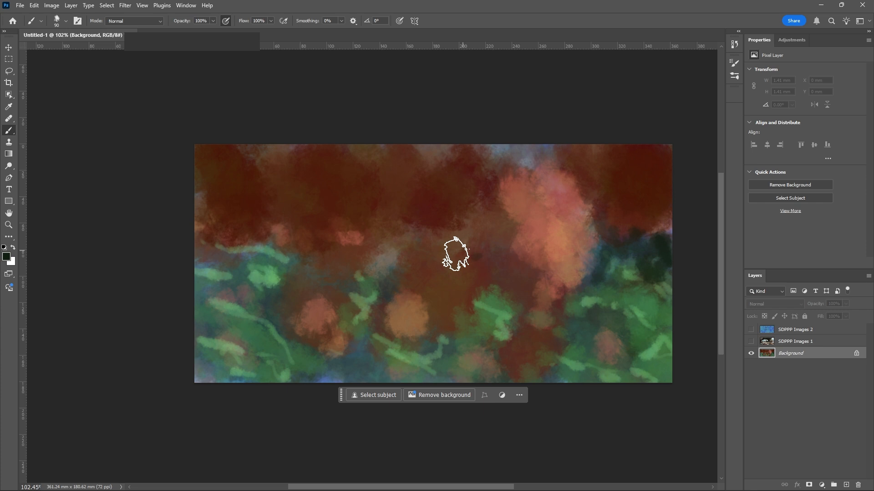
pyautogui.moveTo(392, 252)
pyautogui.mouseDown()
pyautogui.moveTo(374, 258)
pyautogui.moveTo(393, 255)
pyautogui.mouseUp()
pyautogui.moveTo(294, 262); pyautogui.dragTo(284, 253)
pyautogui.moveTo(218, 265)
pyautogui.mouseDown()
pyautogui.moveTo(223, 258)
pyautogui.moveTo(197, 260)
pyautogui.mouseUp()
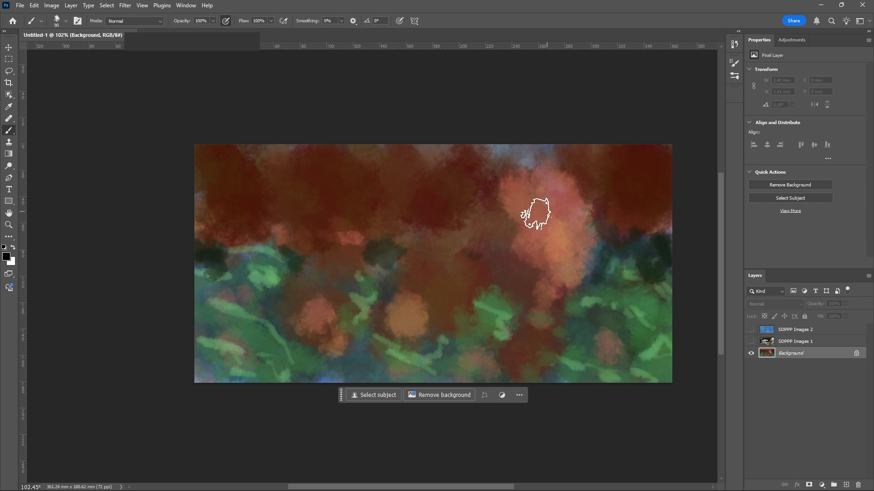
# Set the foreground colour to dull salmon red (#a85f4f) and paint thin streaks across the upper brown area with a 90 px brush
pyautogui.click(4, 258)
pyautogui.click(555, 198)
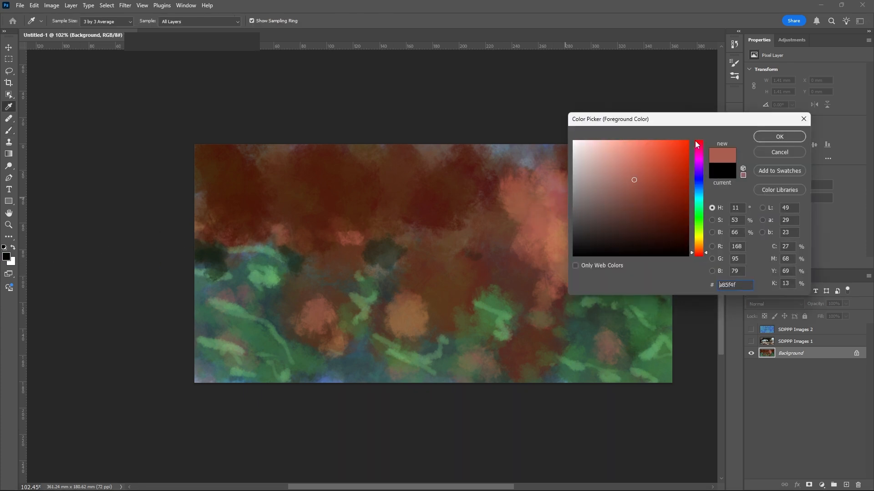
pyautogui.click(778, 137)
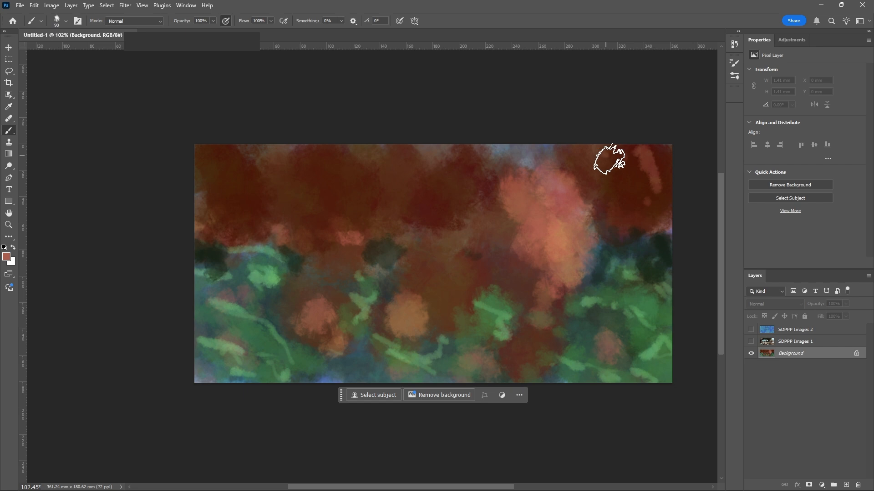
pyautogui.moveTo(415, 149); pyautogui.dragTo(427, 201)
pyautogui.moveTo(373, 155); pyautogui.dragTo(415, 187)
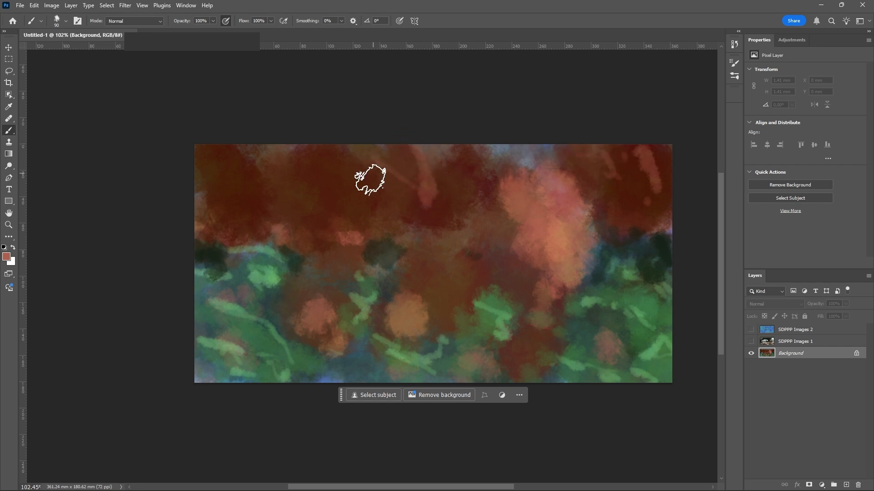
# Paint a broad salmon patch over the upper centre-left with an enlarged brush and a narrower streak down the left brown area
pyautogui.press(']')
pyautogui.press(']')
pyautogui.press(']')
pyautogui.press(']')
pyautogui.press(']')
pyautogui.press(']')
pyautogui.press(']')
pyautogui.moveTo(339, 151)
pyautogui.mouseDown()
pyautogui.moveTo(354, 191)
pyautogui.moveTo(344, 200)
pyautogui.mouseUp()
pyautogui.press('[')
pyautogui.press('[')
pyautogui.press('[')
pyautogui.press('[')
pyautogui.press('[')
pyautogui.press('[')
pyautogui.moveTo(261, 163)
pyautogui.mouseDown()
pyautogui.moveTo(247, 233)
pyautogui.moveTo(219, 256)
pyautogui.mouseUp()
# Paint soft salmon patches over the lower green area with a 175 px brush
pyautogui.press(']')
pyautogui.press(']')
pyautogui.moveTo(214, 286); pyautogui.dragTo(211, 279)
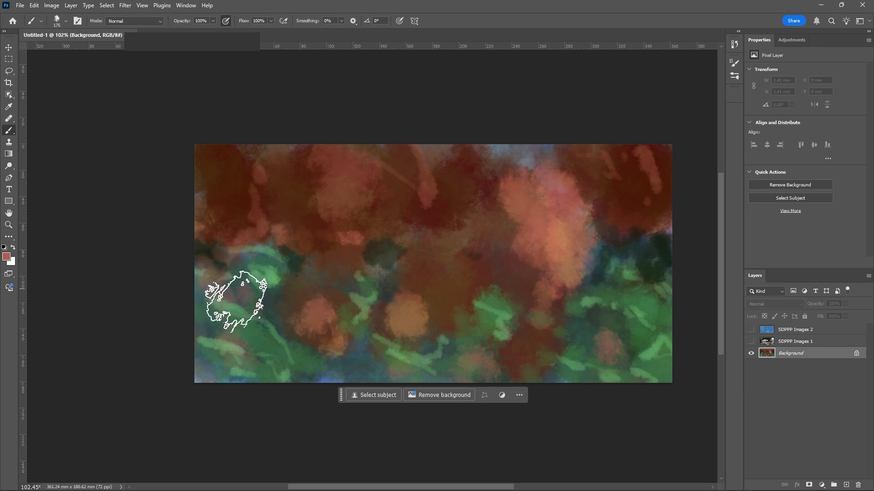
pyautogui.moveTo(372, 374); pyautogui.dragTo(357, 356)
pyautogui.moveTo(223, 375); pyautogui.dragTo(215, 369)
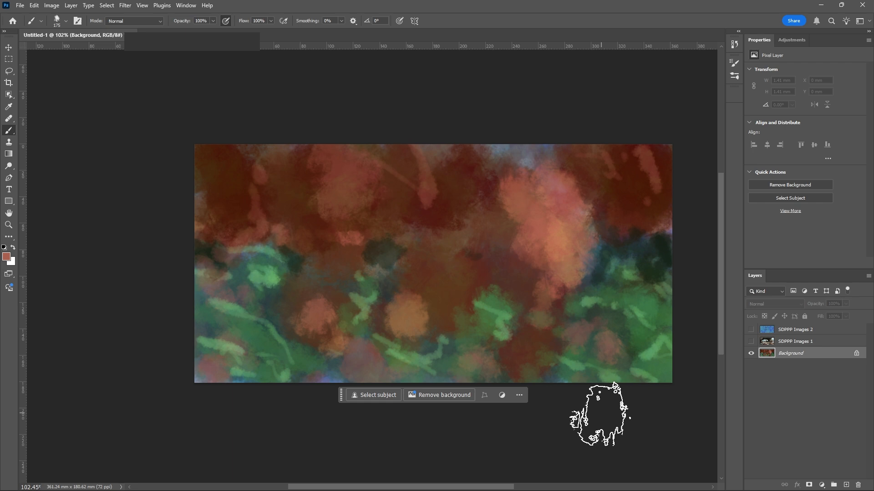
# Set the foreground colour to white (#ffffff)
pyautogui.click(7, 256)
pyautogui.moveTo(609, 157); pyautogui.dragTo(576, 143)
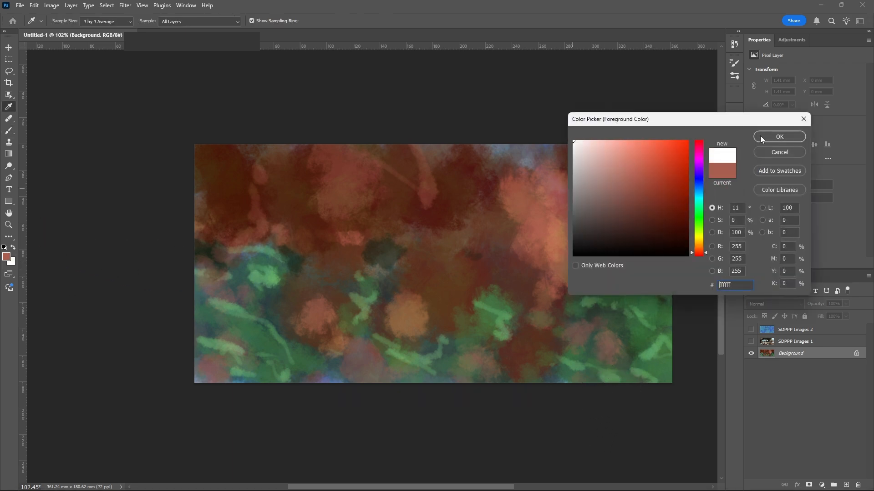
pyautogui.click(773, 138)
# Try a scattered scratch-texture brush preset with a white stroke over the left part of the canvas
pyautogui.click(57, 20)
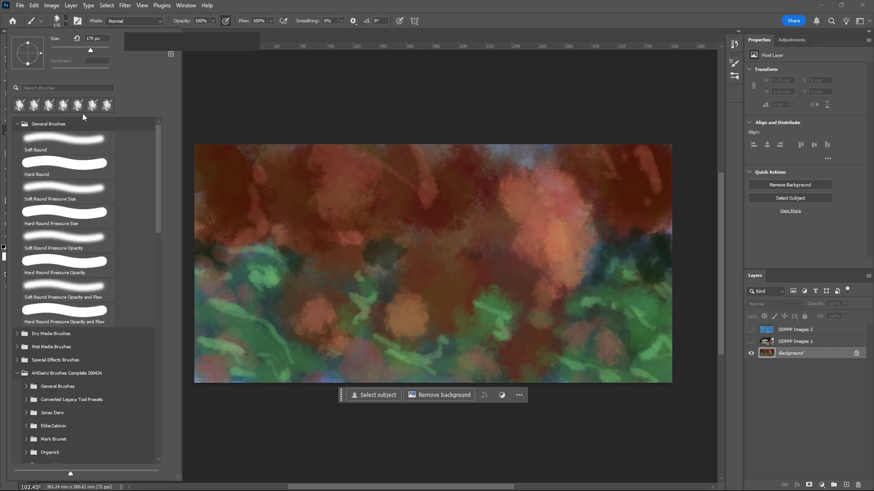
pyautogui.moveTo(158, 138); pyautogui.dragTo(166, 372)
pyautogui.moveTo(167, 426)
pyautogui.mouseDown()
pyautogui.moveTo(159, 242)
pyautogui.moveTo(153, 265)
pyautogui.mouseUp()
pyautogui.click(97, 295)
pyautogui.moveTo(256, 222)
pyautogui.mouseDown()
pyautogui.moveTo(328, 260)
pyautogui.moveTo(293, 291)
pyautogui.mouseUp()
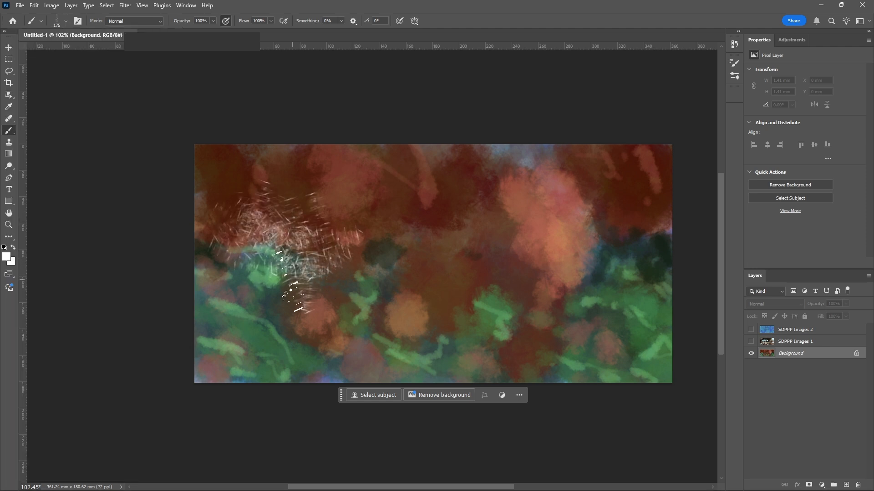
pyautogui.hotkey('ctrl', 'z')
# Choose a different textured brush preset and paint white highlights over the lower-right green area at 25 px and 50 px
pyautogui.click(56, 23)
pyautogui.click(95, 278)
pyautogui.moveTo(217, 220); pyautogui.dragTo(293, 238)
pyautogui.hotkey('ctrl', 'z')
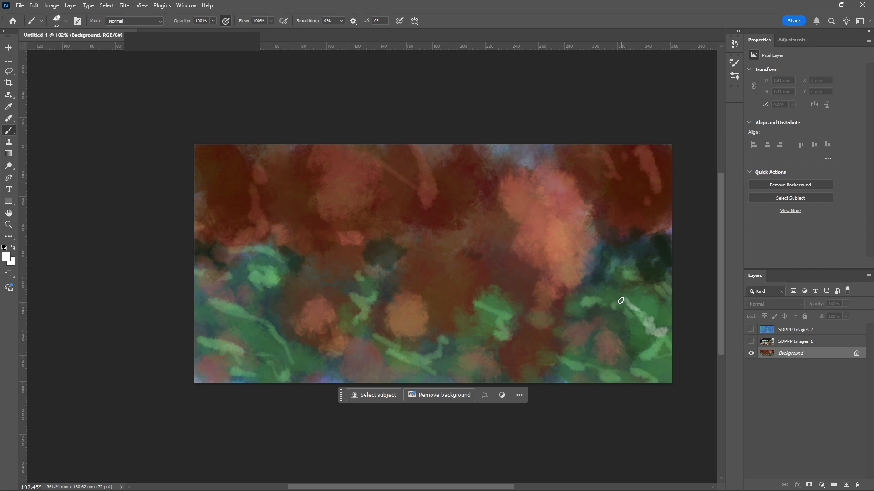
pyautogui.moveTo(610, 294); pyautogui.dragTo(585, 291)
pyautogui.press(']')
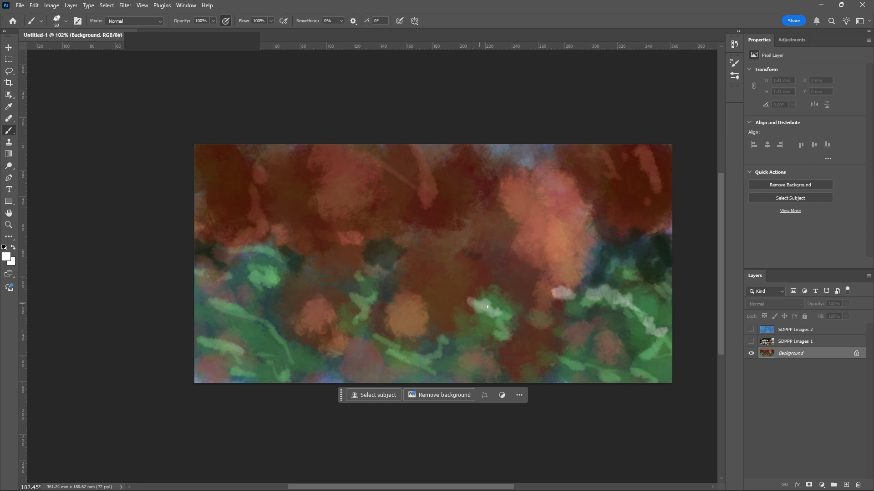
pyautogui.moveTo(650, 357)
pyautogui.mouseDown()
pyautogui.moveTo(603, 312)
pyautogui.moveTo(620, 280)
pyautogui.moveTo(592, 268)
pyautogui.moveTo(590, 257)
pyautogui.moveTo(522, 264)
pyautogui.moveTo(539, 267)
pyautogui.moveTo(518, 305)
pyautogui.mouseUp()
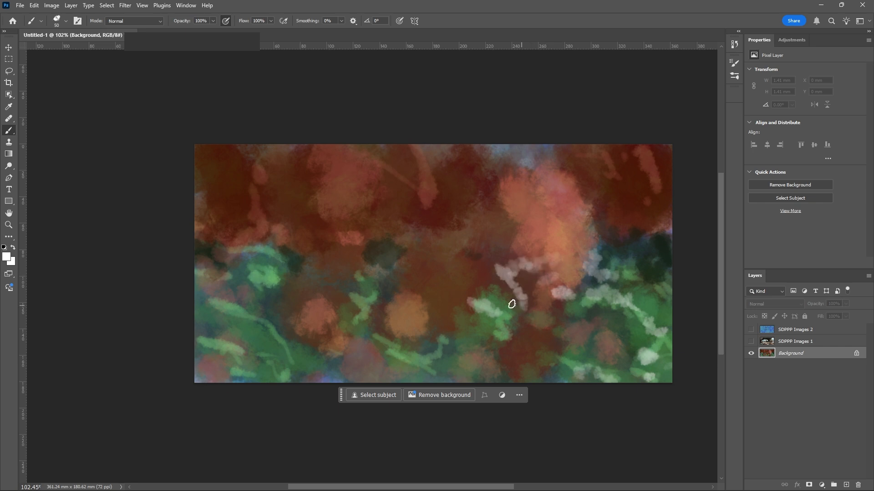
# Paint white highlight strokes across the left and bottom green areas, enlarging the brush to 25 px
pyautogui.press('[')
pyautogui.moveTo(345, 302)
pyautogui.mouseDown()
pyautogui.moveTo(324, 306)
pyautogui.moveTo(278, 336)
pyautogui.moveTo(214, 308)
pyautogui.moveTo(249, 314)
pyautogui.moveTo(208, 302)
pyautogui.mouseUp()
pyautogui.press(']')
pyautogui.press(']')
pyautogui.press(']')
pyautogui.press(']')
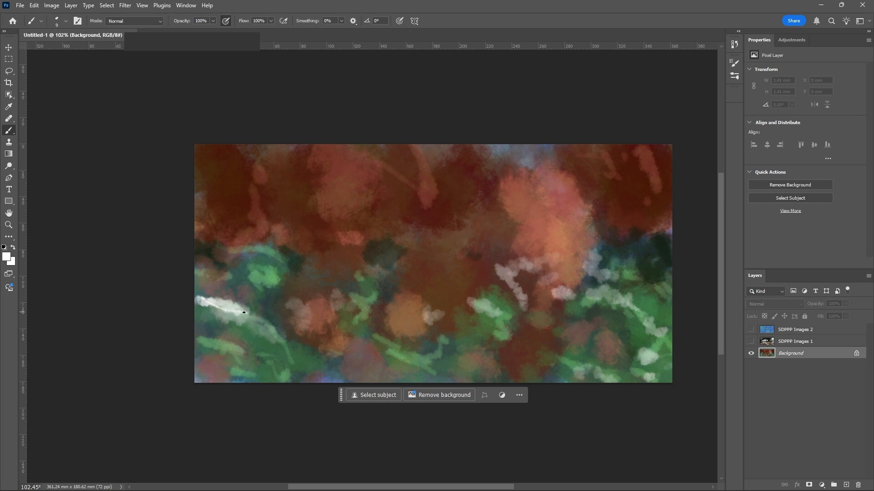
pyautogui.press(']')
pyautogui.moveTo(424, 367)
pyautogui.mouseDown()
pyautogui.moveTo(464, 382)
pyautogui.moveTo(491, 362)
pyautogui.moveTo(513, 366)
pyautogui.mouseUp()
pyautogui.moveTo(568, 369); pyautogui.dragTo(503, 358)
pyautogui.moveTo(332, 369)
pyautogui.mouseDown()
pyautogui.moveTo(284, 347)
pyautogui.moveTo(252, 379)
pyautogui.moveTo(224, 367)
pyautogui.moveTo(186, 377)
pyautogui.mouseUp()
pyautogui.moveTo(205, 289)
pyautogui.mouseDown()
pyautogui.moveTo(202, 268)
pyautogui.moveTo(232, 273)
pyautogui.mouseUp()
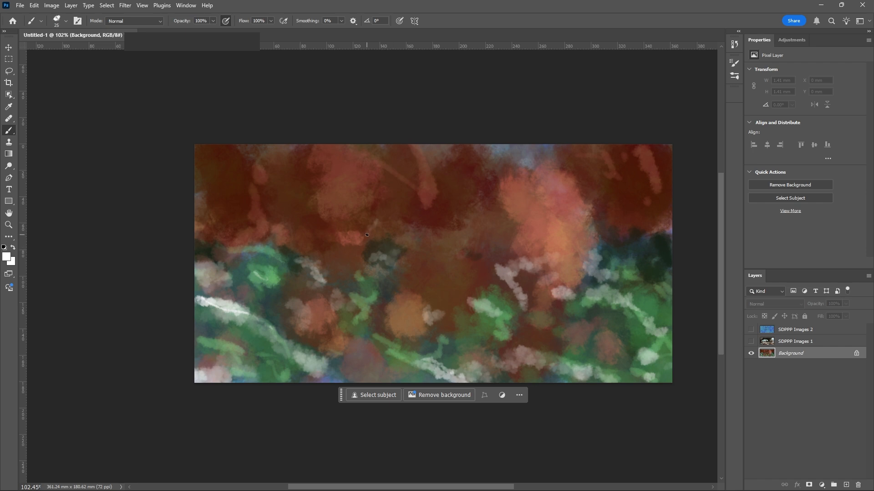
# Paint white patches along the brown-green boundary with a 60 px brush and trace thin white lines over the highlights at 30 px
pyautogui.press(']')
pyautogui.press(']')
pyautogui.press(']')
pyautogui.press(']')
pyautogui.press(']')
pyautogui.press(']')
pyautogui.moveTo(302, 256)
pyautogui.mouseDown()
pyautogui.moveTo(278, 218)
pyautogui.moveTo(264, 227)
pyautogui.mouseUp()
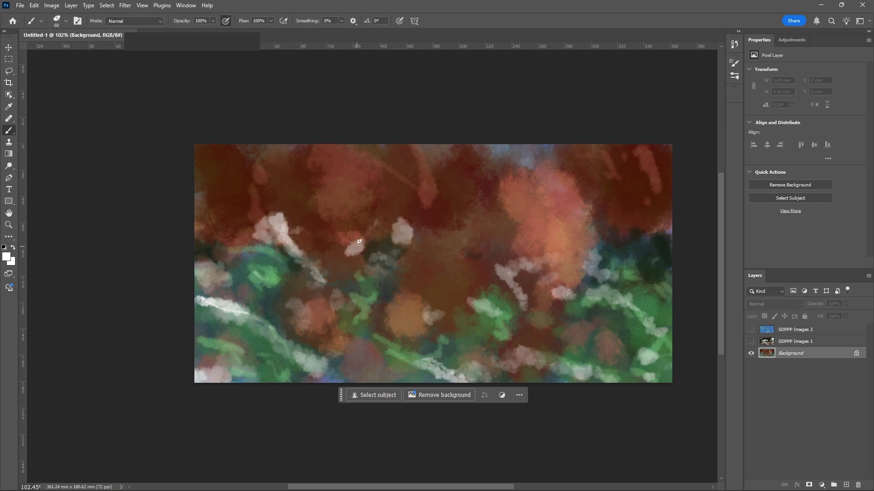
pyautogui.moveTo(356, 248); pyautogui.dragTo(362, 237)
pyautogui.moveTo(622, 249); pyautogui.dragTo(607, 226)
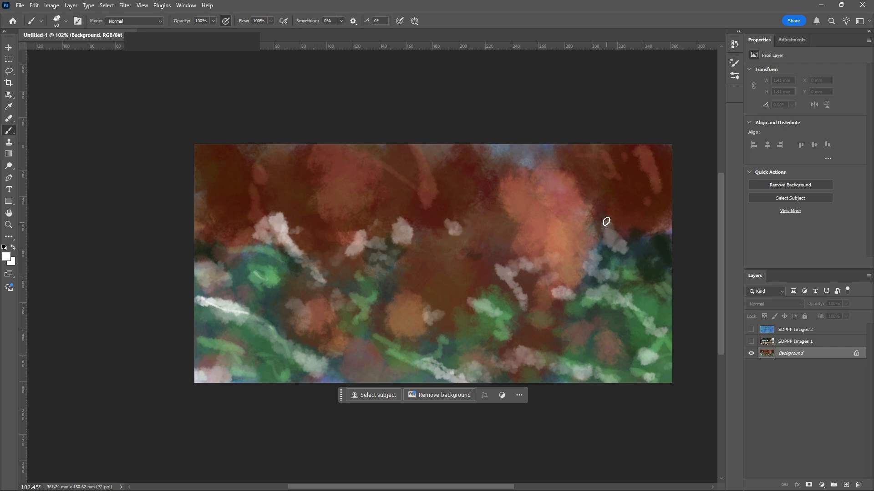
pyautogui.moveTo(673, 233); pyautogui.dragTo(631, 204)
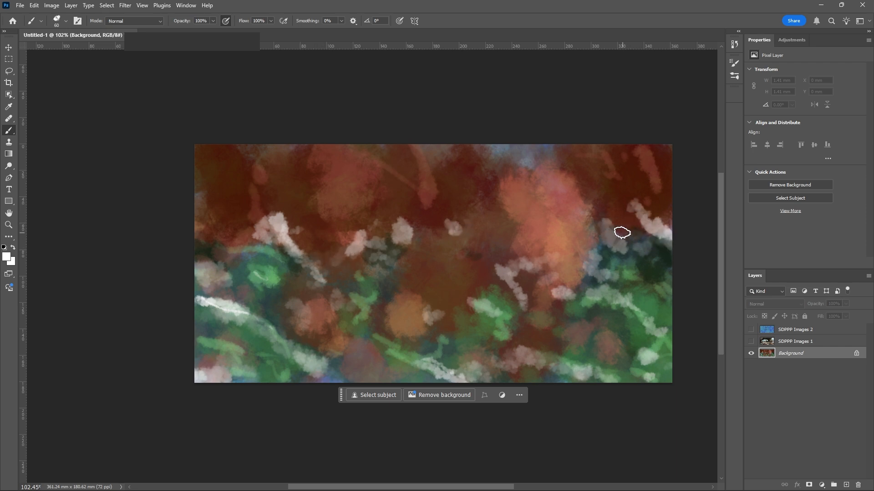
pyautogui.moveTo(212, 241)
pyautogui.mouseDown()
pyautogui.moveTo(193, 234)
pyautogui.moveTo(204, 227)
pyautogui.moveTo(198, 219)
pyautogui.moveTo(221, 238)
pyautogui.moveTo(199, 216)
pyautogui.moveTo(187, 242)
pyautogui.moveTo(191, 249)
pyautogui.moveTo(199, 209)
pyautogui.moveTo(210, 240)
pyautogui.mouseUp()
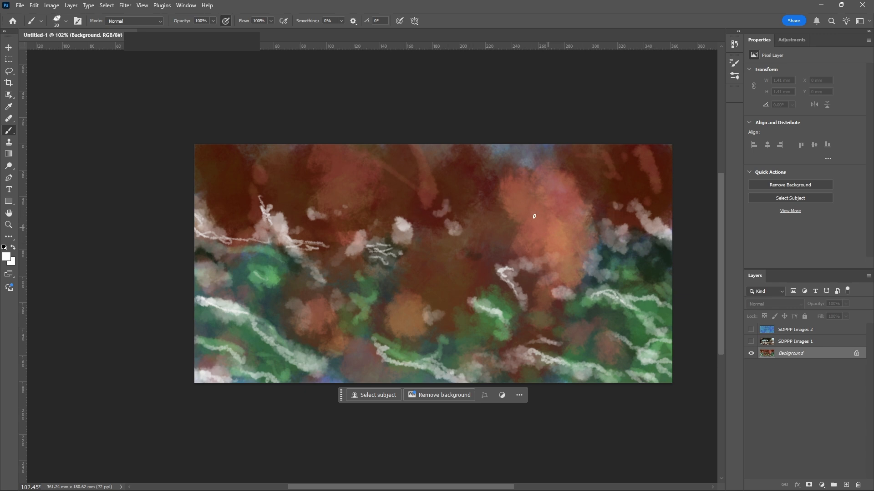
# Set the foreground colour to muted blue (#54738a) and paint soft blue patches around the centre of the canvas
pyautogui.click(5, 258)
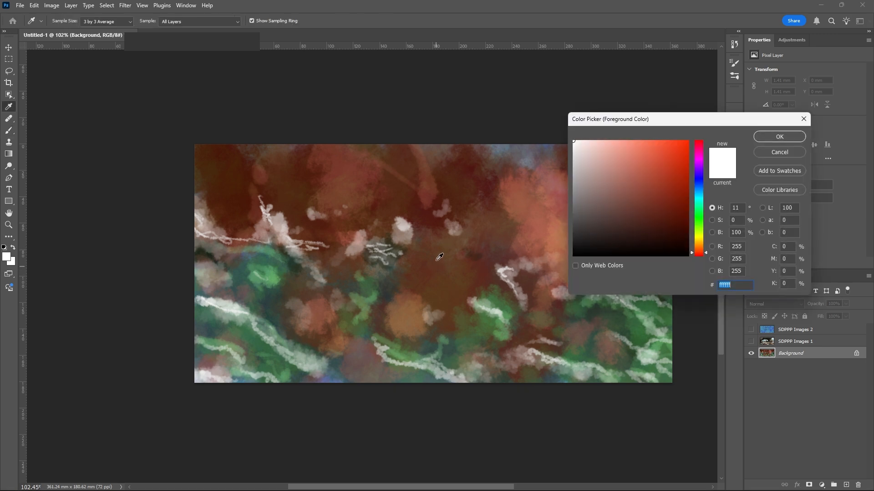
pyautogui.moveTo(701, 205); pyautogui.dragTo(699, 190)
pyautogui.click(645, 204)
pyautogui.click(626, 196)
pyautogui.click(612, 185)
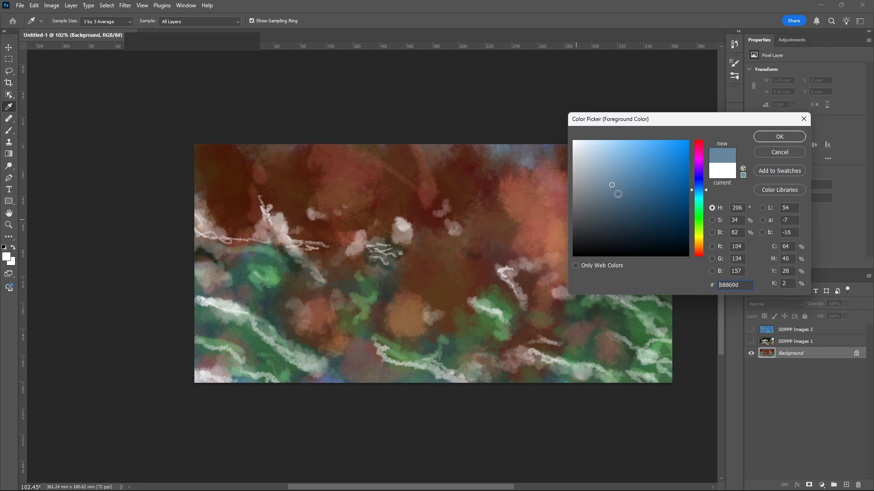
pyautogui.click(772, 137)
pyautogui.press(']')
pyautogui.press(']')
pyautogui.moveTo(488, 230); pyautogui.dragTo(492, 246)
pyautogui.press(']')
pyautogui.press(']')
pyautogui.moveTo(434, 261); pyautogui.dragTo(433, 279)
# Paint blue streaks and patches across the upper brown area, reducing the brush to 60 px
pyautogui.press('[')
pyautogui.press('[')
pyautogui.press('[')
pyautogui.press(']')
pyautogui.press(']')
pyautogui.press(']')
pyautogui.press(']')
pyautogui.press(']')
pyautogui.moveTo(295, 153); pyautogui.dragTo(292, 202)
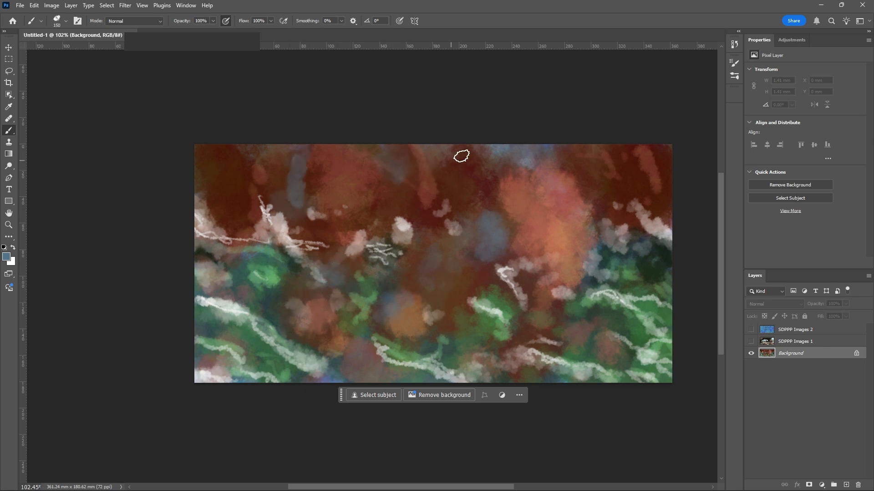
pyautogui.moveTo(218, 162)
pyautogui.mouseDown()
pyautogui.moveTo(209, 145)
pyautogui.moveTo(227, 200)
pyautogui.moveTo(207, 176)
pyautogui.moveTo(207, 157)
pyautogui.moveTo(226, 183)
pyautogui.mouseUp()
pyautogui.press('[')
pyautogui.press('[')
pyautogui.press('[')
pyautogui.press('[')
pyautogui.press('[')
pyautogui.press('[')
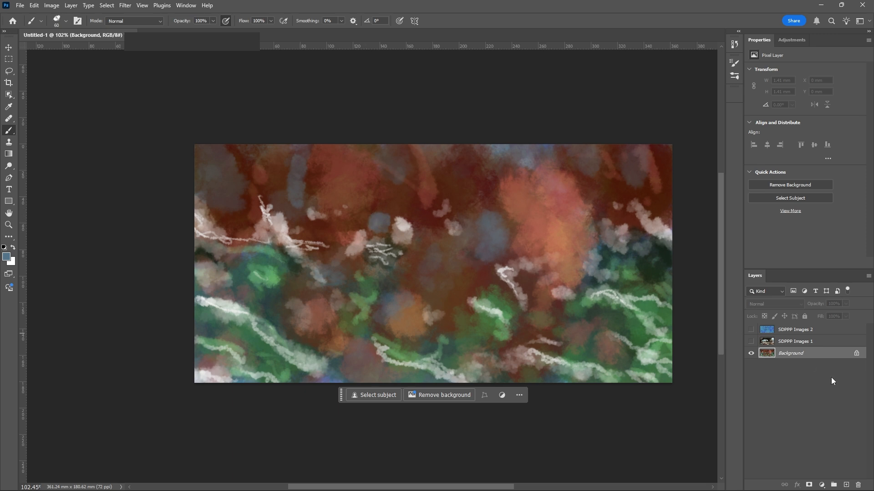
# Add a new layer above the Background and activate the Gradient tool
pyautogui.click(846, 484)
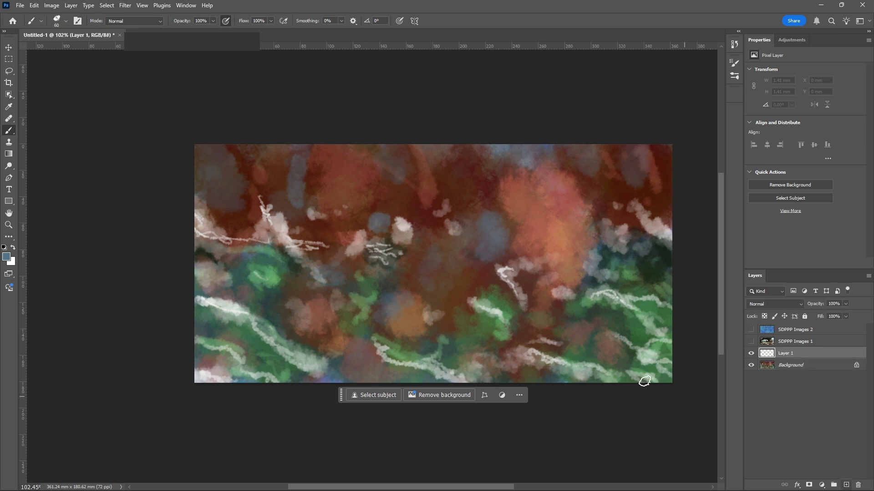
pyautogui.click(9, 202)
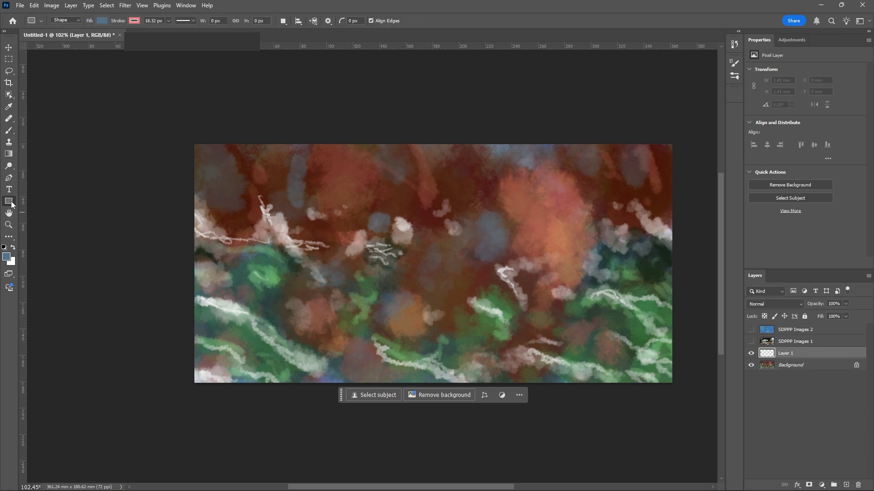
pyautogui.click(8, 156)
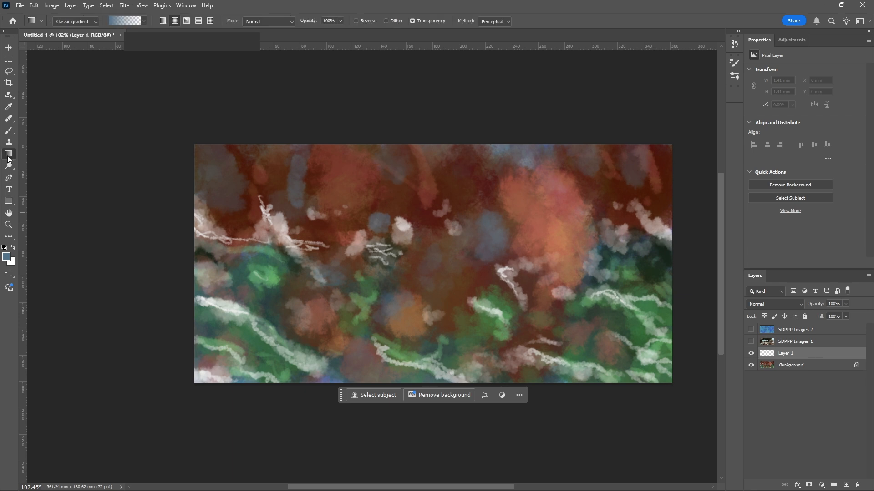
# Set the foreground colour to a muted purple for the gradient
pyautogui.click(7, 257)
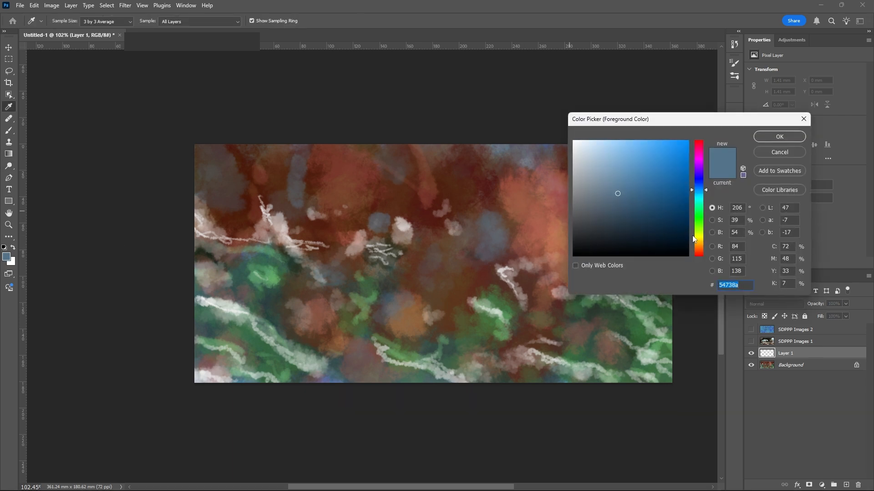
pyautogui.click(699, 162)
pyautogui.click(643, 172)
pyautogui.click(600, 183)
pyautogui.click(593, 180)
pyautogui.click(593, 190)
pyautogui.click(780, 137)
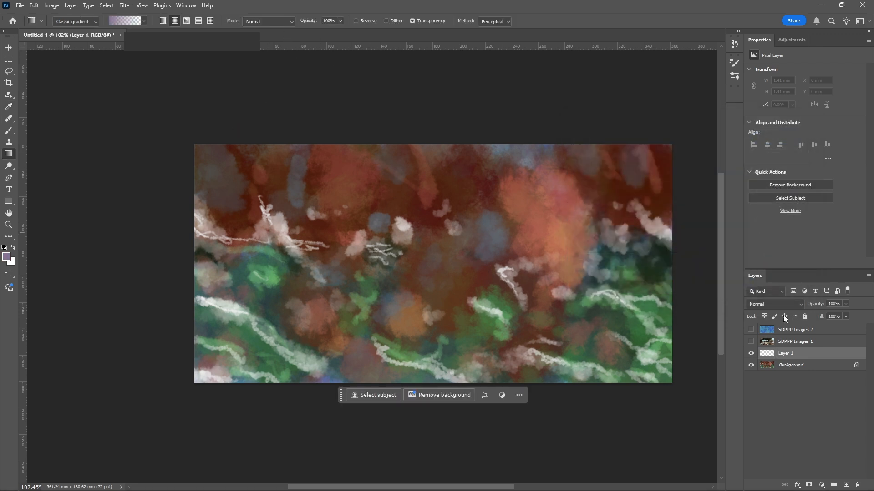
# Set the new layer's blend mode to Multiply and draw a purple-to-transparent radial gradient from the upper-left corner toward the lower right
pyautogui.click(774, 304)
pyautogui.click(773, 273)
pyautogui.moveTo(174, 158); pyautogui.dragTo(670, 422)
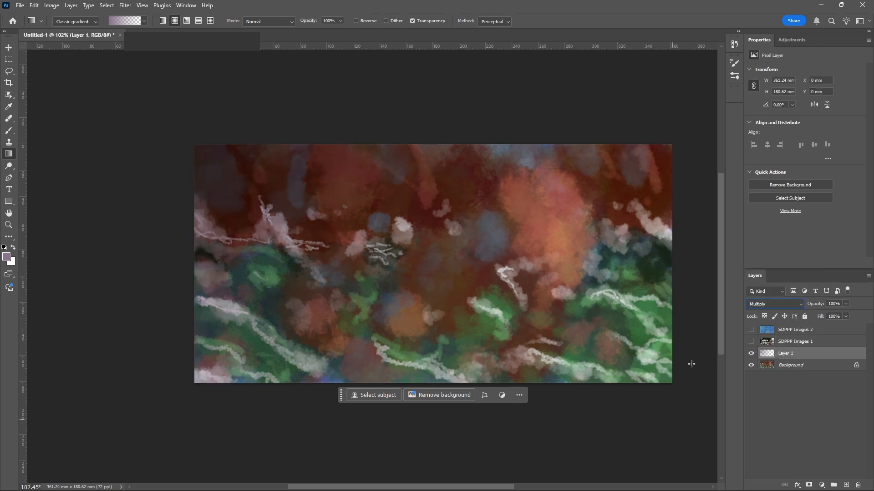
# Add another layer above the purple gradient layer and set its blend mode to Screen
pyautogui.click(845, 485)
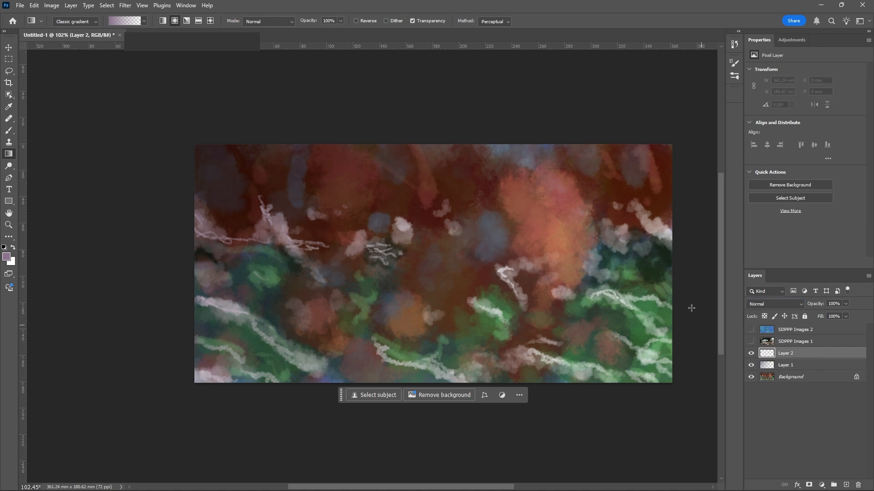
pyautogui.click(796, 304)
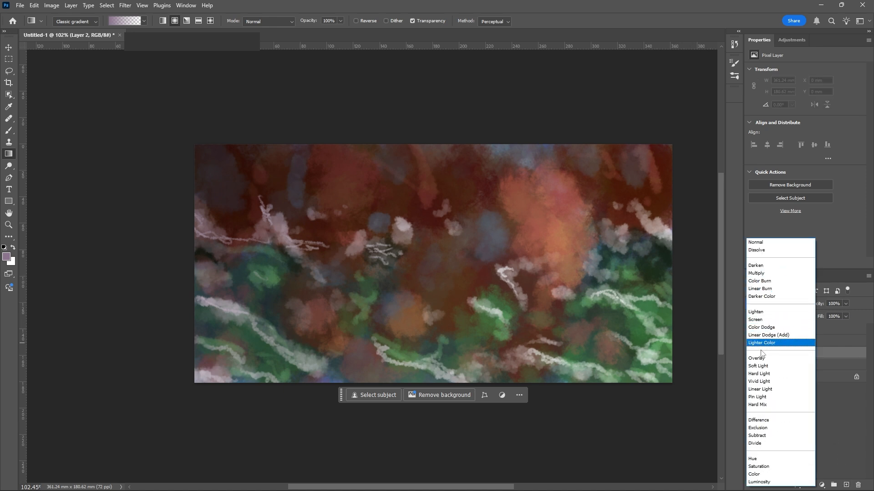
pyautogui.click(759, 320)
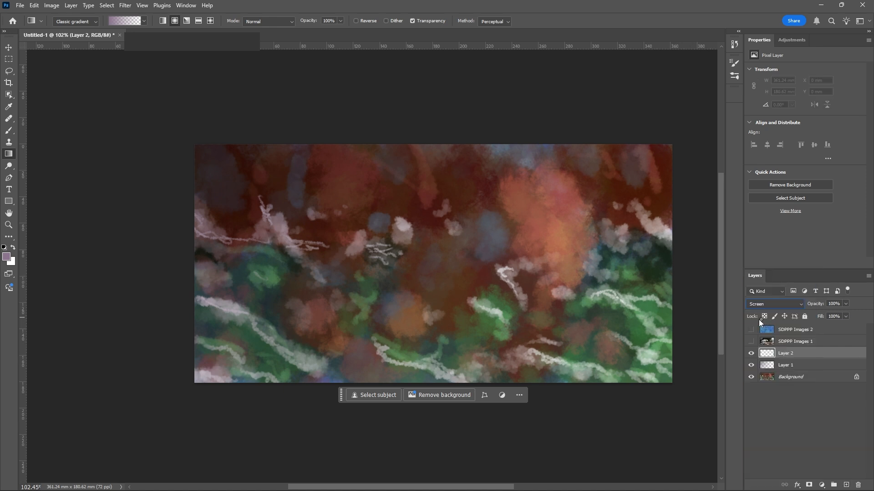
# Set the foreground colour to orange (#d08f42) and try a radial gradient from the canvas's lower-right corner toward the upper left
pyautogui.click(6, 257)
pyautogui.moveTo(705, 220); pyautogui.dragTo(701, 236)
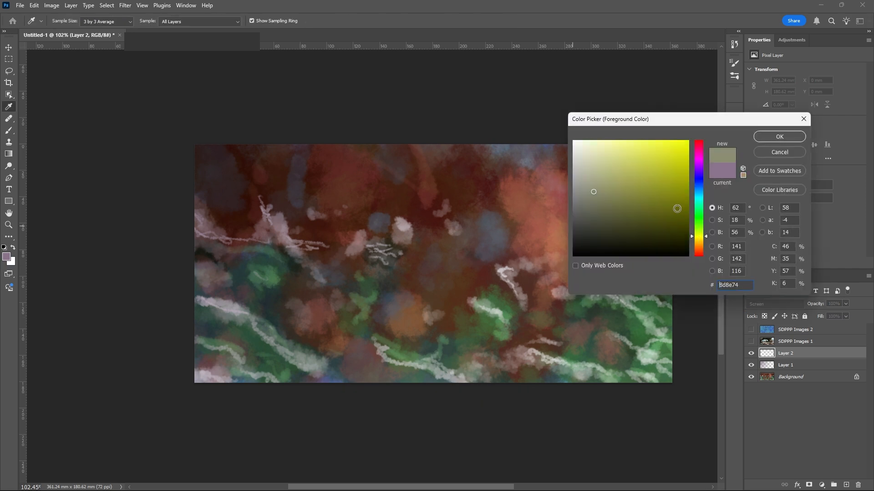
pyautogui.moveTo(593, 191); pyautogui.dragTo(652, 162)
pyautogui.click(699, 247)
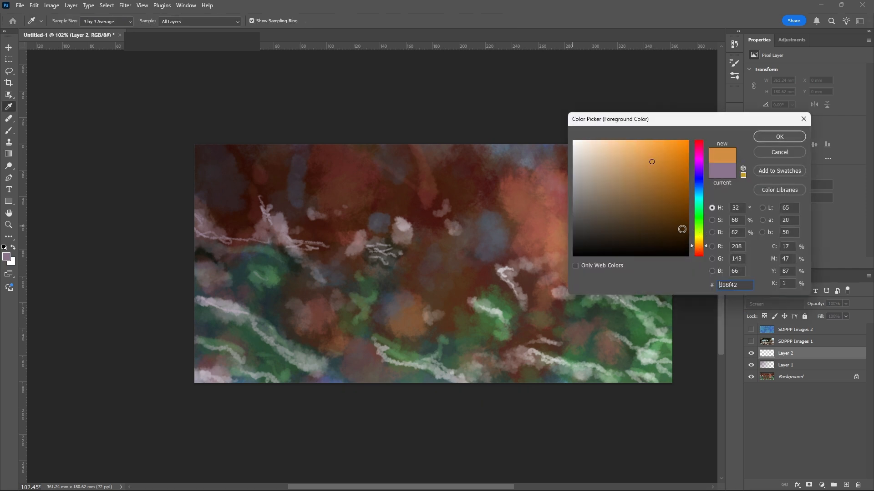
pyautogui.click(765, 138)
pyautogui.press('g')
pyautogui.moveTo(696, 384); pyautogui.dragTo(42, 167)
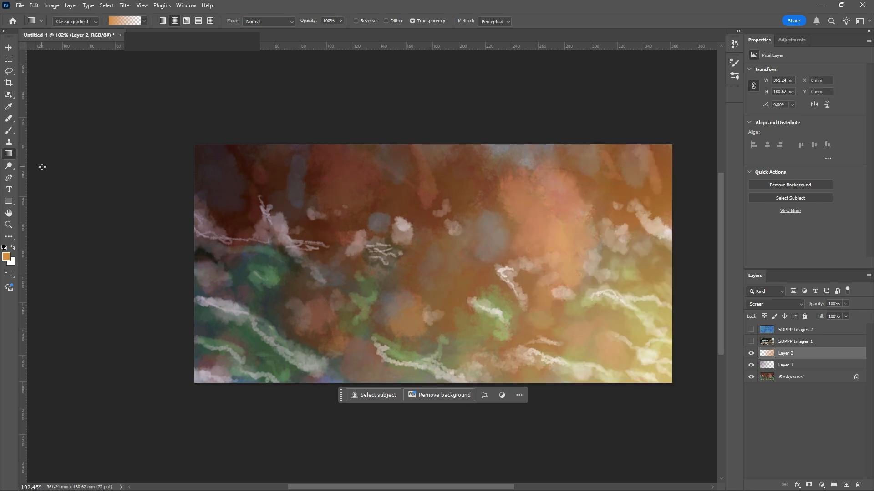
pyautogui.hotkey('ctrl', 'z')
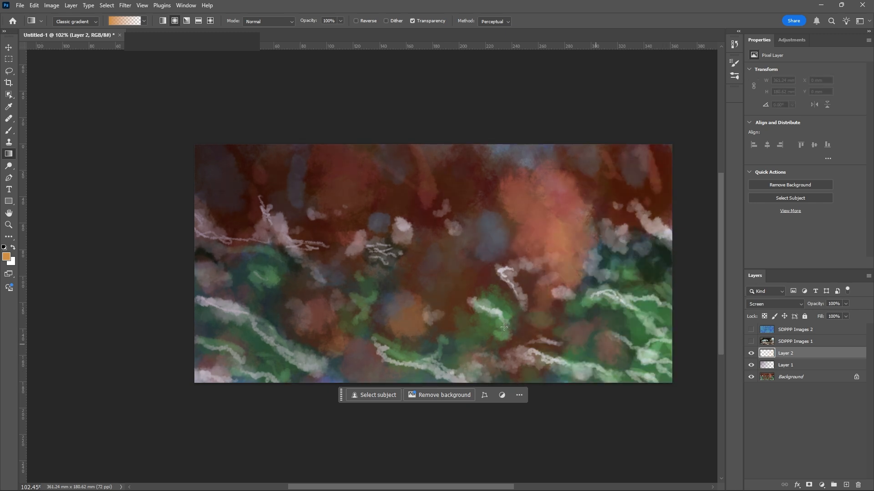
# Set the foreground colour to dark reddish brown (#662b10) and draw a radial gradient on Layer 2 from the canvas's lower-right corner toward the upper left
pyautogui.click(7, 257)
pyautogui.click(670, 200)
pyautogui.click(664, 209)
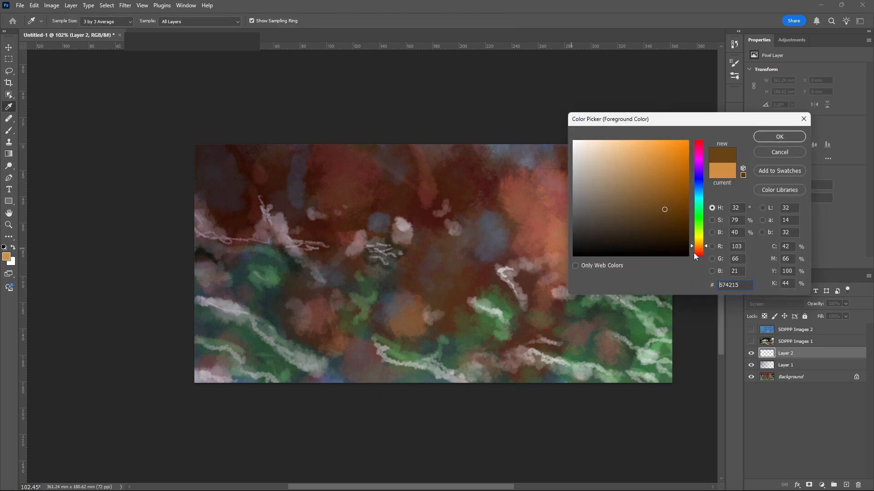
pyautogui.click(699, 250)
pyautogui.click(639, 211)
pyautogui.click(636, 216)
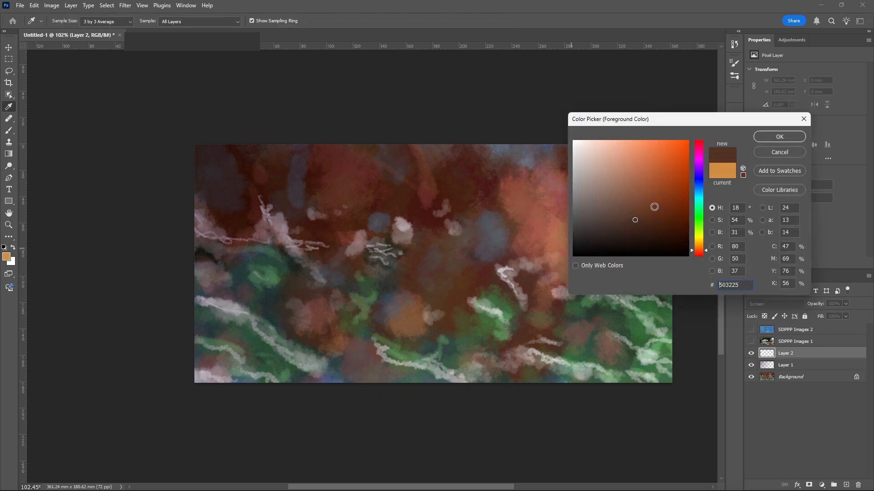
pyautogui.click(680, 216)
pyautogui.click(774, 139)
pyautogui.press('g')
pyautogui.moveTo(687, 405); pyautogui.dragTo(262, 131)
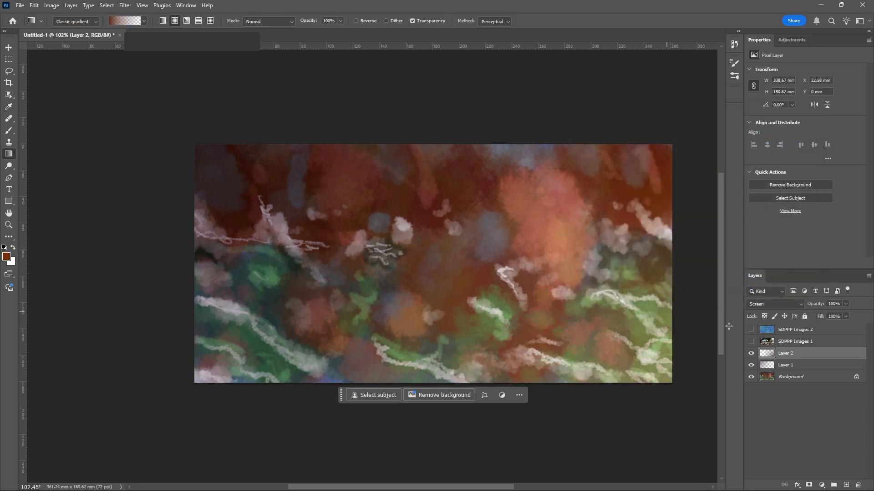
# Select the Multiply layer, Layer 1, and set the foreground colour to a dark teal
pyautogui.click(792, 366)
pyautogui.click(6, 257)
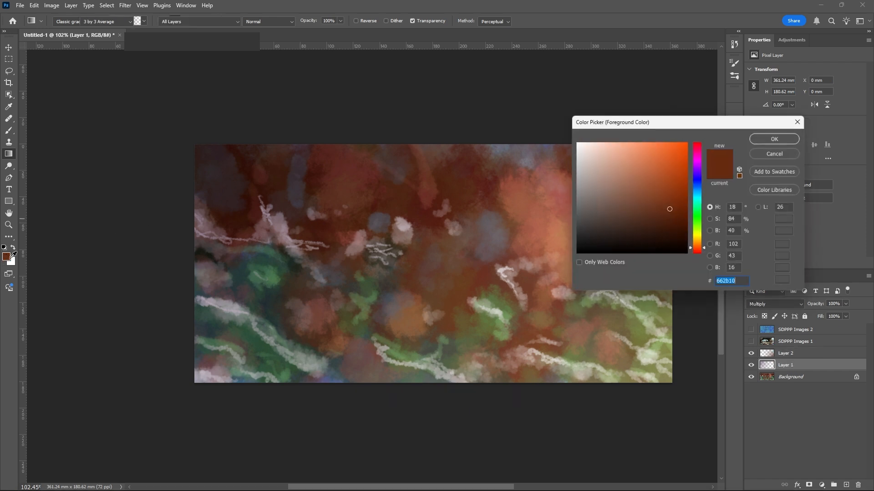
pyautogui.click(697, 184)
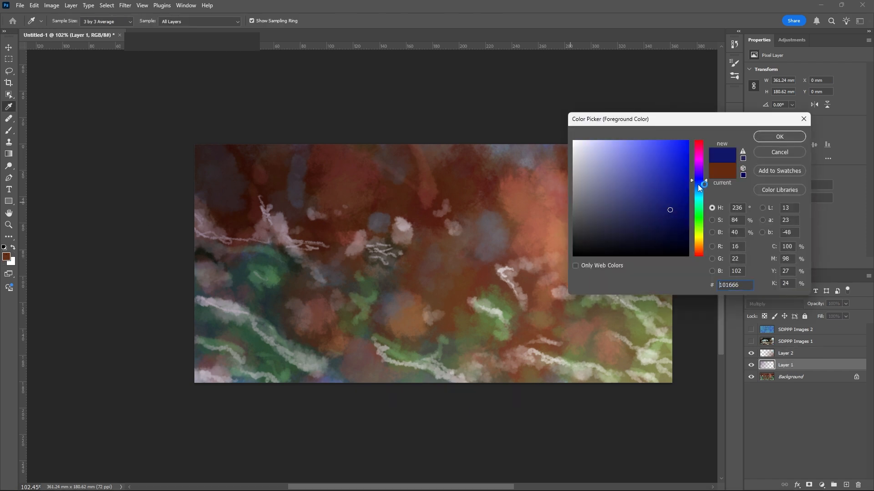
pyautogui.click(637, 206)
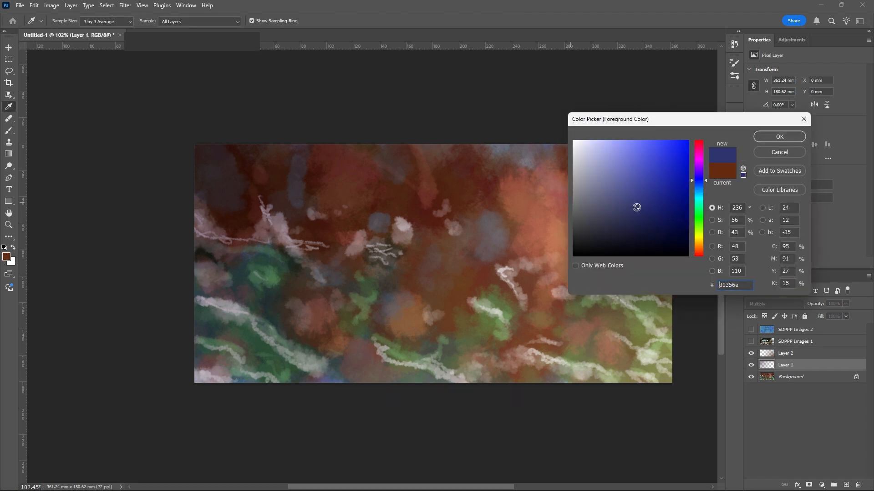
pyautogui.click(698, 201)
pyautogui.click(641, 230)
pyautogui.click(773, 135)
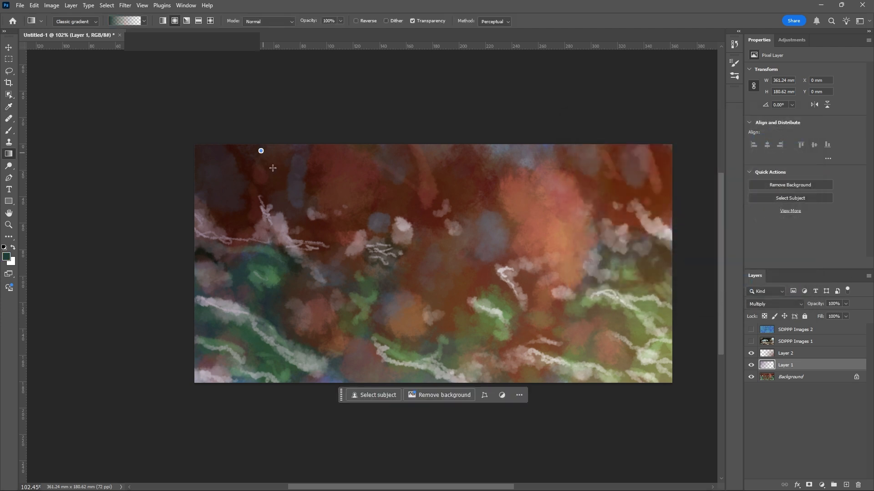
# Darken the canvas's upper-left corner and the area just left of its centre with teal radial gradients, undoing the misplaced ones
pyautogui.moveTo(260, 149); pyautogui.dragTo(325, 263)
pyautogui.moveTo(397, 208); pyautogui.dragTo(417, 259)
pyautogui.hotkey('ctrl', 'z')
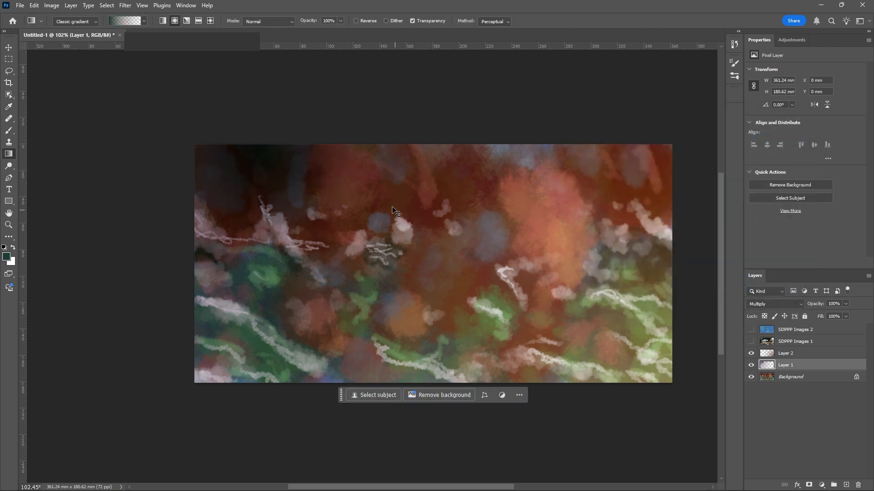
pyautogui.moveTo(381, 187); pyautogui.dragTo(427, 268)
pyautogui.moveTo(451, 175); pyautogui.dragTo(448, 206)
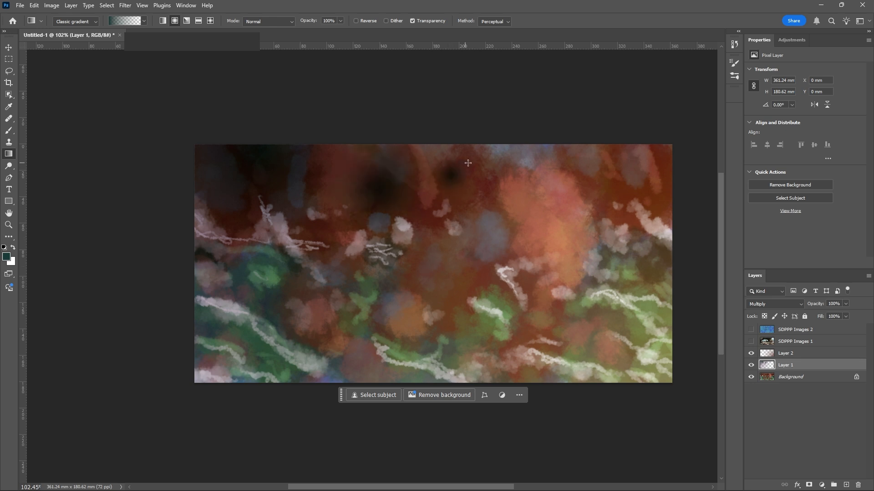
pyautogui.moveTo(427, 113); pyautogui.dragTo(510, 287)
pyautogui.hotkey('ctrl', 'z')
pyautogui.hotkey('ctrl', 'z')
pyautogui.moveTo(119, 240); pyautogui.dragTo(312, 298)
pyautogui.hotkey('ctrl', 'z')
pyautogui.moveTo(395, 252); pyautogui.dragTo(436, 326)
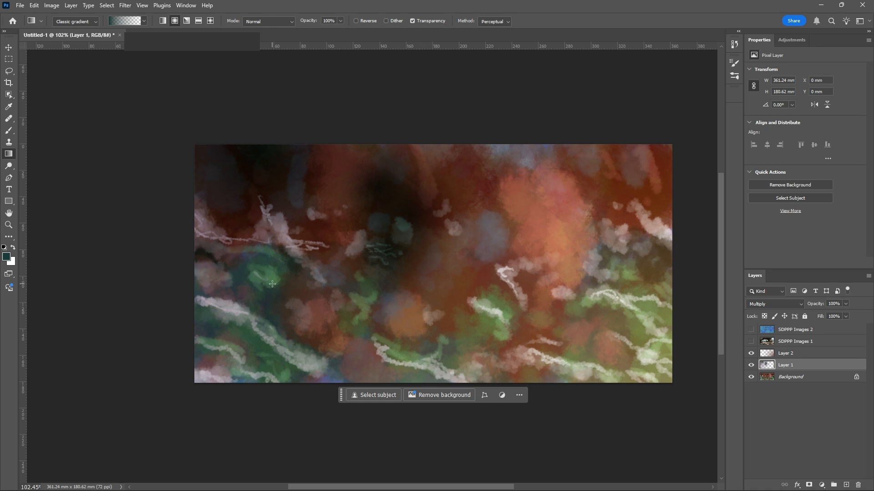
# Flip the canvas horizontally to check the composition, and undo the flip
pyautogui.click(51, 5)
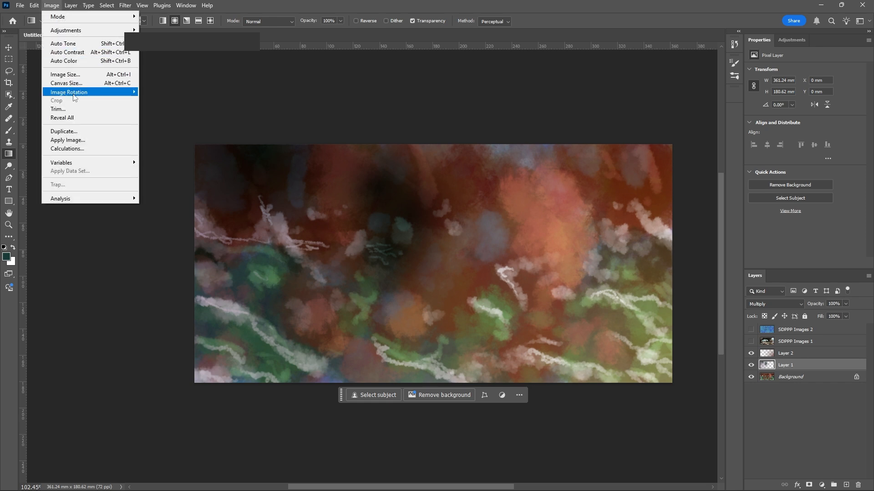
pyautogui.moveTo(84, 93)
pyautogui.click(167, 133)
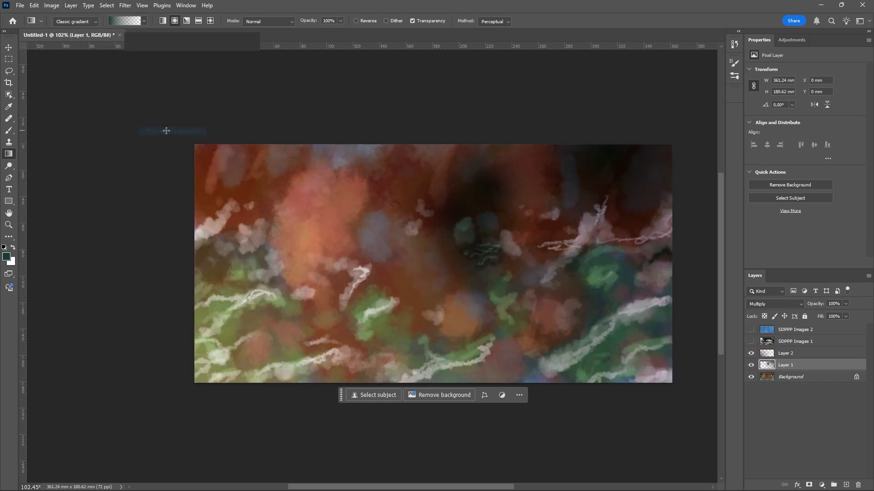
pyautogui.hotkey('ctrl', 'z')
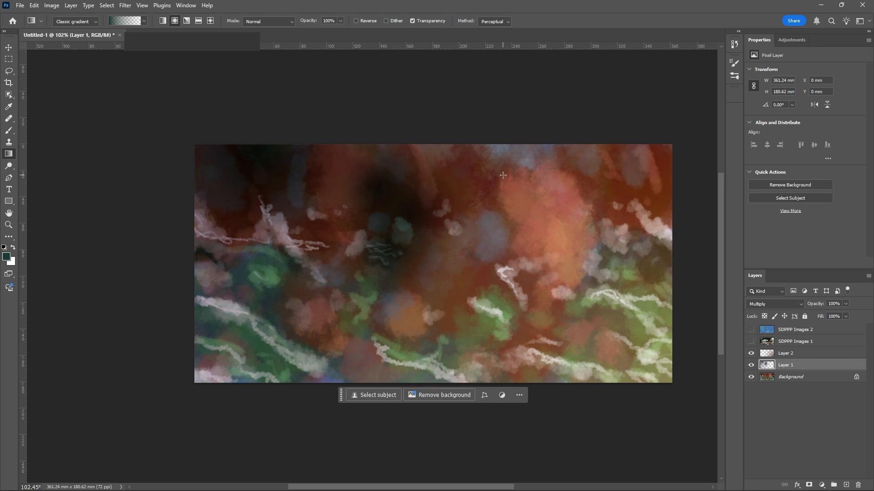
# Switch to ComfyUI and queue a new generation from the repainted Photoshop canvas
pyautogui.moveTo(676, 483)
pyautogui.click(328, 480)
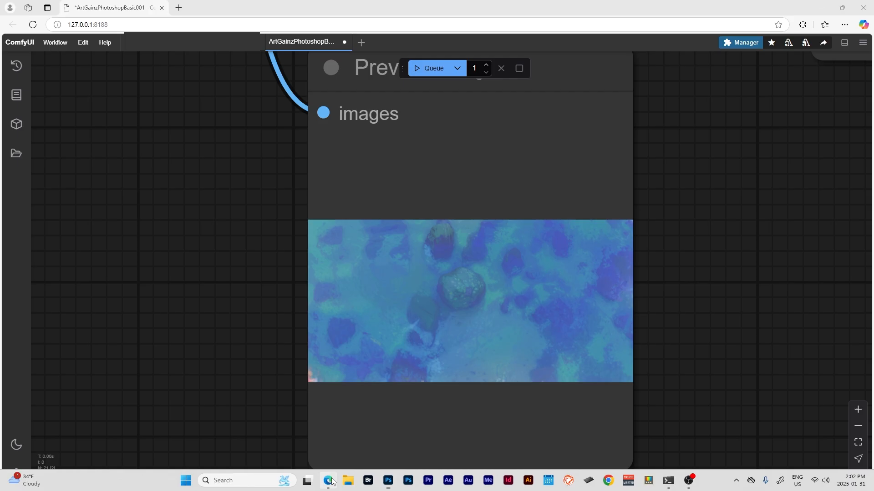
pyautogui.scroll(-15, 583, 230)
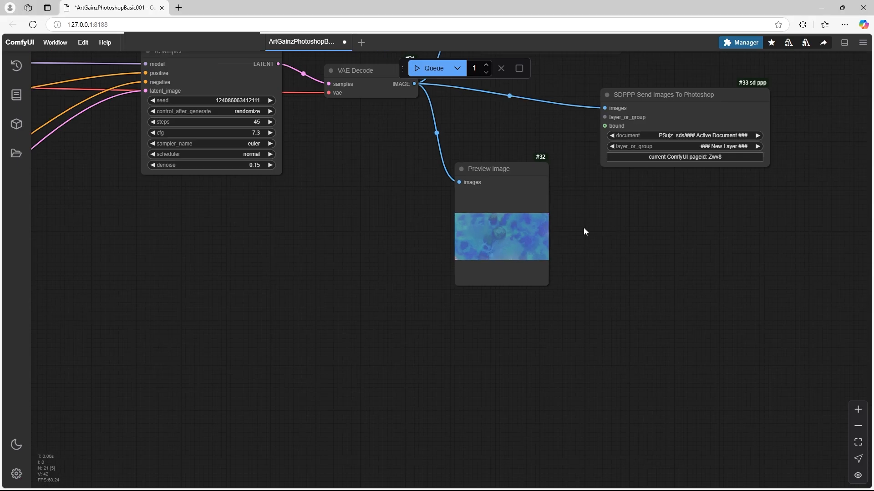
pyautogui.click(428, 68)
# Check the preview of the image received from Photoshop, the prompts and the KSampler node while the workflow runs
pyautogui.scroll(-10, 501, 187)
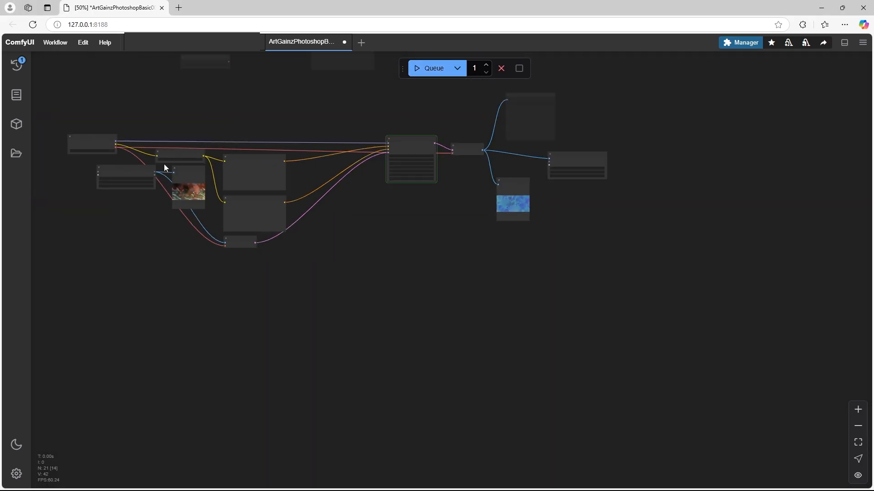
pyautogui.scroll(-1, 162, 170)
pyautogui.scroll(18, 198, 200)
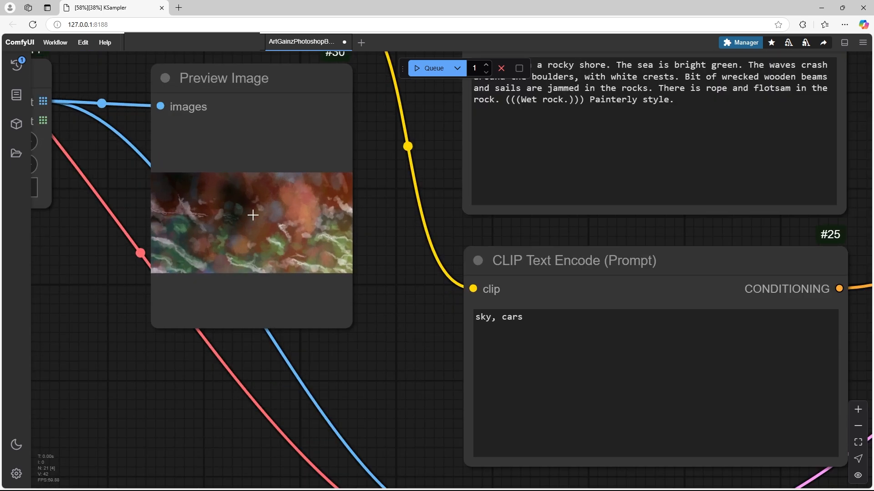
pyautogui.scroll(-5, 251, 212)
pyautogui.scroll(-5, 198, 220)
pyautogui.scroll(-7, 591, 138)
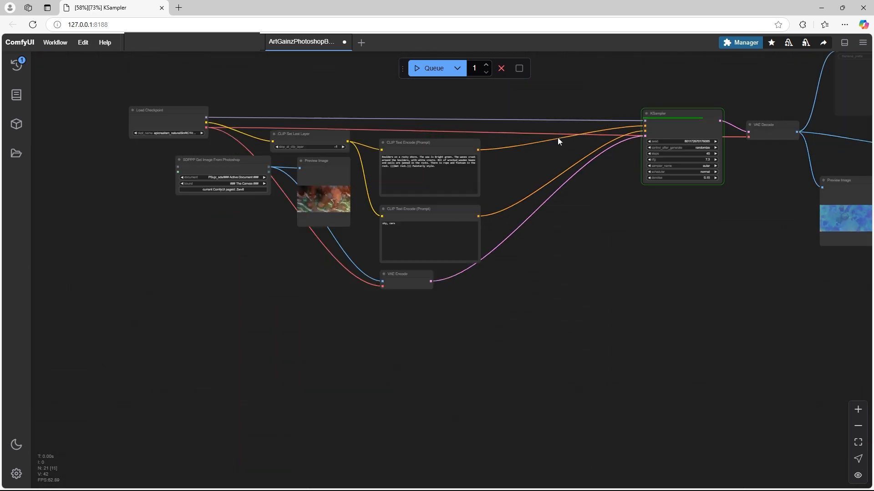
pyautogui.scroll(9, 621, 138)
pyautogui.scroll(-6, 400, 139)
# Examine the generated image in the Preview Image node after VAE Decode, both close up and from a distance
pyautogui.scroll(10, 546, 137)
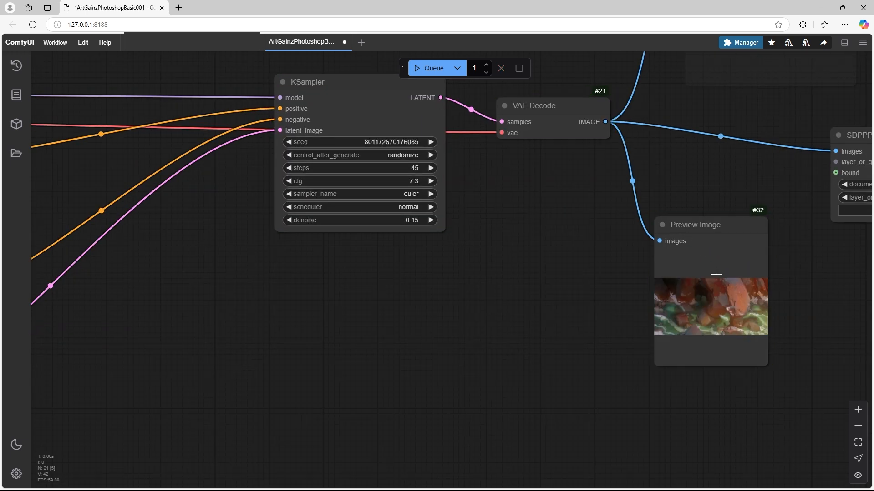
pyautogui.scroll(9, 774, 319)
pyautogui.scroll(-1, 637, 304)
pyautogui.scroll(8, 524, 292)
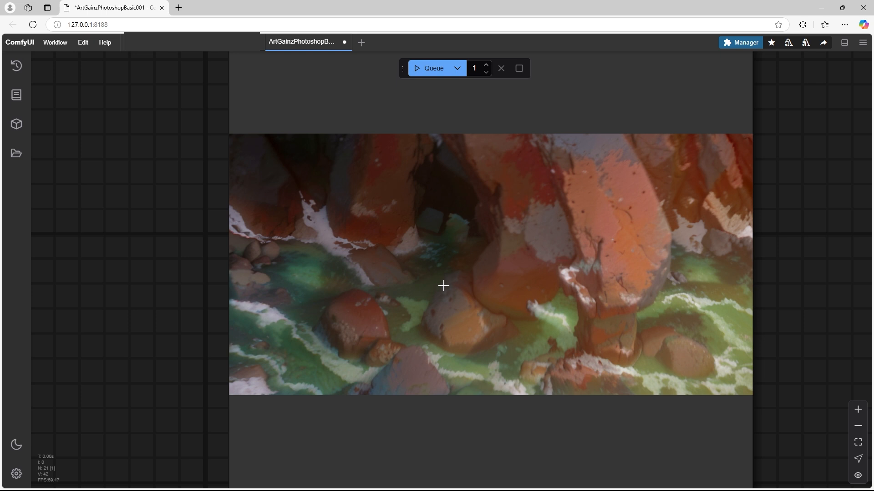
pyautogui.scroll(-7, 243, 221)
pyautogui.scroll(7, 409, 244)
pyautogui.scroll(-8, 444, 250)
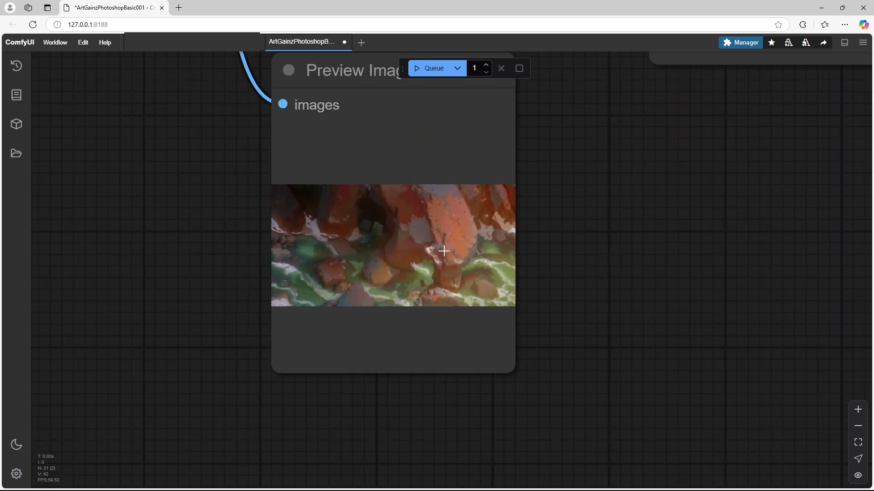
pyautogui.scroll(9, 430, 291)
pyautogui.scroll(-8, 484, 279)
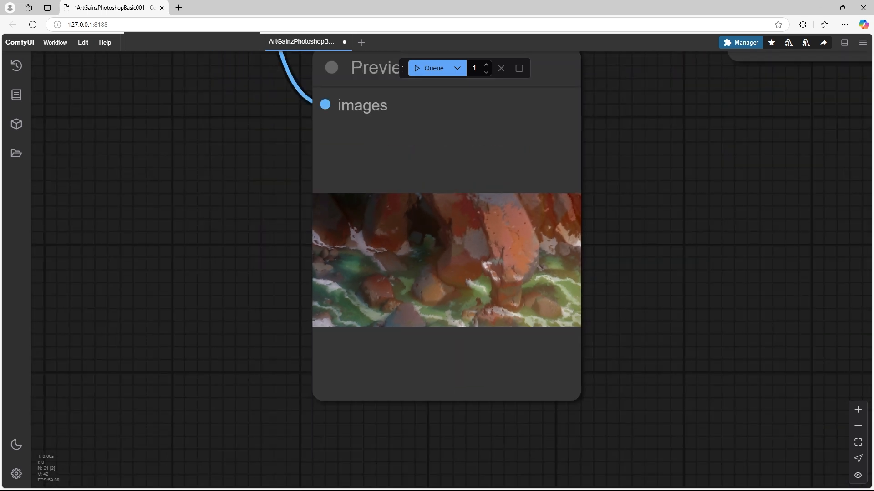
# Switch to Photoshop and compare the SDPPP Images 3 layer with the painted base by repeatedly hiding and showing it
pyautogui.moveTo(556, 477)
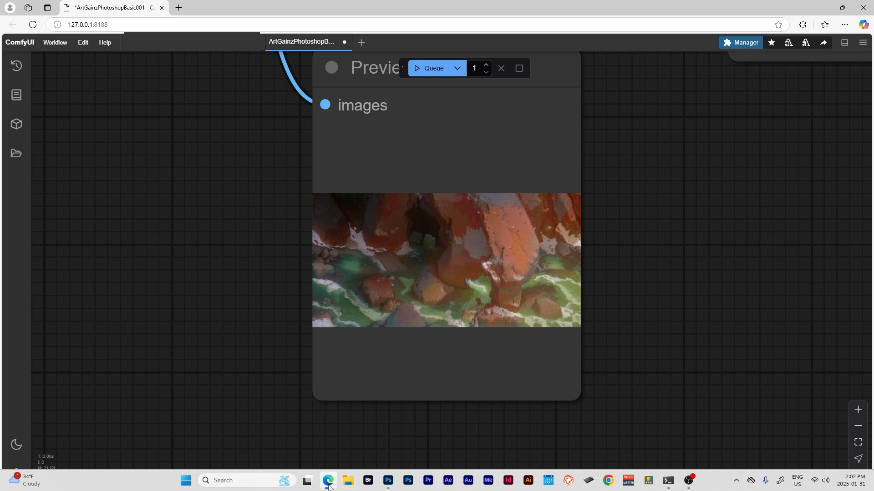
pyautogui.click(388, 480)
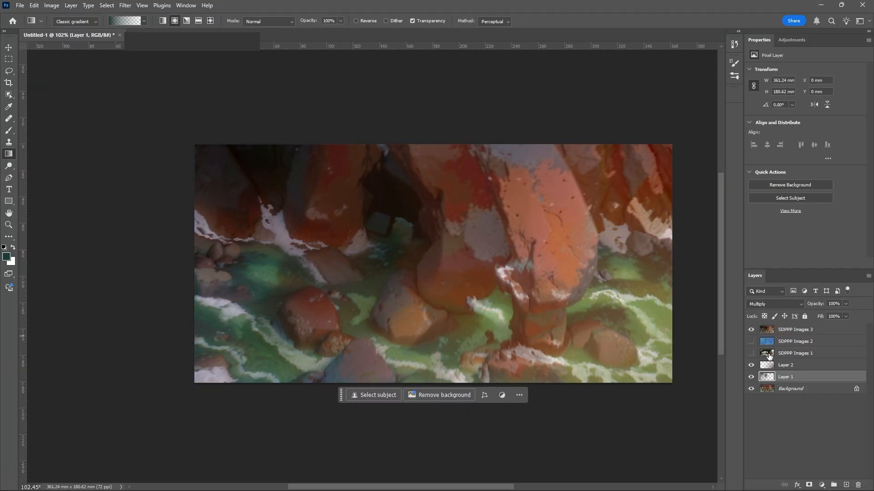
pyautogui.click(751, 330)
pyautogui.click(750, 330)
pyautogui.click(751, 330)
pyautogui.click(750, 329)
pyautogui.click(750, 329)
pyautogui.click(750, 329)
pyautogui.click(751, 329)
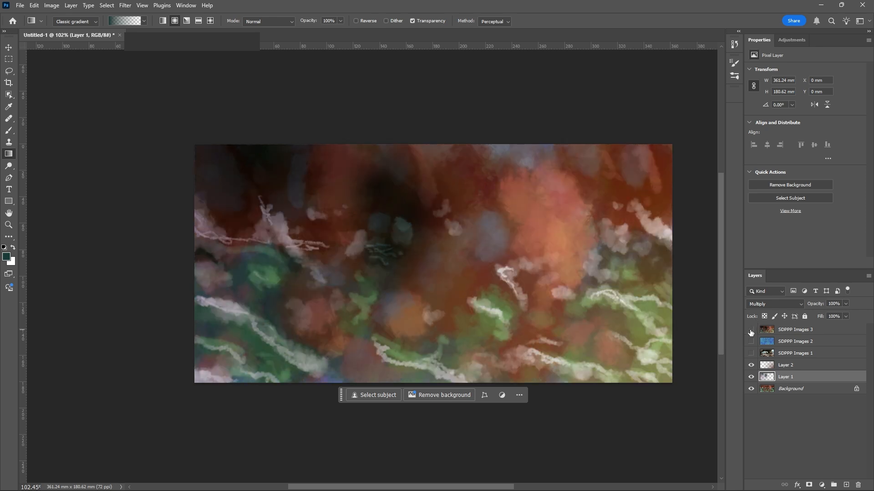
pyautogui.click(751, 331)
pyautogui.click(751, 331)
pyautogui.click(751, 330)
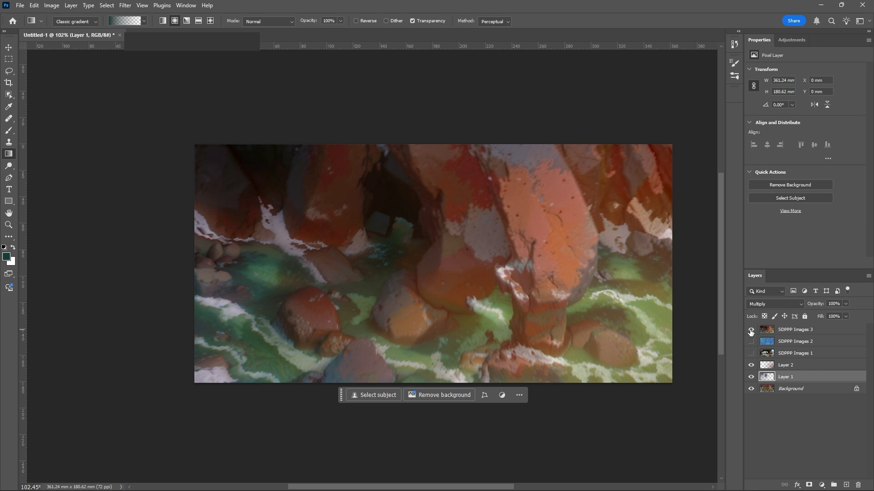
pyautogui.click(751, 330)
pyautogui.click(751, 330)
pyautogui.click(751, 331)
pyautogui.click(751, 330)
pyautogui.click(751, 330)
# Add a layer mask to SDPPP Images 3, blacken it to hide the generated image, and inspect the mask on its own
pyautogui.click(804, 331)
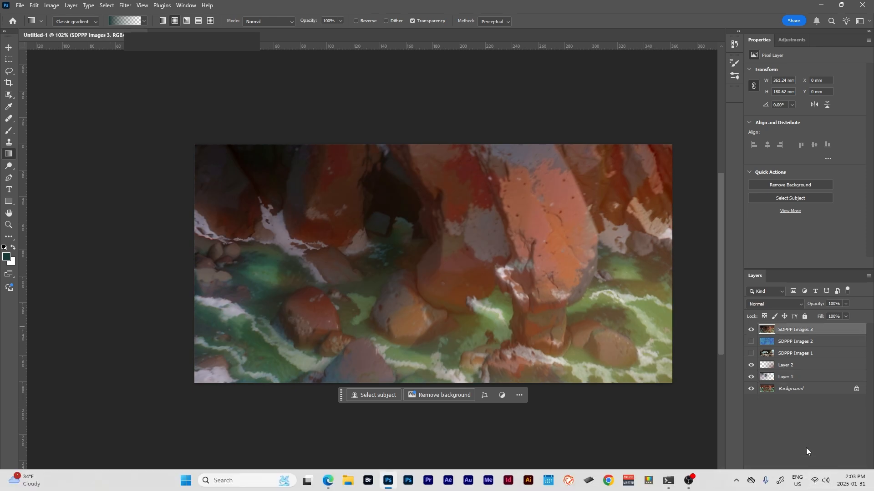
pyautogui.click(808, 485)
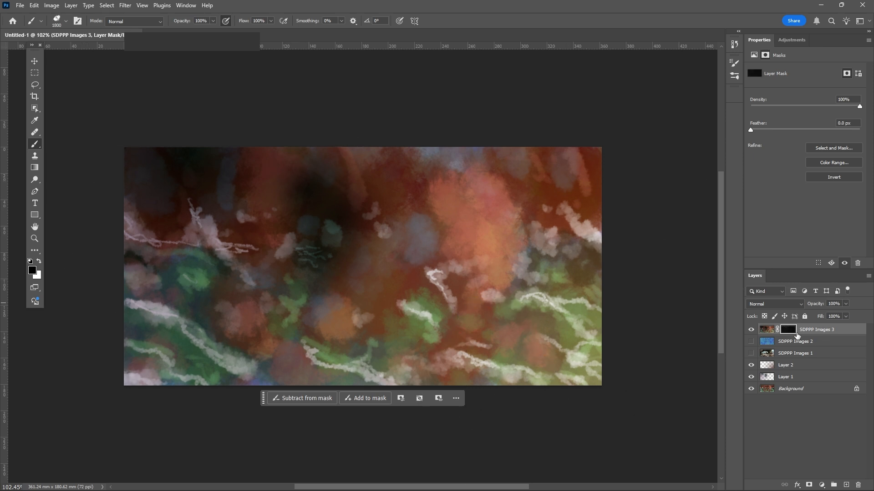
pyautogui.keyDown('alt'); pyautogui.click(794, 334); pyautogui.keyUp('alt')
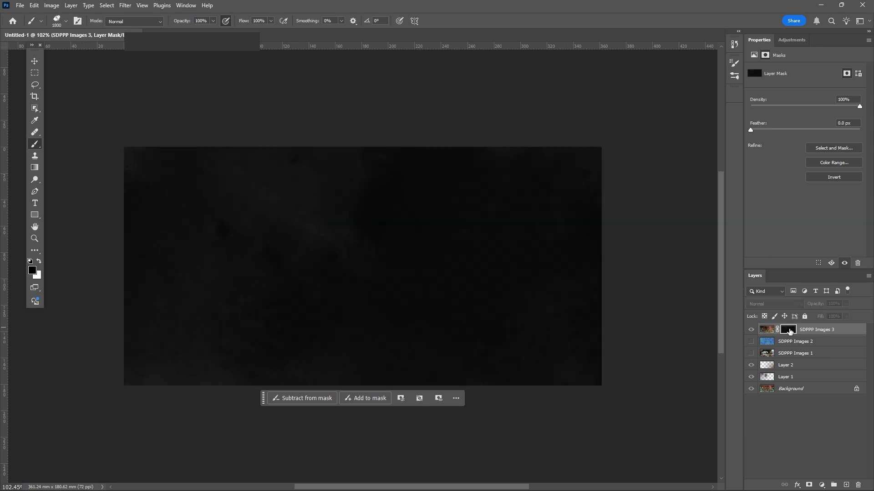
pyautogui.keyDown('alt'); pyautogui.click(789, 334); pyautogui.keyUp('alt')
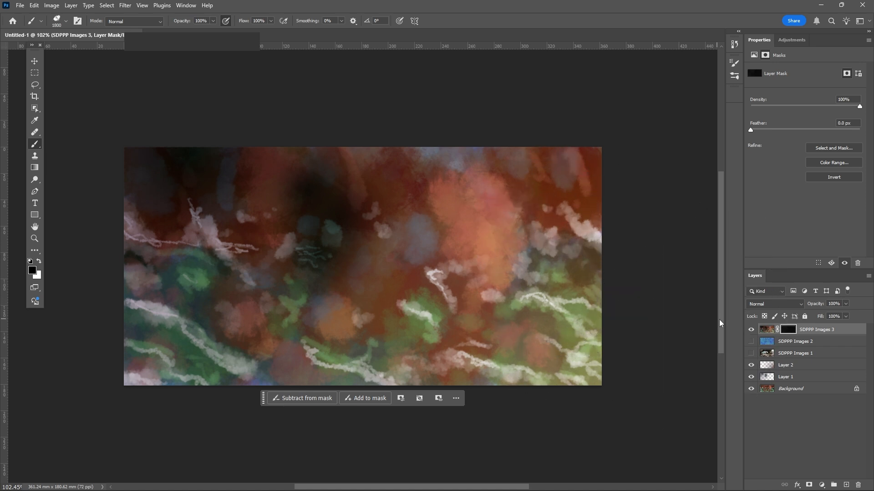
# Paint white on the SDPPP Images 3 mask with a 300 px brush to reveal the large orange rock and the boulders below it
pyautogui.press('x')
pyautogui.press('[')
pyautogui.press('[')
pyautogui.press('[')
pyautogui.press('[')
pyautogui.press('[')
pyautogui.press('[')
pyautogui.press('[')
pyautogui.press('[')
pyautogui.press('[')
pyautogui.press('[')
pyautogui.press('[')
pyautogui.moveTo(488, 250)
pyautogui.mouseDown()
pyautogui.moveTo(455, 202)
pyautogui.moveTo(448, 254)
pyautogui.moveTo(483, 299)
pyautogui.moveTo(496, 343)
pyautogui.moveTo(570, 318)
pyautogui.moveTo(529, 305)
pyautogui.moveTo(592, 346)
pyautogui.moveTo(542, 380)
pyautogui.moveTo(554, 316)
pyautogui.moveTo(582, 317)
pyautogui.mouseUp()
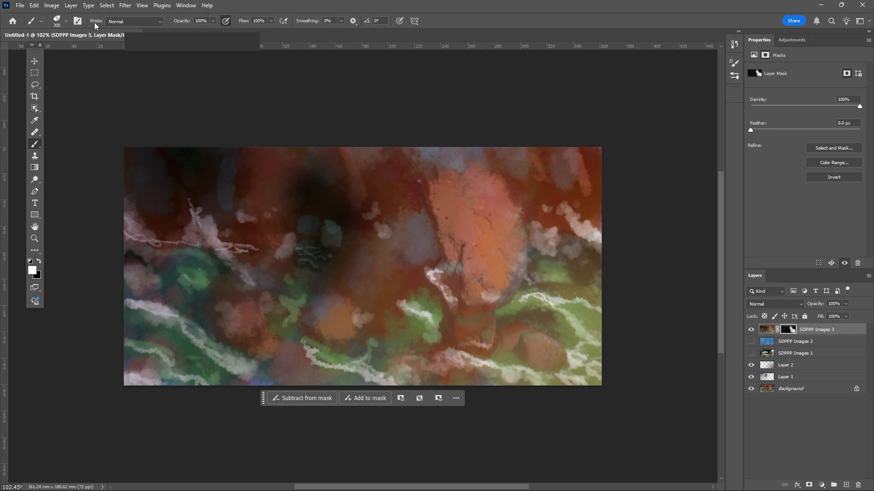
# Choose the Soft Round Pressure Size brush from the General Brushes set
pyautogui.click(57, 20)
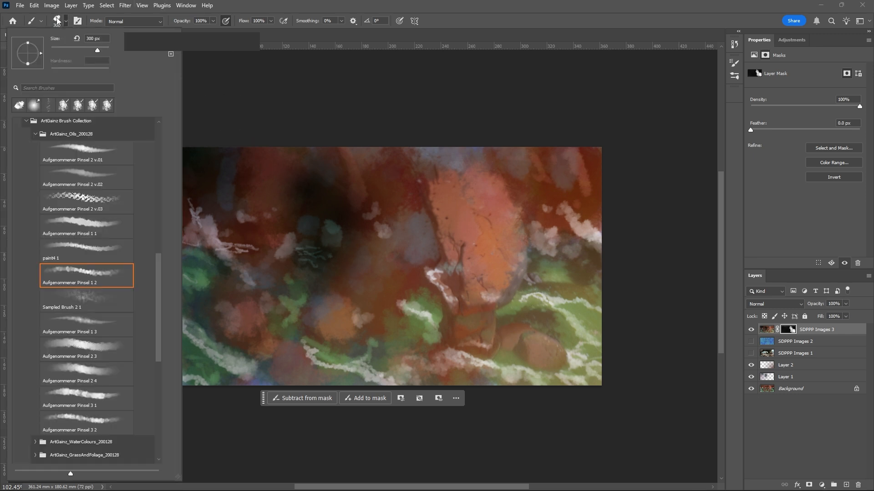
pyautogui.click(155, 135)
pyautogui.scroll(5, 92, 176)
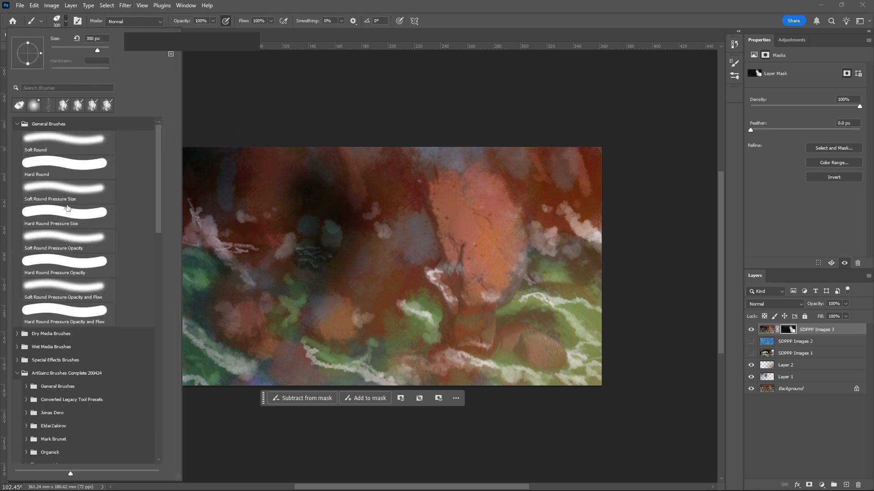
pyautogui.click(67, 191)
pyautogui.click(299, 104)
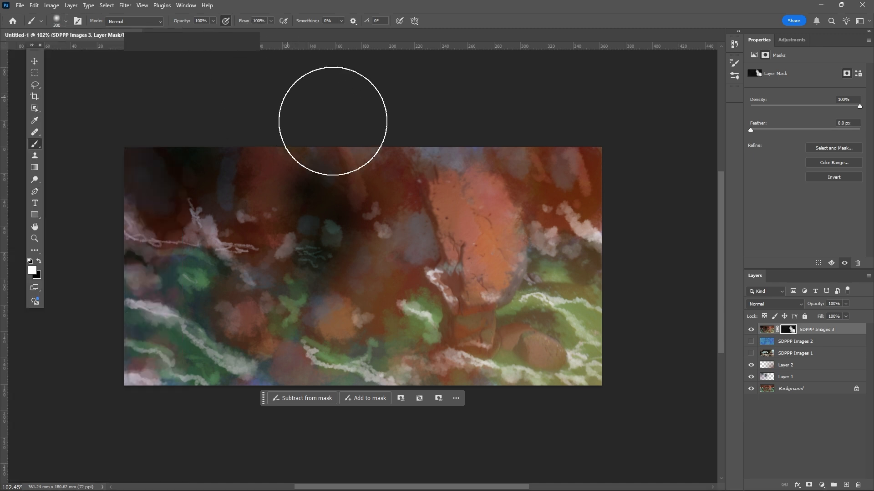
# Paint white on the SDPPP Images 3 mask with an 80 px brush to reveal the central boulder and the round boulder below it
pyautogui.press('[')
pyautogui.press('[')
pyautogui.press('[')
pyautogui.press('[')
pyautogui.press('[')
pyautogui.press('[')
pyautogui.press('[')
pyautogui.press('[')
pyautogui.moveTo(468, 276)
pyautogui.mouseDown()
pyautogui.moveTo(411, 288)
pyautogui.moveTo(348, 272)
pyautogui.moveTo(406, 271)
pyautogui.moveTo(373, 248)
pyautogui.moveTo(377, 323)
pyautogui.moveTo(404, 316)
pyautogui.moveTo(444, 340)
pyautogui.moveTo(396, 366)
pyautogui.mouseUp()
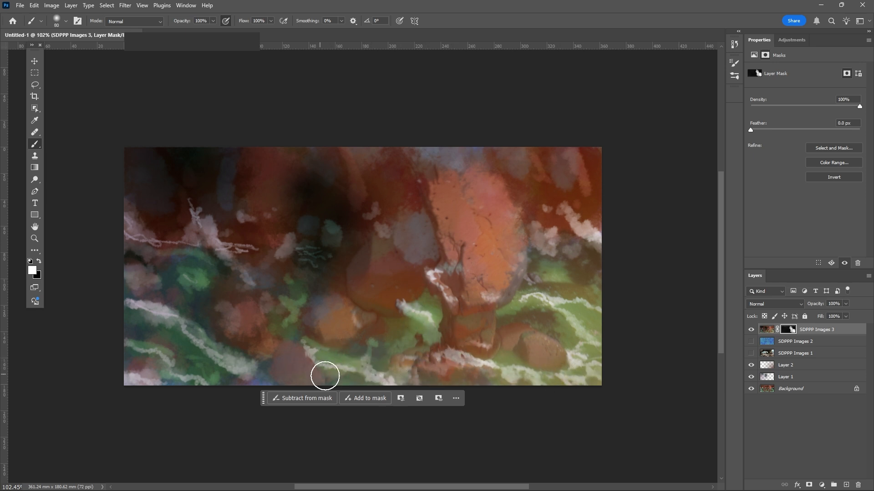
# Reveal the generated cliffs, cave and water across the rest of the image through the mask, and check the mask on its own
pyautogui.moveTo(175, 361)
pyautogui.mouseDown()
pyautogui.moveTo(196, 277)
pyautogui.moveTo(162, 271)
pyautogui.moveTo(152, 233)
pyautogui.moveTo(170, 150)
pyautogui.moveTo(215, 250)
pyautogui.moveTo(273, 156)
pyautogui.moveTo(314, 265)
pyautogui.moveTo(335, 173)
pyautogui.moveTo(438, 222)
pyautogui.moveTo(453, 177)
pyautogui.moveTo(511, 197)
pyautogui.moveTo(624, 172)
pyautogui.moveTo(565, 211)
pyautogui.moveTo(593, 367)
pyautogui.mouseUp()
pyautogui.keyDown('alt'); pyautogui.click(788, 330); pyautogui.keyUp('alt')
pyautogui.keyDown('alt'); pyautogui.click(788, 331); pyautogui.keyUp('alt')
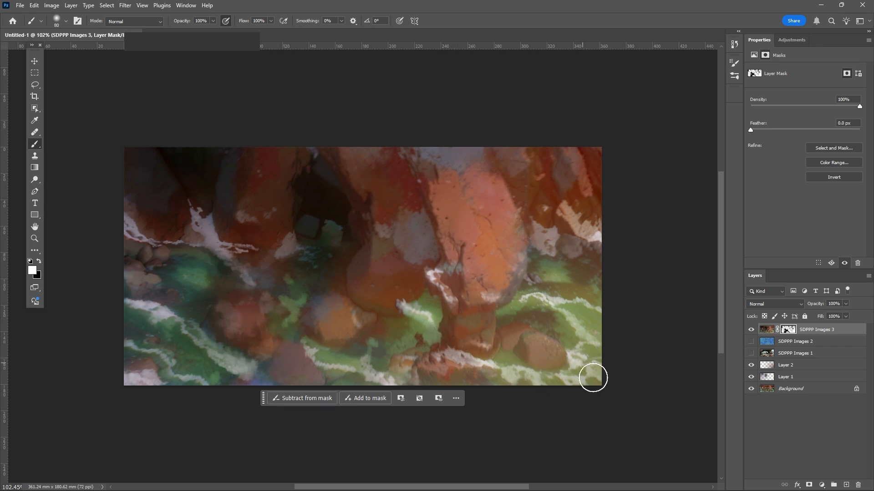
# Paint black on the mask over the lower-right water and the large orange rock, and white over the foam near the left boulders
pyautogui.press('x')
pyautogui.moveTo(528, 387)
pyautogui.mouseDown()
pyautogui.moveTo(619, 374)
pyautogui.moveTo(568, 363)
pyautogui.moveTo(534, 400)
pyautogui.moveTo(509, 350)
pyautogui.moveTo(594, 404)
pyautogui.moveTo(589, 359)
pyautogui.moveTo(568, 368)
pyautogui.moveTo(543, 319)
pyautogui.moveTo(529, 368)
pyautogui.moveTo(574, 334)
pyautogui.mouseUp()
pyautogui.press('x')
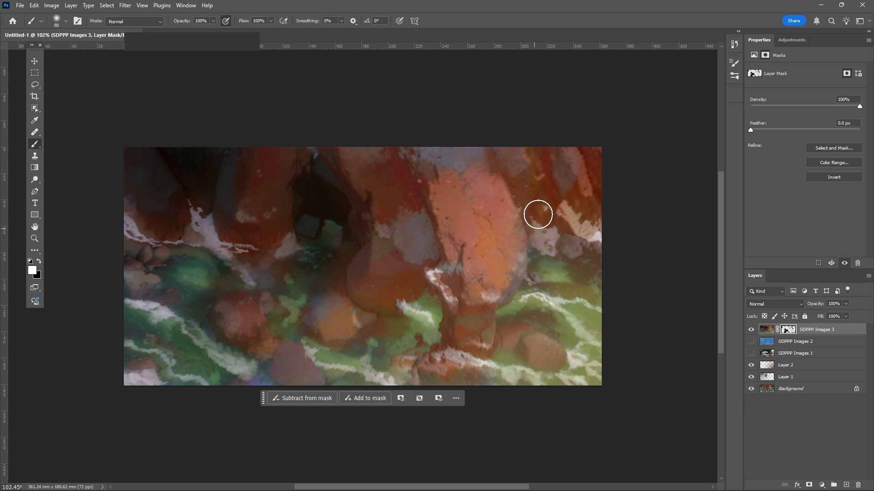
pyautogui.press('x')
pyautogui.moveTo(423, 147)
pyautogui.mouseDown()
pyautogui.moveTo(513, 238)
pyautogui.moveTo(438, 296)
pyautogui.moveTo(479, 271)
pyautogui.moveTo(408, 270)
pyautogui.mouseUp()
pyautogui.press('x')
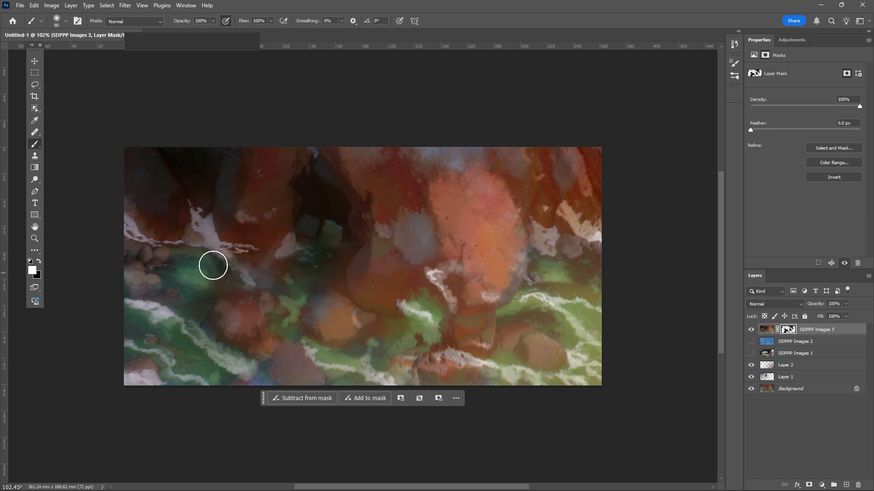
pyautogui.moveTo(253, 262); pyautogui.dragTo(251, 256)
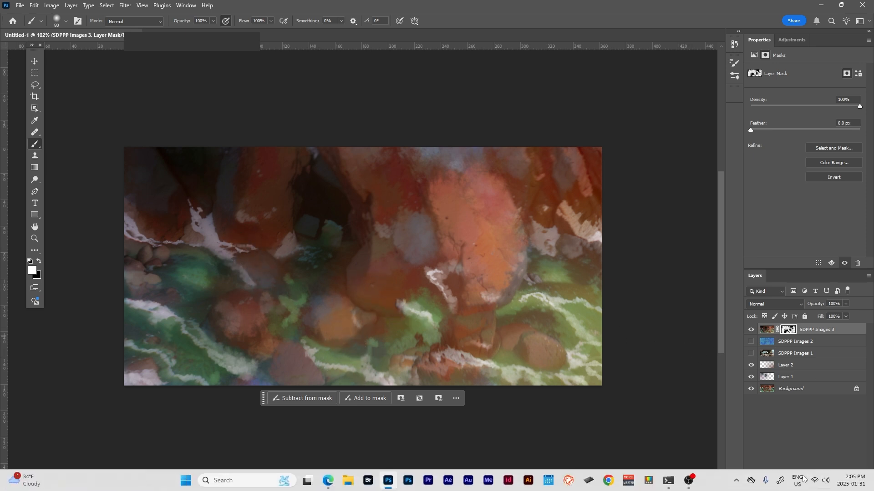
# Create a new layer above SDPPP Images 3 and choose the textured brush from the recent brushes
pyautogui.click(846, 486)
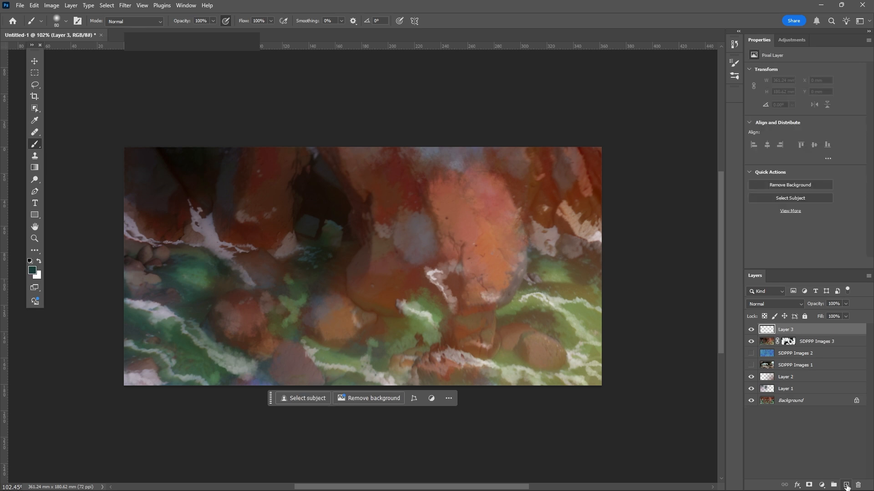
pyautogui.click(59, 23)
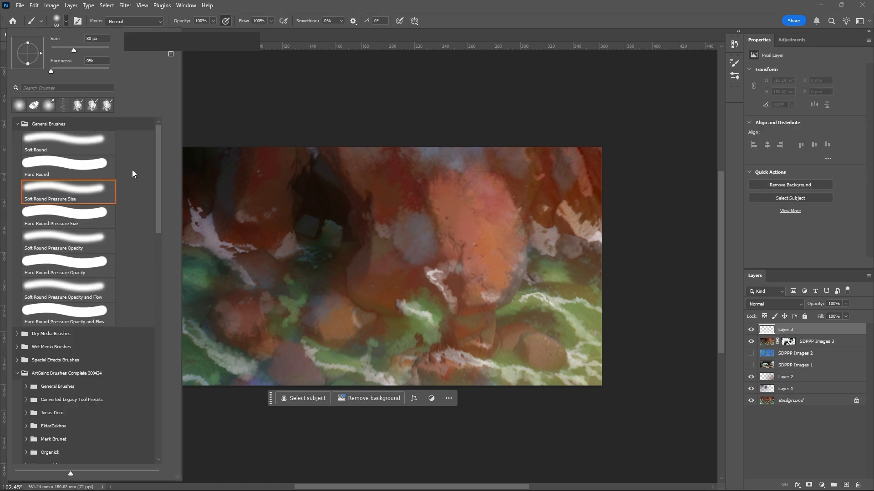
pyautogui.click(20, 105)
pyautogui.click(282, 92)
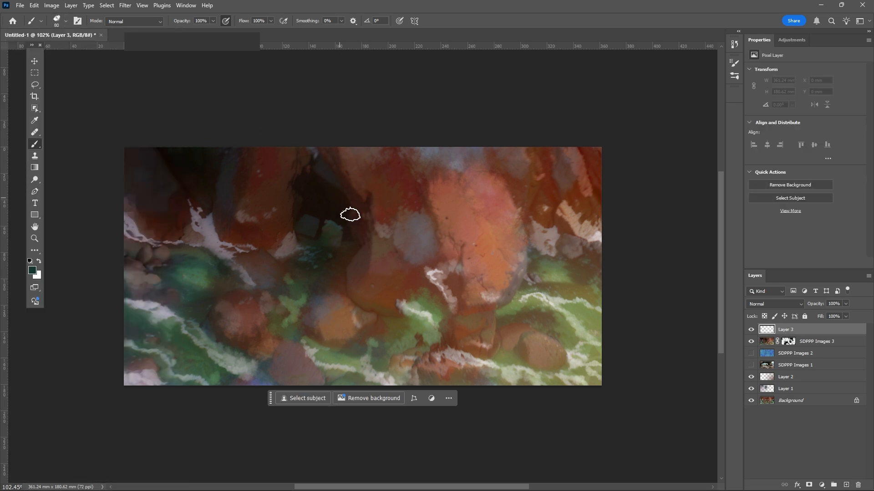
# Sample a brown from the cliff and try a stroke over the large orange rock's upper edge
pyautogui.press('[')
pyautogui.press('[')
pyautogui.press('[')
pyautogui.keyDown('alt'); pyautogui.click(525, 188); pyautogui.keyUp('alt')
pyautogui.moveTo(520, 208)
pyautogui.mouseDown()
pyautogui.moveTo(483, 179)
pyautogui.moveTo(504, 212)
pyautogui.mouseUp()
# Adjust the textured brush's Brightness Jitter in its Color Dynamics settings
pyautogui.click(58, 21)
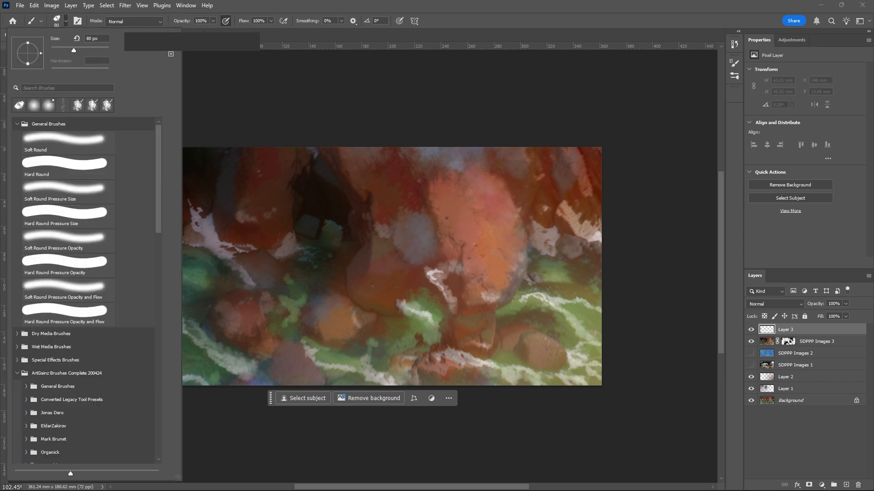
pyautogui.click(733, 45)
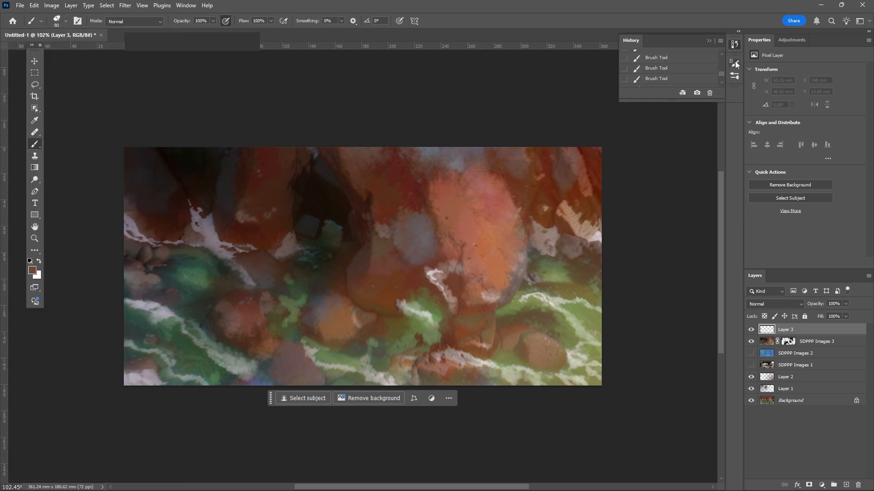
pyautogui.click(735, 49)
pyautogui.click(736, 49)
pyautogui.click(734, 48)
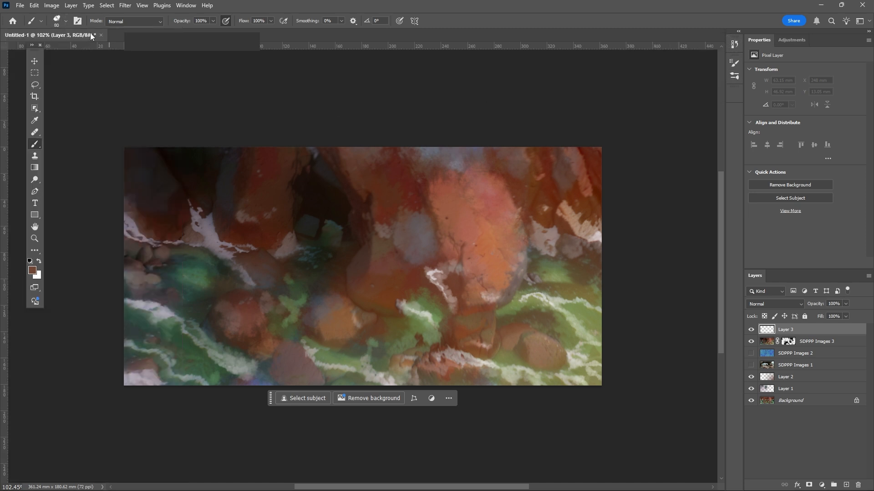
pyautogui.click(64, 21)
pyautogui.click(82, 21)
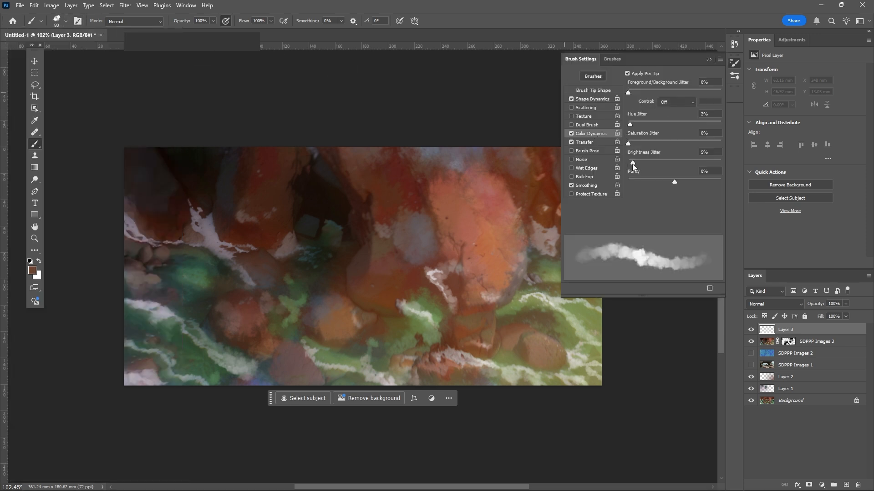
pyautogui.moveTo(632, 165); pyautogui.dragTo(631, 164)
pyautogui.click(735, 62)
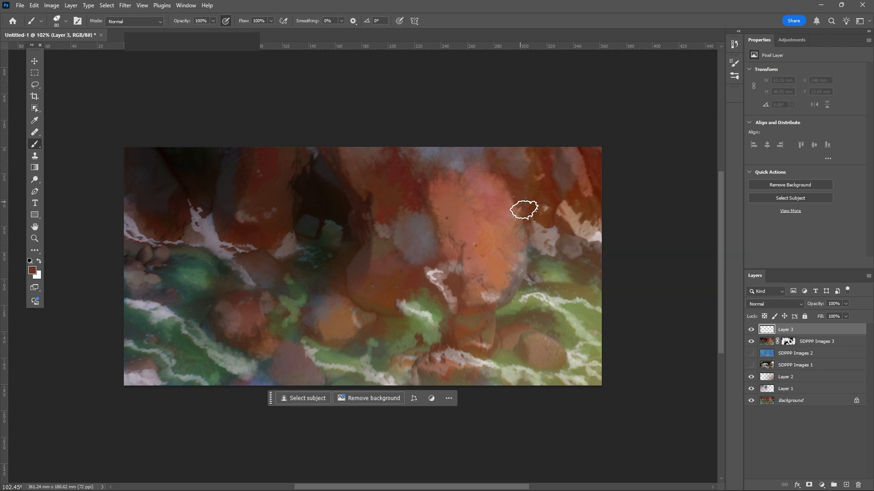
# Cover the large orange rock's top and foot with sampled browns, and paint a sampled pink highlight on the central boulder
pyautogui.moveTo(437, 193)
pyautogui.mouseDown()
pyautogui.moveTo(455, 174)
pyautogui.moveTo(501, 188)
pyautogui.moveTo(447, 186)
pyautogui.moveTo(431, 201)
pyautogui.moveTo(448, 193)
pyautogui.moveTo(446, 185)
pyautogui.moveTo(416, 185)
pyautogui.moveTo(431, 206)
pyautogui.moveTo(526, 208)
pyautogui.moveTo(510, 206)
pyautogui.moveTo(526, 231)
pyautogui.moveTo(493, 216)
pyautogui.mouseUp()
pyautogui.keyDown('alt'); pyautogui.click(453, 285); pyautogui.keyUp('alt')
pyautogui.moveTo(452, 285)
pyautogui.mouseDown()
pyautogui.moveTo(446, 307)
pyautogui.moveTo(438, 271)
pyautogui.moveTo(424, 307)
pyautogui.moveTo(438, 306)
pyautogui.moveTo(427, 320)
pyautogui.moveTo(413, 299)
pyautogui.moveTo(428, 295)
pyautogui.moveTo(435, 308)
pyautogui.moveTo(416, 314)
pyautogui.moveTo(448, 323)
pyautogui.moveTo(450, 305)
pyautogui.moveTo(425, 325)
pyautogui.moveTo(435, 305)
pyautogui.moveTo(408, 320)
pyautogui.mouseUp()
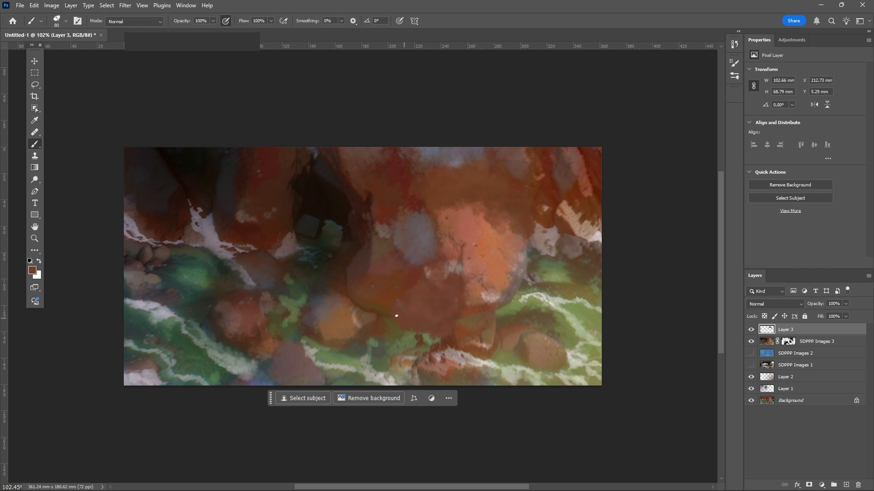
pyautogui.keyDown('alt'); pyautogui.click(465, 227); pyautogui.keyUp('alt')
pyautogui.moveTo(399, 238)
pyautogui.mouseDown()
pyautogui.moveTo(399, 258)
pyautogui.moveTo(393, 244)
pyautogui.moveTo(386, 263)
pyautogui.moveTo(384, 256)
pyautogui.moveTo(409, 258)
pyautogui.moveTo(374, 264)
pyautogui.moveTo(397, 245)
pyautogui.mouseUp()
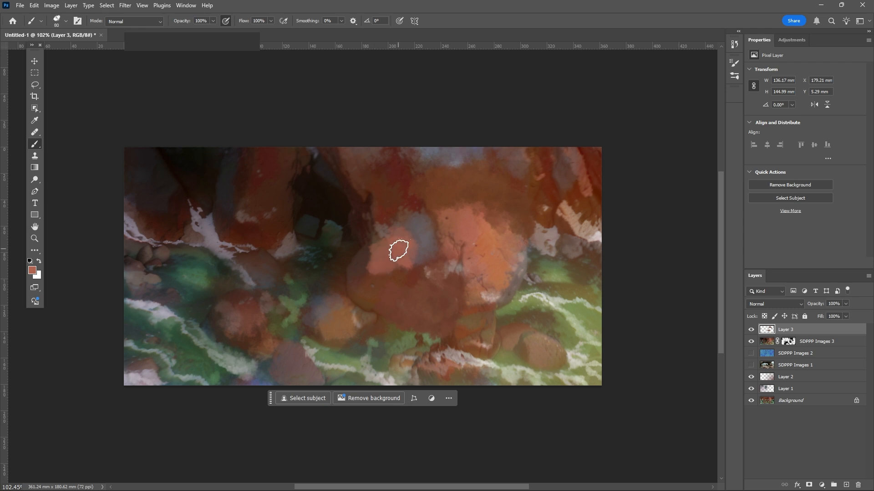
# Paint sampled grey shading along the central boulder's edge and below the large rock, and green water at the boulder's base
pyautogui.keyDown('alt'); pyautogui.click(427, 242); pyautogui.keyUp('alt')
pyautogui.moveTo(362, 262); pyautogui.dragTo(356, 288)
pyautogui.moveTo(454, 286)
pyautogui.mouseDown()
pyautogui.moveTo(436, 327)
pyautogui.moveTo(415, 332)
pyautogui.moveTo(426, 335)
pyautogui.moveTo(413, 331)
pyautogui.moveTo(415, 317)
pyautogui.moveTo(425, 339)
pyautogui.moveTo(391, 309)
pyautogui.moveTo(395, 330)
pyautogui.moveTo(399, 317)
pyautogui.moveTo(412, 345)
pyautogui.mouseUp()
pyautogui.keyDown('alt'); pyautogui.click(407, 340); pyautogui.keyUp('alt')
# Paint the rocks in the cave and the dark water below them with sampled tones and a 20 px brush
pyautogui.keyDown('alt'); pyautogui.click(318, 303); pyautogui.keyUp('alt')
pyautogui.press('[')
pyautogui.press('[')
pyautogui.press('[')
pyautogui.press('[')
pyautogui.press('[')
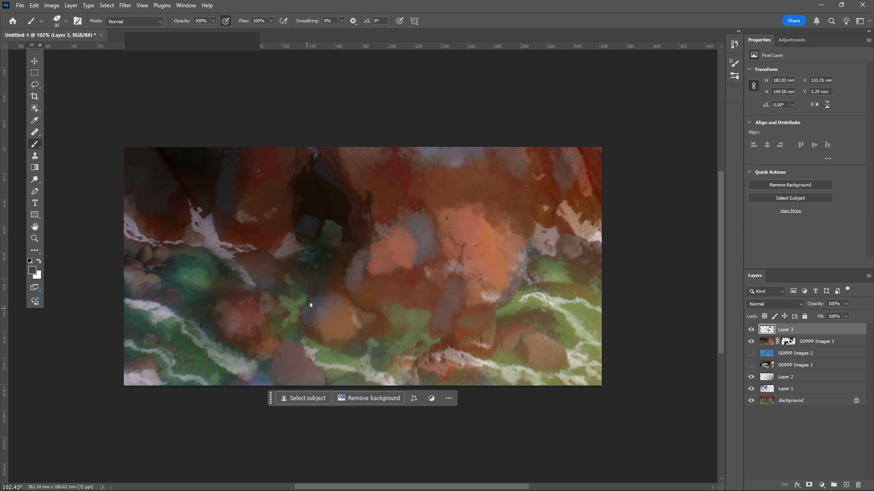
pyautogui.press('alt')
pyautogui.press('[')
pyautogui.press('[')
pyautogui.press('[')
pyautogui.keyDown('alt'); pyautogui.click(320, 276); pyautogui.keyUp('alt')
pyautogui.keyDown('alt'); pyautogui.click(304, 257); pyautogui.keyUp('alt')
pyautogui.press(']')
pyautogui.moveTo(317, 273); pyautogui.dragTo(289, 263)
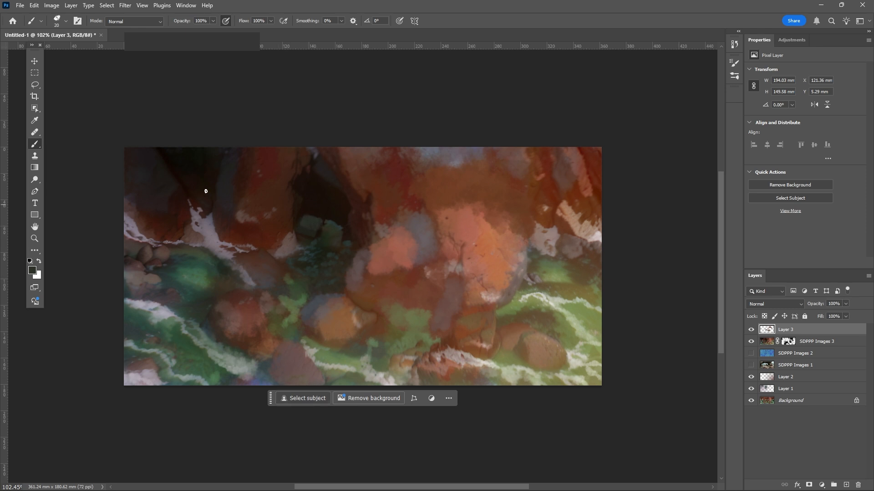
# Draw near-black cracks and branches over the left cliffs and dark outlines around the boulders, reducing the brush to 10 px
pyautogui.keyDown('alt'); pyautogui.click(172, 163); pyautogui.keyUp('alt')
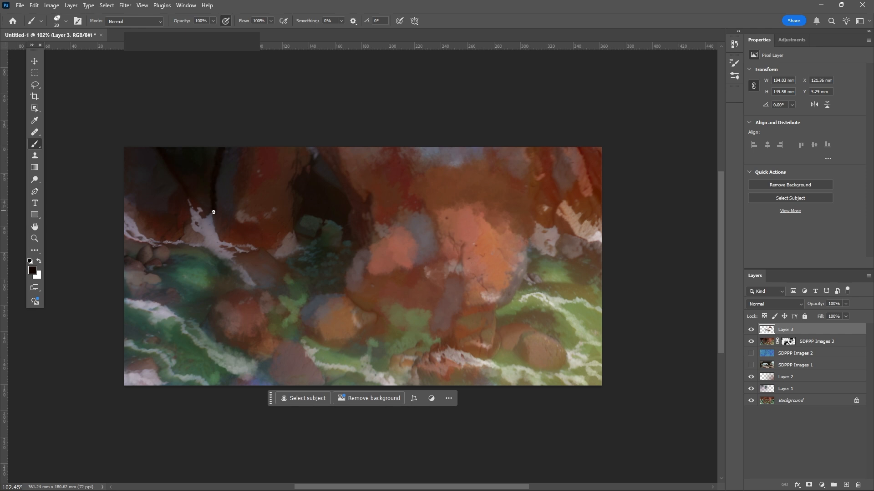
pyautogui.moveTo(211, 225)
pyautogui.mouseDown()
pyautogui.moveTo(234, 247)
pyautogui.moveTo(258, 205)
pyautogui.mouseUp()
pyautogui.press('[')
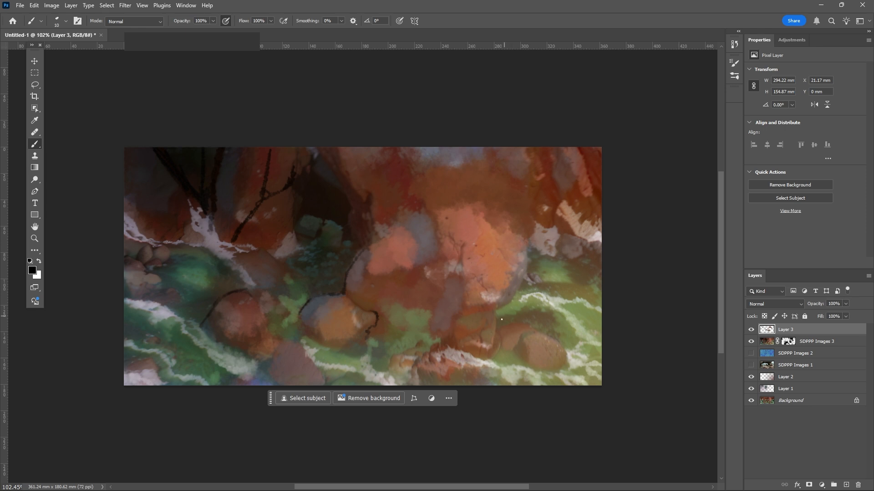
# Define the edges of the block at the foot of the large orange rock with colours sampled around it
pyautogui.keyDown('alt'); pyautogui.click(496, 302); pyautogui.keyUp('alt')
pyautogui.keyDown('alt'); pyautogui.click(495, 291); pyautogui.keyUp('alt')
pyautogui.keyDown('alt'); pyautogui.click(486, 283); pyautogui.keyUp('alt')
pyautogui.keyDown('alt'); pyautogui.click(493, 304); pyautogui.keyUp('alt')
pyautogui.keyDown('alt'); pyautogui.click(479, 286); pyautogui.keyUp('alt')
pyautogui.keyDown('alt'); pyautogui.click(469, 288); pyautogui.keyUp('alt')
pyautogui.keyDown('alt'); pyautogui.click(485, 287); pyautogui.keyUp('alt')
pyautogui.keyDown('alt'); pyautogui.click(514, 302); pyautogui.keyUp('alt')
pyautogui.keyDown('alt'); pyautogui.click(510, 296); pyautogui.keyUp('alt')
# Repaint the upper face of the large rock with sampled orange, undoing the first stroke and enlarging the brush
pyautogui.keyDown('alt'); pyautogui.click(506, 231); pyautogui.keyUp('alt')
pyautogui.moveTo(493, 226)
pyautogui.mouseDown()
pyautogui.moveTo(503, 236)
pyautogui.moveTo(512, 223)
pyautogui.moveTo(491, 222)
pyautogui.moveTo(504, 217)
pyautogui.mouseUp()
pyautogui.hotkey('ctrl', 'z')
pyautogui.press(']')
pyautogui.press(']')
pyautogui.keyDown('alt'); pyautogui.click(498, 231); pyautogui.keyUp('alt')
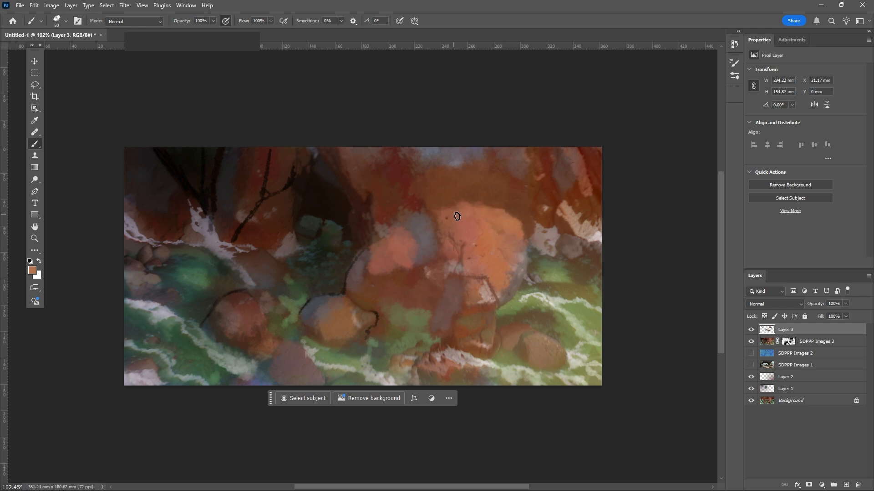
# Refine the large rock's upper edge with sampled brown and orange tones, and undo the last stroke
pyautogui.keyDown('alt'); pyautogui.click(522, 218); pyautogui.keyUp('alt')
pyautogui.press('[')
pyautogui.press('[')
pyautogui.press(']')
pyautogui.press(']')
pyautogui.press(']')
pyautogui.keyDown('alt'); pyautogui.click(503, 233); pyautogui.keyUp('alt')
pyautogui.hotkey('ctrl', 'z')
# Paint the small boulder in the lower-right water with orange sampled from the large rock
pyautogui.keyDown('alt'); pyautogui.click(557, 351); pyautogui.keyUp('alt')
pyautogui.keyDown('alt'); pyautogui.click(492, 253); pyautogui.keyUp('alt')
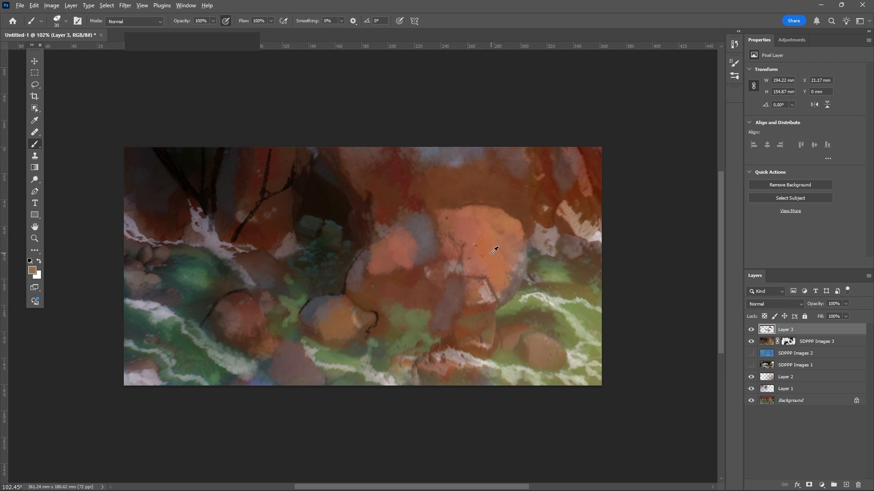
pyautogui.moveTo(552, 345)
pyautogui.mouseDown()
pyautogui.moveTo(532, 347)
pyautogui.moveTo(560, 352)
pyautogui.moveTo(535, 358)
pyautogui.moveTo(557, 361)
pyautogui.moveTo(533, 339)
pyautogui.moveTo(560, 350)
pyautogui.mouseUp()
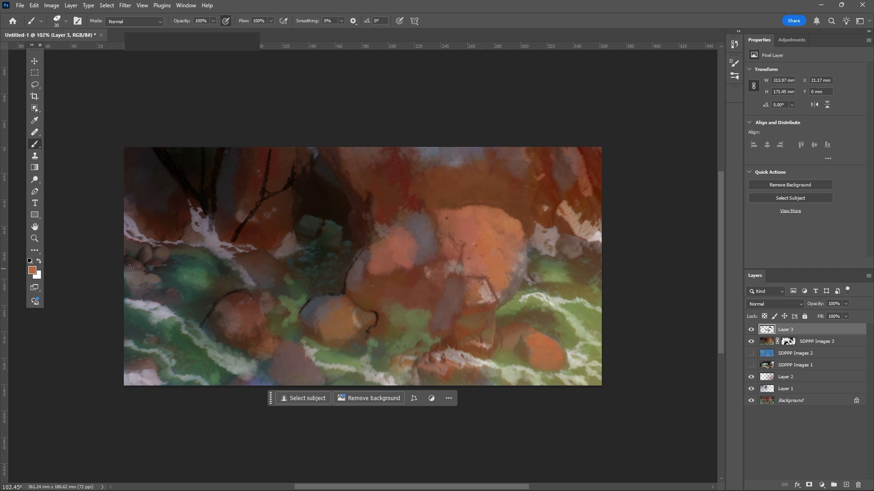
# Set the foreground colour to #e78b5e and highlight the small boulders below the large rock, undoing the last stroke
pyautogui.click(32, 270)
pyautogui.click(400, 254)
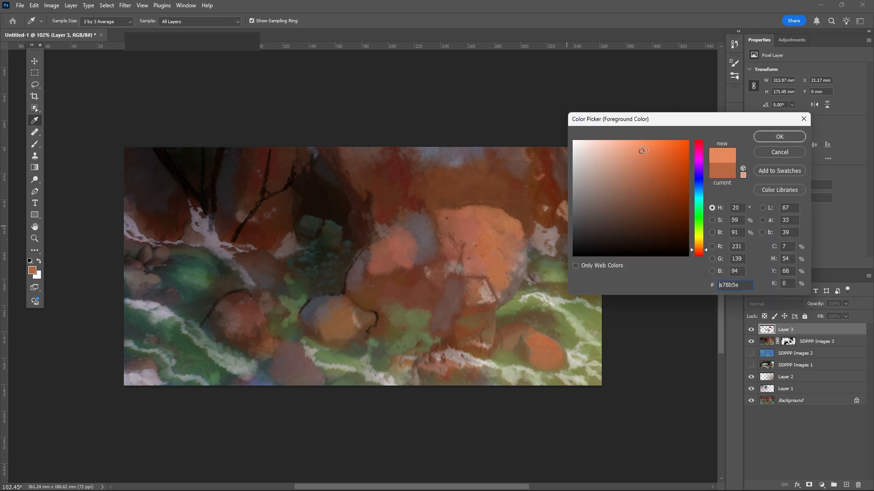
pyautogui.click(779, 136)
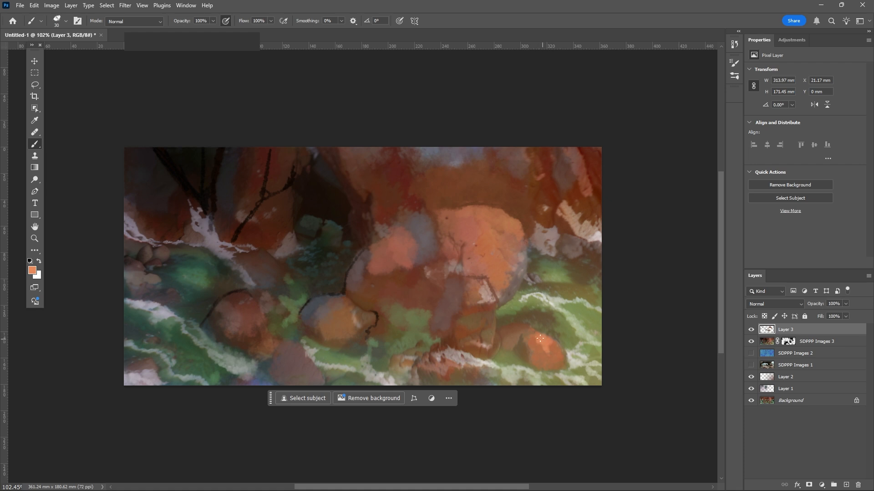
pyautogui.moveTo(532, 336)
pyautogui.mouseDown()
pyautogui.moveTo(540, 346)
pyautogui.moveTo(512, 326)
pyautogui.moveTo(507, 333)
pyautogui.mouseUp()
pyautogui.moveTo(483, 333)
pyautogui.mouseDown()
pyautogui.moveTo(460, 334)
pyautogui.moveTo(474, 346)
pyautogui.moveTo(470, 327)
pyautogui.moveTo(486, 306)
pyautogui.mouseUp()
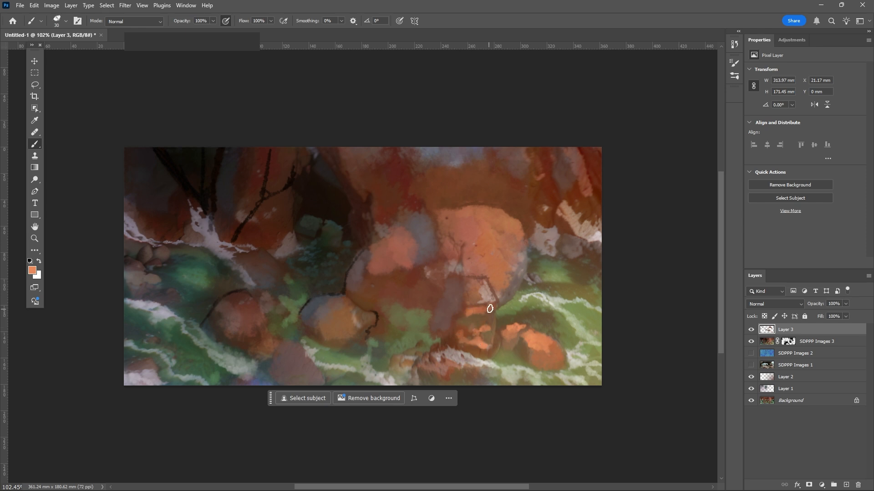
pyautogui.hotkey('ctrl', 'z')
# Paint orange highlights on the cliffs above the large rock and beside the cave with a 70 px brush
pyautogui.press(']')
pyautogui.press(']')
pyautogui.press(']')
pyautogui.moveTo(480, 167)
pyautogui.mouseDown()
pyautogui.moveTo(486, 171)
pyautogui.moveTo(476, 180)
pyautogui.moveTo(464, 176)
pyautogui.mouseUp()
pyautogui.moveTo(379, 153)
pyautogui.mouseDown()
pyautogui.moveTo(382, 178)
pyautogui.moveTo(360, 147)
pyautogui.moveTo(379, 186)
pyautogui.mouseUp()
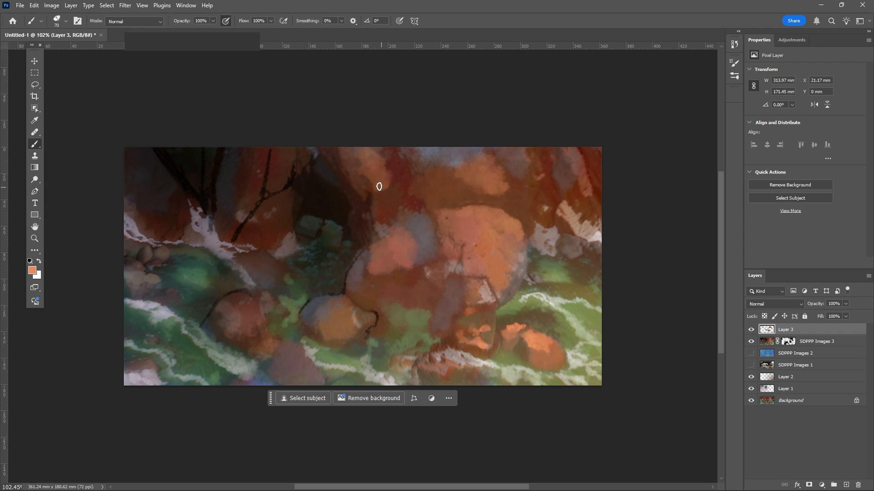
# Add orange highlights to the left cliffs, the boulder at the waterline and the left boulder in the stream
pyautogui.moveTo(277, 152); pyautogui.dragTo(275, 179)
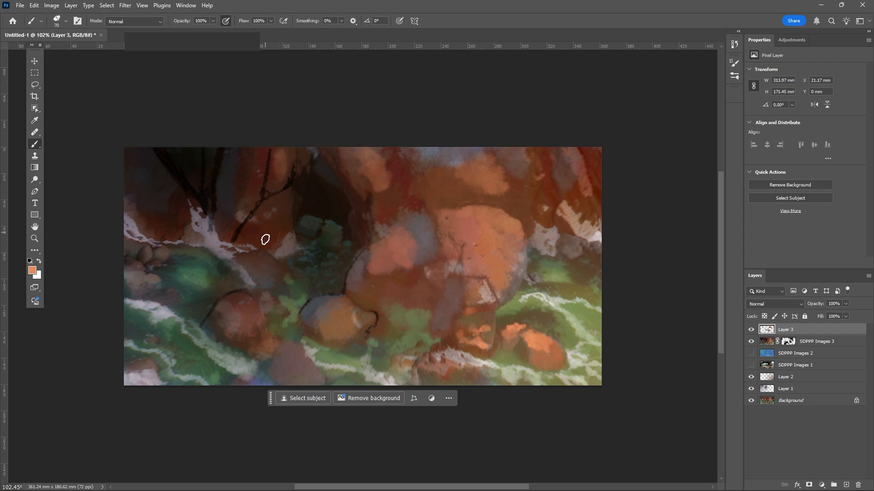
pyautogui.moveTo(160, 203)
pyautogui.mouseDown()
pyautogui.moveTo(180, 204)
pyautogui.moveTo(163, 228)
pyautogui.mouseUp()
pyautogui.moveTo(244, 304)
pyautogui.mouseDown()
pyautogui.moveTo(252, 314)
pyautogui.moveTo(234, 302)
pyautogui.moveTo(247, 310)
pyautogui.mouseUp()
pyautogui.click(258, 258)
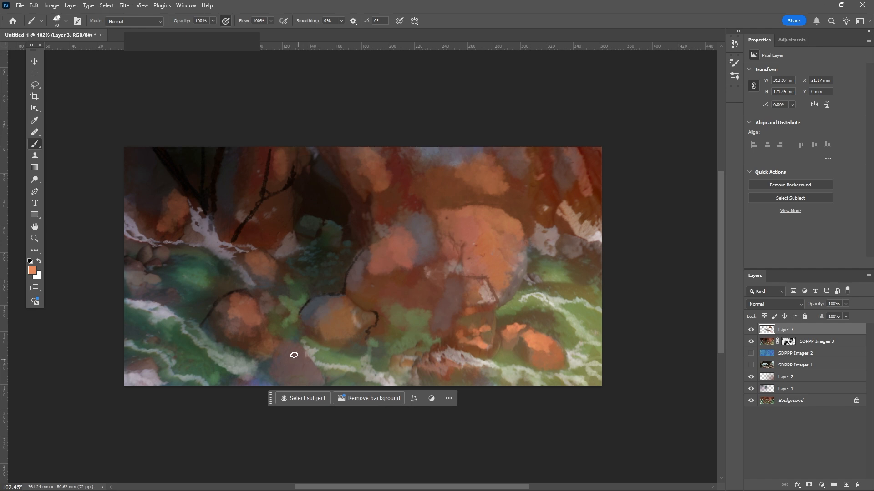
# Highlight the round boulder in the stream and the rocks along the lower edge in orange, reducing the brush to 35 px
pyautogui.press('[')
pyautogui.press('[')
pyautogui.press('[')
pyautogui.press('[')
pyautogui.press('[')
pyautogui.press('[')
pyautogui.press('[')
pyautogui.press('[')
pyautogui.press('[')
pyautogui.press('[')
pyautogui.press('[')
pyautogui.press('[')
pyautogui.press(']')
pyautogui.press(']')
pyautogui.press(']')
pyautogui.press(']')
pyautogui.moveTo(346, 311)
pyautogui.mouseDown()
pyautogui.moveTo(344, 332)
pyautogui.moveTo(327, 331)
pyautogui.mouseUp()
pyautogui.press('[')
pyautogui.press('[')
pyautogui.press('[')
pyautogui.press('[')
pyautogui.press('[')
pyautogui.press('[')
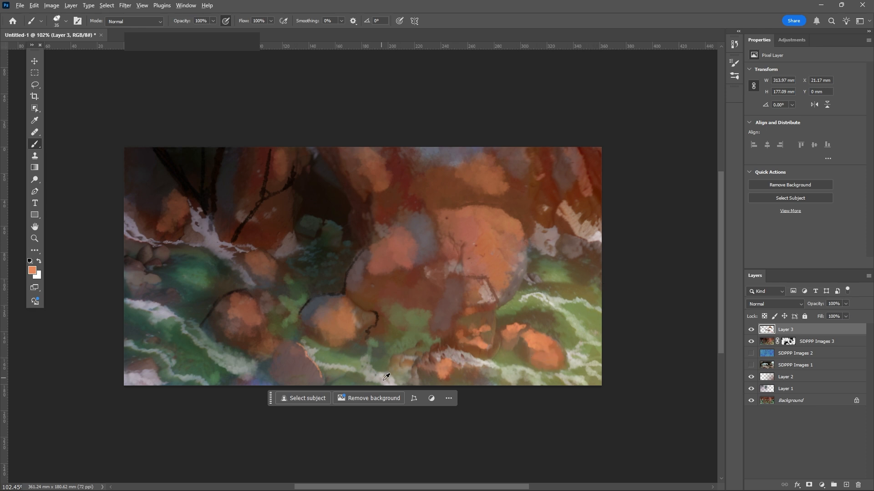
# Paint white foam lines on the green water below the central boulder with a 10 px brush
pyautogui.press('d')
pyautogui.press('x')
pyautogui.press('[')
pyautogui.press('[')
pyautogui.press('[')
pyautogui.press('[')
pyautogui.press('[')
pyautogui.moveTo(431, 341)
pyautogui.mouseDown()
pyautogui.moveTo(392, 314)
pyautogui.moveTo(430, 311)
pyautogui.moveTo(409, 319)
pyautogui.moveTo(394, 342)
pyautogui.moveTo(384, 326)
pyautogui.moveTo(386, 335)
pyautogui.moveTo(371, 330)
pyautogui.moveTo(388, 320)
pyautogui.mouseUp()
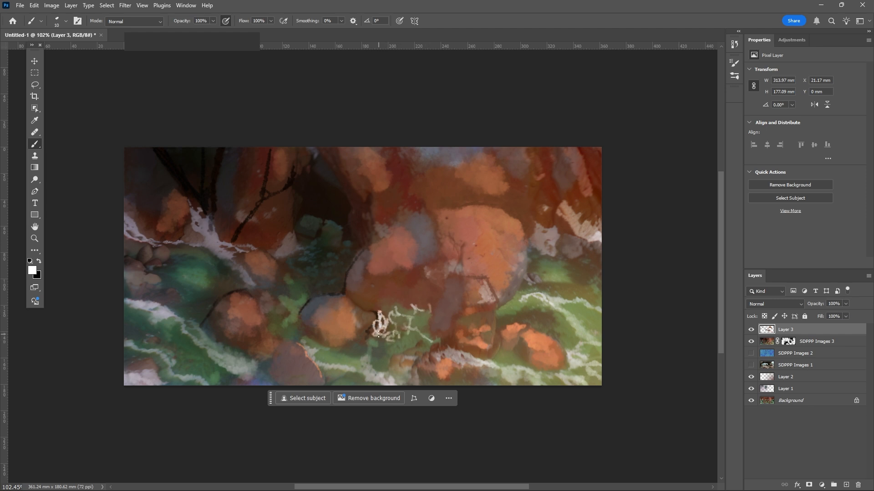
# Add white foam lines beside the round boulder and across the green water on the left
pyautogui.moveTo(319, 348)
pyautogui.mouseDown()
pyautogui.moveTo(284, 325)
pyautogui.moveTo(280, 299)
pyautogui.moveTo(300, 299)
pyautogui.moveTo(307, 279)
pyautogui.mouseUp()
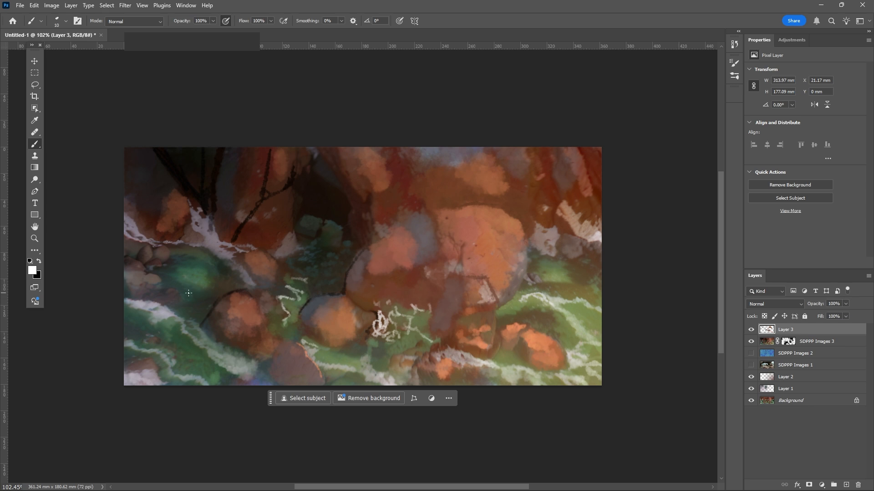
pyautogui.moveTo(204, 296)
pyautogui.mouseDown()
pyautogui.moveTo(169, 283)
pyautogui.moveTo(178, 273)
pyautogui.moveTo(225, 269)
pyautogui.mouseUp()
pyautogui.keyDown('alt'); pyautogui.click(244, 271); pyautogui.keyUp('alt')
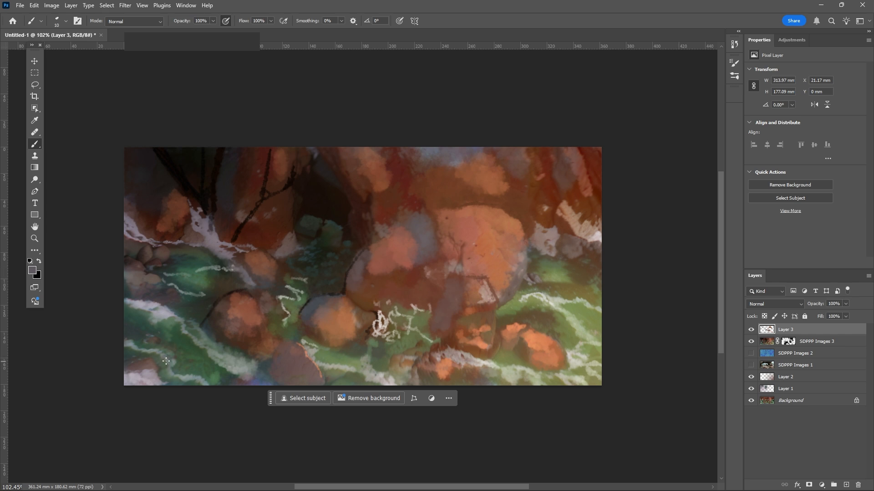
# Cover the cliff area along the central boulder's upper edge with sampled red-brown, refining the edge with a 10 px brush
pyautogui.keyDown('alt'); pyautogui.click(451, 204); pyautogui.keyUp('alt')
pyautogui.keyDown('alt'); pyautogui.click(403, 209); pyautogui.keyUp('alt')
pyautogui.press(']')
pyautogui.moveTo(411, 214)
pyautogui.mouseDown()
pyautogui.moveTo(382, 225)
pyautogui.moveTo(407, 211)
pyautogui.mouseUp()
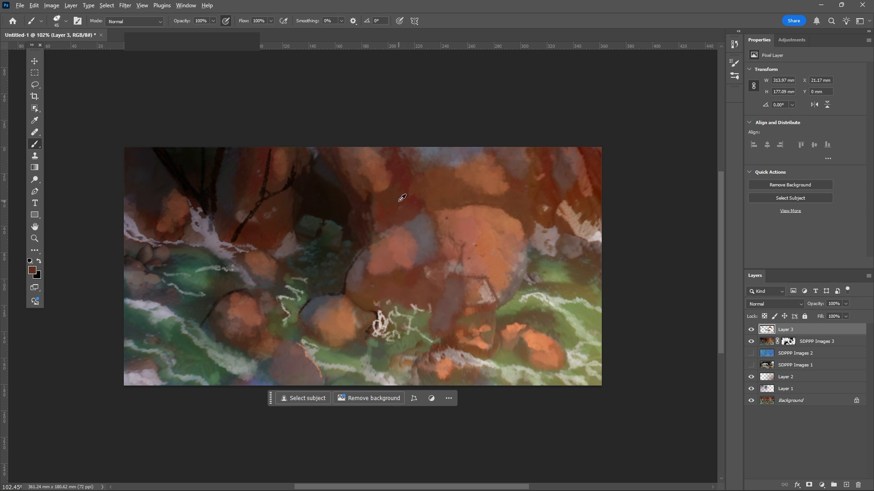
pyautogui.press('[')
pyautogui.press('[')
pyautogui.press('[')
pyautogui.press('[')
pyautogui.press('[')
pyautogui.moveTo(395, 228); pyautogui.dragTo(415, 220)
# Paint foam lines on the green water right of the large rock with a sampled pale green
pyautogui.keyDown('alt'); pyautogui.click(301, 297); pyautogui.keyUp('alt')
pyautogui.keyDown('alt'); pyautogui.click(333, 279); pyautogui.keyUp('alt')
pyautogui.keyDown('alt'); pyautogui.click(561, 278); pyautogui.keyUp('alt')
pyautogui.keyDown('alt'); pyautogui.click(546, 298); pyautogui.keyUp('alt')
pyautogui.moveTo(559, 274); pyautogui.dragTo(586, 273)
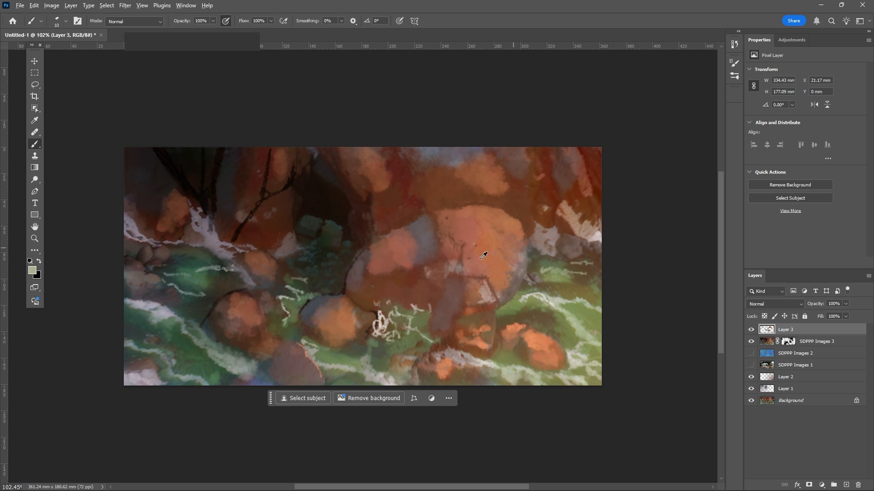
# Sample the cave's dark brown and paint a dark rock in the foam at the shore's far right edge
pyautogui.keyDown('alt'); pyautogui.click(341, 208); pyautogui.keyUp('alt')
pyautogui.press(']')
pyautogui.press(']')
pyautogui.press(']')
pyautogui.press(']')
pyautogui.press(']')
pyautogui.press(']')
pyautogui.press(']')
pyautogui.press(']')
pyautogui.press(']')
pyautogui.press(']')
pyautogui.press(']')
pyautogui.moveTo(585, 244)
pyautogui.mouseDown()
pyautogui.moveTo(565, 242)
pyautogui.moveTo(597, 247)
pyautogui.mouseUp()
# Define the dark rock's edge with a 15 px brush and add a small dark stone above the foam beside it
pyautogui.press('[')
pyautogui.press('[')
pyautogui.press('[')
pyautogui.press('[')
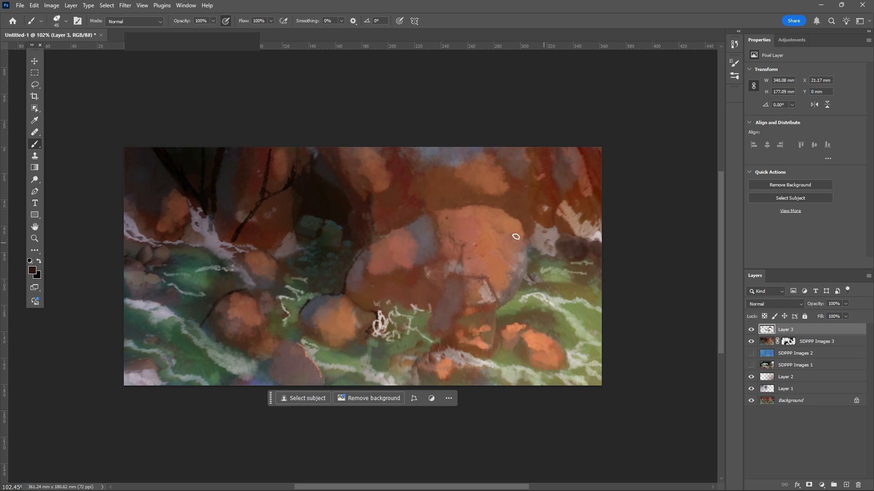
pyautogui.press('[')
pyautogui.press('[')
pyautogui.press('[')
pyautogui.moveTo(558, 247); pyautogui.dragTo(563, 242)
pyautogui.moveTo(537, 217); pyautogui.dragTo(549, 224)
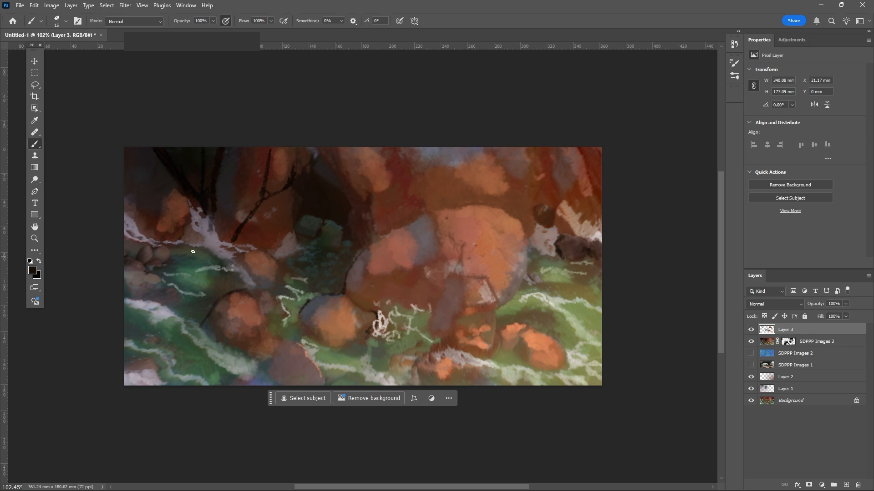
# Darken the pebbles along the far left bank and sample a red-brown from the left boulder for a 20 px brush
pyautogui.press(']')
pyautogui.press(']')
pyautogui.press(']')
pyautogui.press(']')
pyautogui.press(']')
pyautogui.moveTo(143, 259)
pyautogui.mouseDown()
pyautogui.moveTo(151, 281)
pyautogui.moveTo(149, 250)
pyautogui.mouseUp()
pyautogui.keyDown('alt'); pyautogui.click(160, 308); pyautogui.keyUp('alt')
pyautogui.hotkey('ctrl', 'z')
pyautogui.keyDown('alt'); pyautogui.click(258, 302); pyautogui.keyUp('alt')
pyautogui.press('[')
pyautogui.press('[')
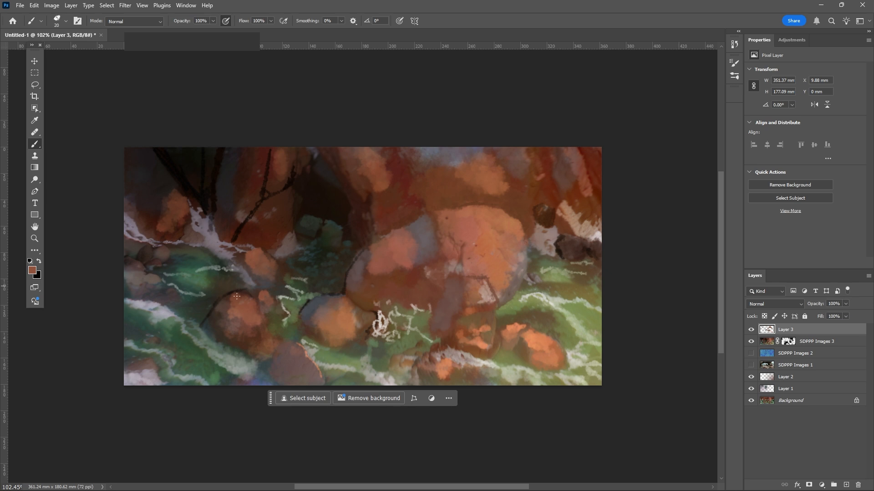
# Darken the crevice along the central boulder's upper-left edge with a dark brown sampled from the cliff
pyautogui.keyDown('alt'); pyautogui.click(367, 232); pyautogui.keyUp('alt')
pyautogui.press(']')
pyautogui.press(']')
pyautogui.press(']')
pyautogui.press(']')
pyautogui.press(']')
pyautogui.press(']')
pyautogui.press(']')
pyautogui.press(']')
pyautogui.press(']')
pyautogui.press('[')
pyautogui.press('[')
pyautogui.press('[')
pyautogui.press('[')
pyautogui.press('[')
pyautogui.press('[')
pyautogui.press('[')
pyautogui.press('[')
pyautogui.press('[')
pyautogui.press('[')
pyautogui.press('[')
pyautogui.press('[')
pyautogui.press('[')
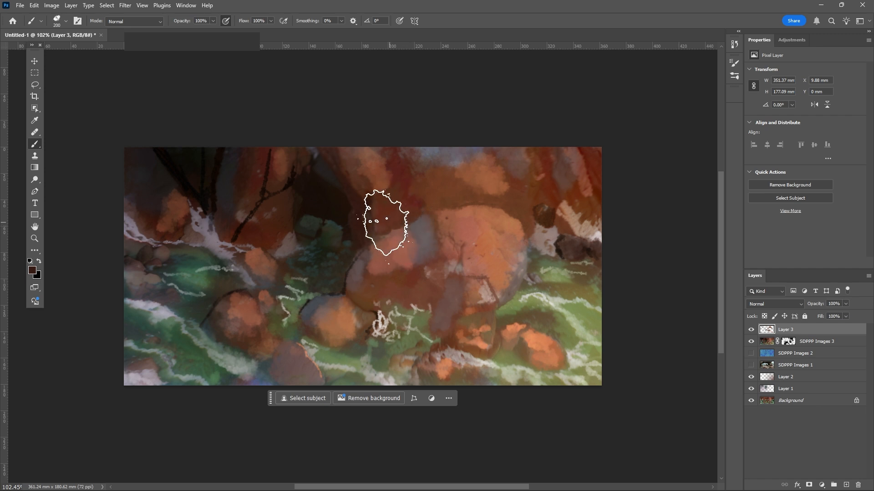
pyautogui.moveTo(389, 229)
pyautogui.mouseDown()
pyautogui.moveTo(414, 210)
pyautogui.moveTo(414, 193)
pyautogui.moveTo(418, 213)
pyautogui.moveTo(450, 207)
pyautogui.mouseUp()
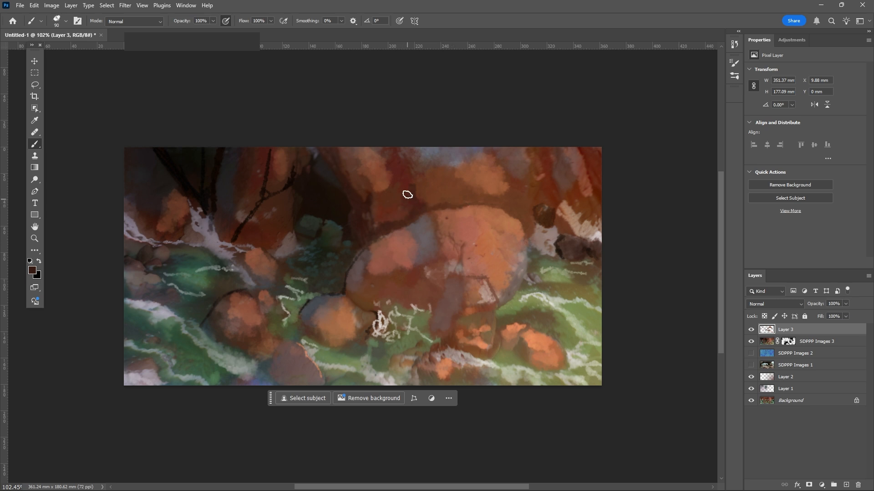
# Paint dark diagonal crevices down the cliff above the central boulder, finishing with a 15 px brush
pyautogui.press(']')
pyautogui.press(']')
pyautogui.press(']')
pyautogui.press(']')
pyautogui.press(']')
pyautogui.press('[')
pyautogui.press('[')
pyautogui.press('[')
pyautogui.press('[')
pyautogui.press('[')
pyautogui.press('[')
pyautogui.press('[')
pyautogui.press('[')
pyautogui.moveTo(391, 161); pyautogui.dragTo(377, 142)
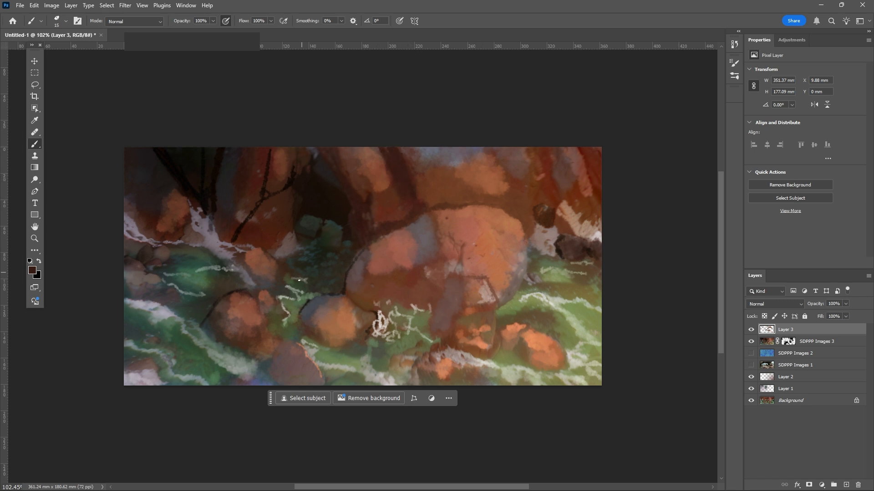
# Pick a lighter orange from the sampled cliff color and paint thin highlight lines along the cliff crevices
pyautogui.keyDown('alt'); pyautogui.click(223, 246); pyautogui.keyUp('alt')
pyautogui.keyDown('alt'); pyautogui.click(498, 166); pyautogui.keyUp('alt')
pyautogui.click(32, 270)
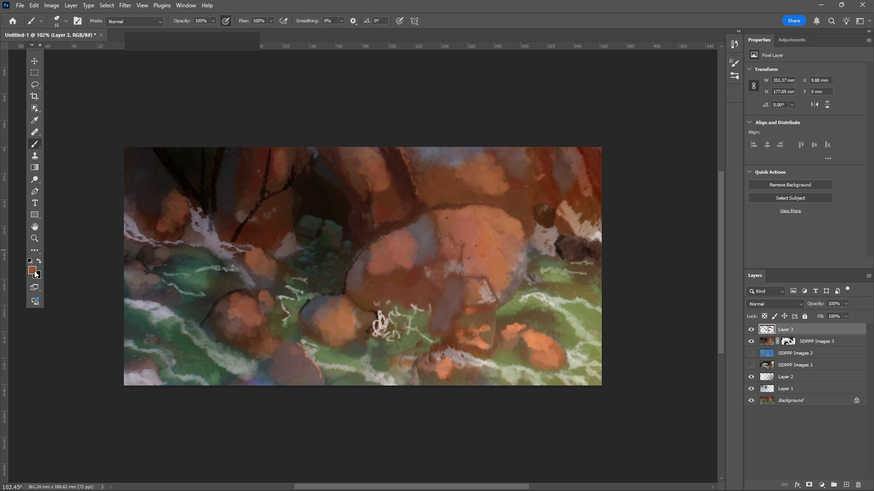
pyautogui.click(638, 160)
pyautogui.click(781, 140)
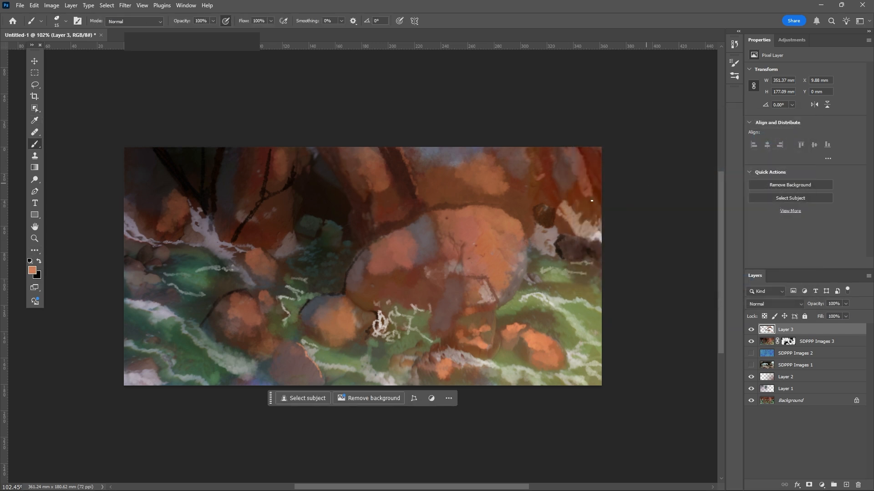
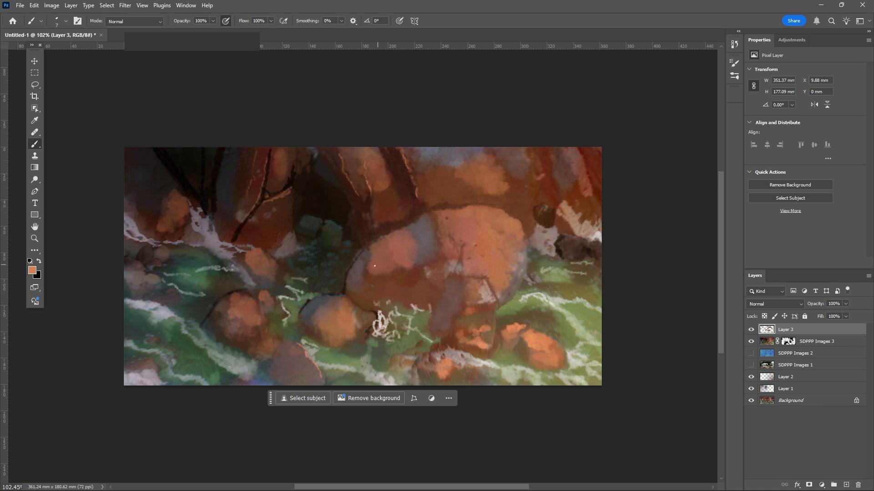
# Paint sampled grey-mauve shading along the left edge of the central boulder
pyautogui.keyDown('alt'); pyautogui.click(424, 242); pyautogui.keyUp('alt')
pyautogui.press(']')
pyautogui.press(']')
pyautogui.press(']')
pyautogui.press(']')
pyautogui.press(']')
pyautogui.press(']')
pyautogui.press(']')
pyautogui.press(']')
pyautogui.press(']')
pyautogui.press(']')
pyautogui.press(']')
pyautogui.press(']')
pyautogui.press('[')
pyautogui.press('[')
pyautogui.press('[')
pyautogui.press('[')
pyautogui.press('[')
pyautogui.press('[')
pyautogui.moveTo(364, 254)
pyautogui.mouseDown()
pyautogui.moveTo(367, 280)
pyautogui.moveTo(353, 296)
pyautogui.moveTo(361, 277)
pyautogui.mouseUp()
# Cover the orange patch on the central boulder's left face with red-brown sampled from its shaded side
pyautogui.keyDown('alt'); pyautogui.click(416, 274); pyautogui.keyUp('alt')
pyautogui.press(']')
pyautogui.press(']')
pyautogui.press(']')
pyautogui.press(']')
pyautogui.press(']')
pyautogui.moveTo(407, 279)
pyautogui.mouseDown()
pyautogui.moveTo(399, 246)
pyautogui.moveTo(393, 256)
pyautogui.moveTo(395, 236)
pyautogui.moveTo(381, 256)
pyautogui.mouseUp()
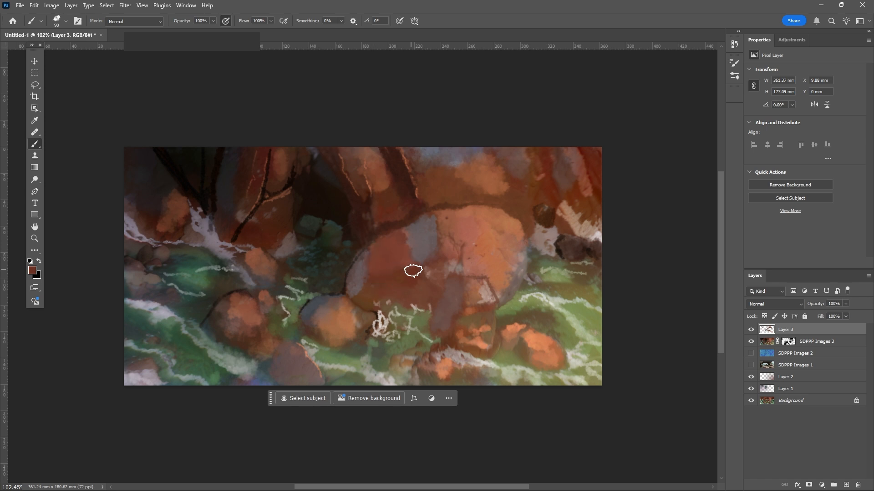
# Blend sampled grey-mauve and brown across the central boulder's left face to unify its shadow side
pyautogui.keyDown('alt'); pyautogui.click(417, 234); pyautogui.keyUp('alt')
pyautogui.moveTo(410, 263)
pyautogui.mouseDown()
pyautogui.moveTo(403, 234)
pyautogui.moveTo(389, 259)
pyautogui.mouseUp()
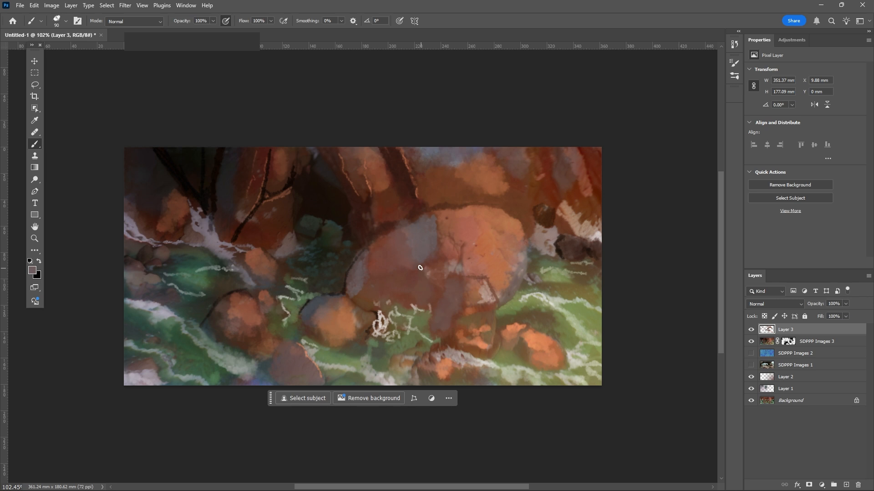
pyautogui.keyDown('alt'); pyautogui.click(374, 277); pyautogui.keyUp('alt')
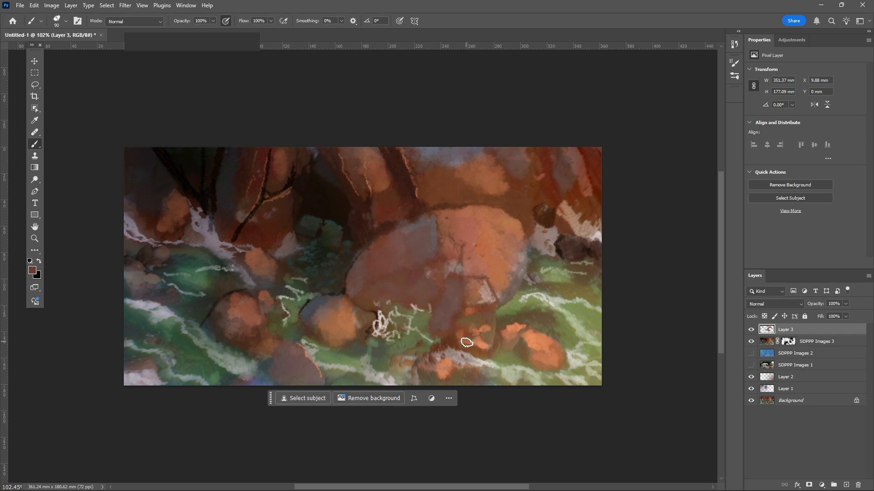
# Outline the block at the central boulder's base with sampled dark lines using a 9 px brush
pyautogui.press('[')
pyautogui.press('[')
pyautogui.press('[')
pyautogui.press('[')
pyautogui.press('[')
pyautogui.press('[')
pyautogui.press('[')
pyautogui.press('[')
pyautogui.press('[')
pyautogui.keyDown('alt'); pyautogui.click(339, 292); pyautogui.keyUp('alt')
pyautogui.moveTo(487, 199); pyautogui.dragTo(495, 170)
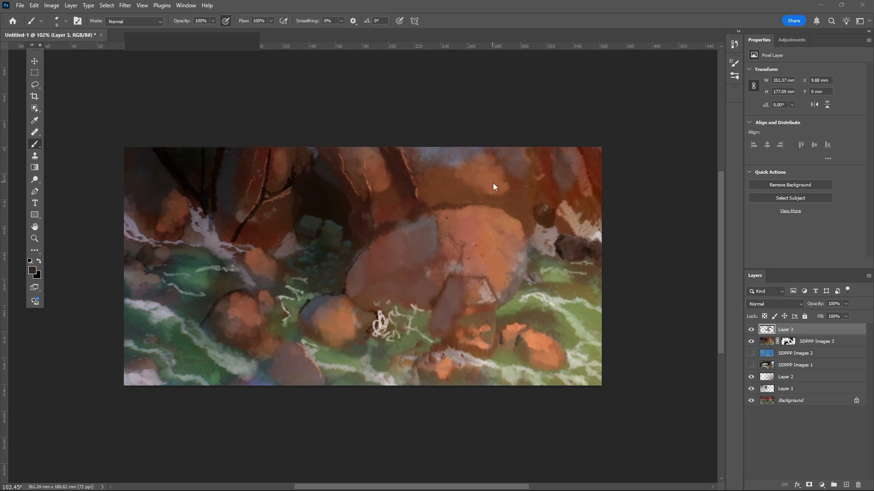
pyautogui.hotkey('alt', 'z')
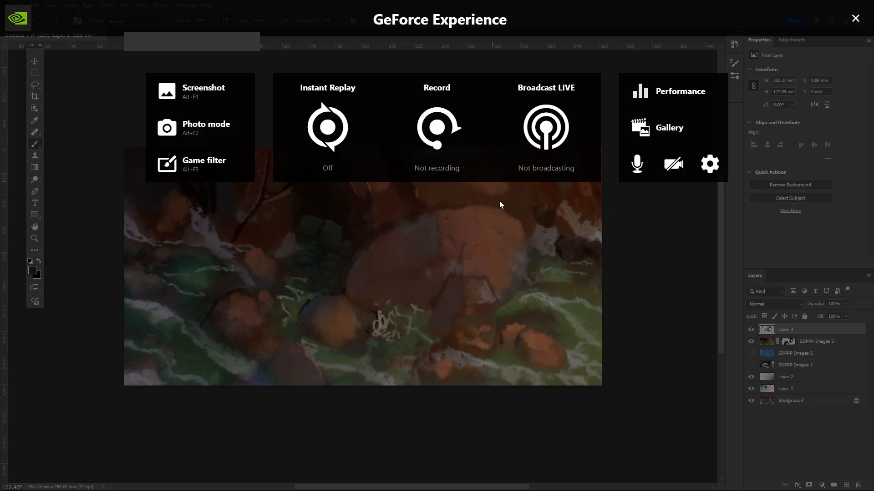
pyautogui.hotkey('alt', 'z')
# Paint dark brown vertical crevices in the cliff behind the central boulder and near the right edge
pyautogui.keyDown('alt'); pyautogui.click(410, 189); pyautogui.keyUp('alt')
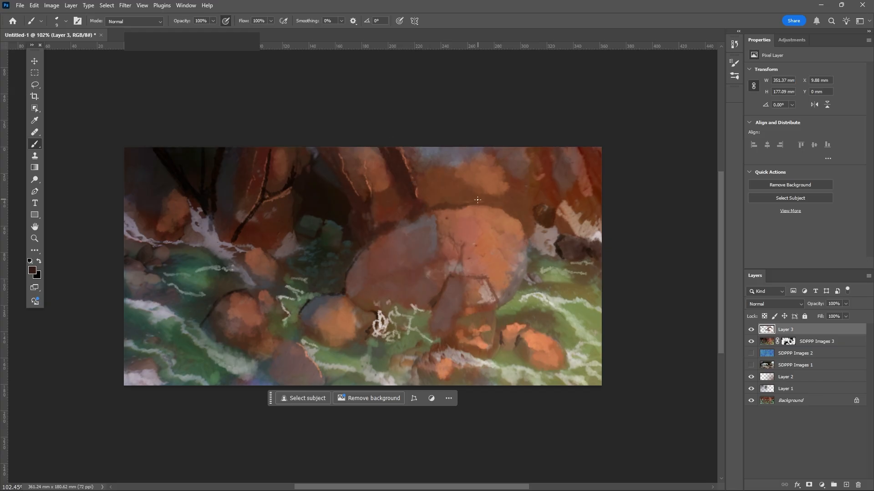
pyautogui.moveTo(474, 203)
pyautogui.mouseDown()
pyautogui.moveTo(448, 147)
pyautogui.moveTo(460, 175)
pyautogui.moveTo(471, 149)
pyautogui.mouseUp()
pyautogui.moveTo(462, 178)
pyautogui.mouseDown()
pyautogui.moveTo(487, 198)
pyautogui.moveTo(486, 161)
pyautogui.moveTo(497, 199)
pyautogui.mouseUp()
pyautogui.moveTo(557, 199)
pyautogui.mouseDown()
pyautogui.moveTo(540, 143)
pyautogui.moveTo(554, 197)
pyautogui.mouseUp()
pyautogui.moveTo(592, 163); pyautogui.dragTo(588, 164)
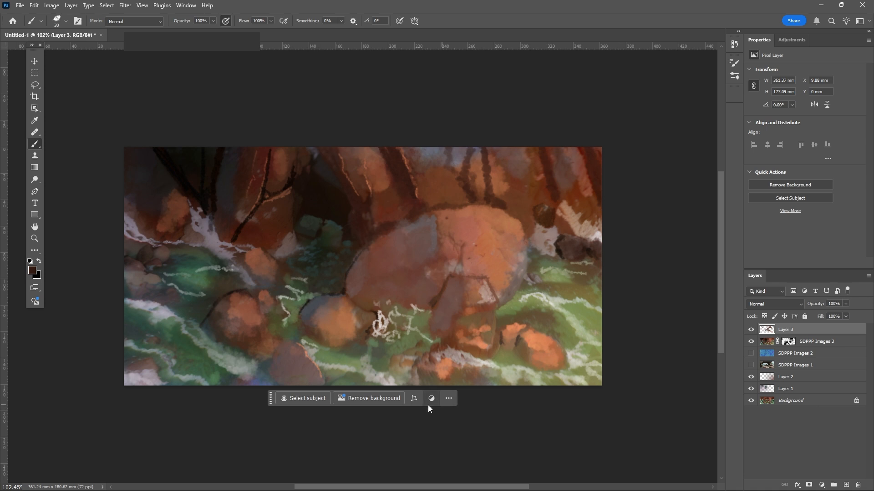
# Switch to ComfyUI in the browser and queue the workflow for one generation from the updated painting
pyautogui.moveTo(489, 486)
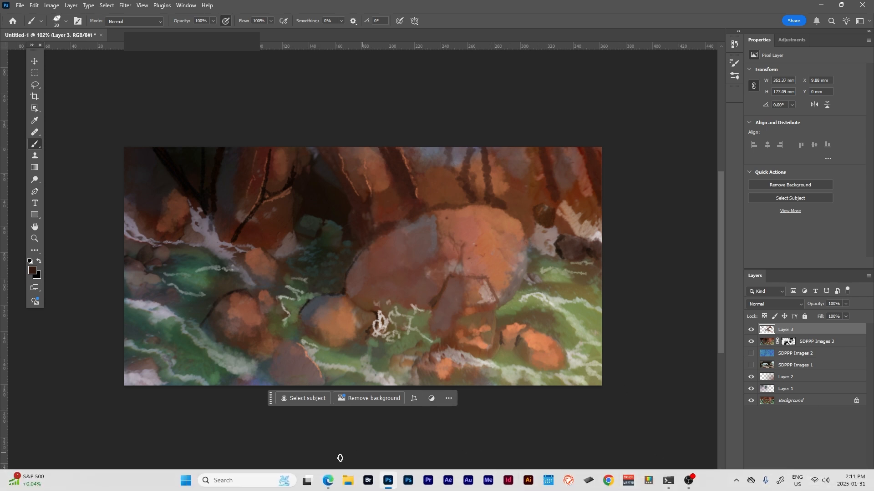
pyautogui.click(327, 481)
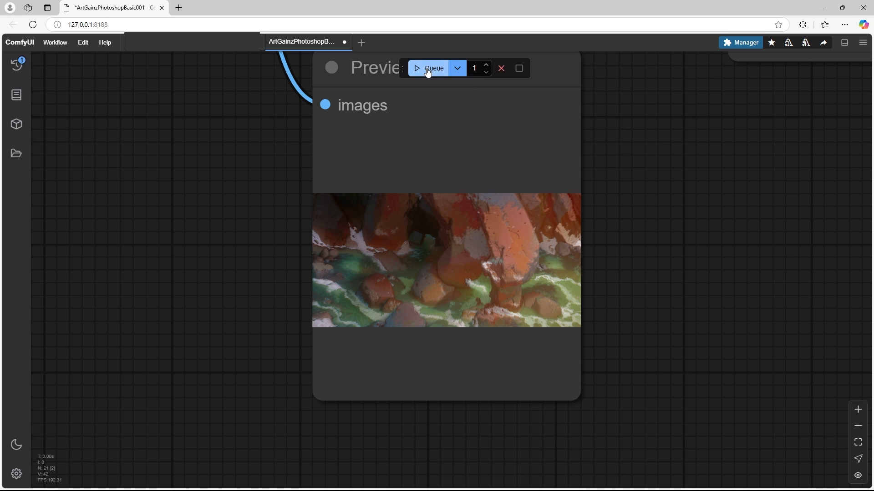
pyautogui.click(427, 69)
# Examine the newly generated shore closely in the output Preview Image node
pyautogui.scroll(-5, 312, 169)
pyautogui.scroll(-3, 229, 160)
pyautogui.scroll(2, 88, 178)
pyautogui.scroll(2, 328, 176)
pyautogui.scroll(6, 471, 155)
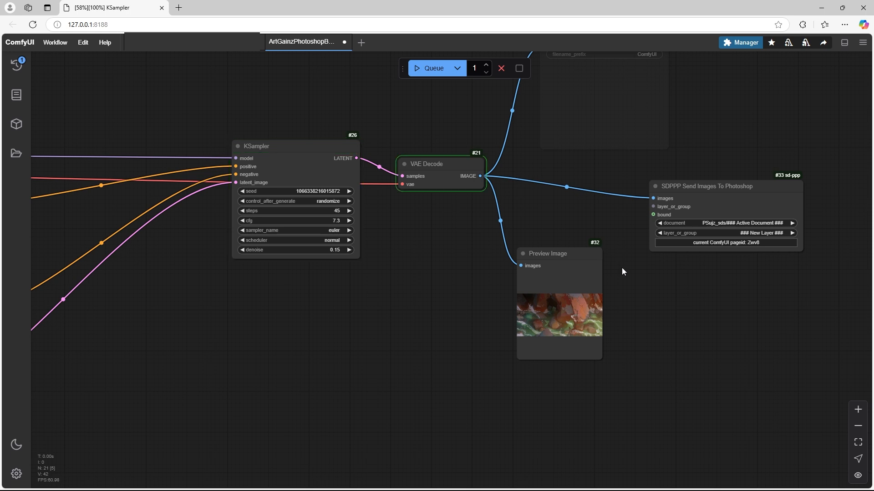
pyautogui.scroll(7, 590, 317)
pyautogui.scroll(14, 590, 318)
pyautogui.scroll(-4, 561, 273)
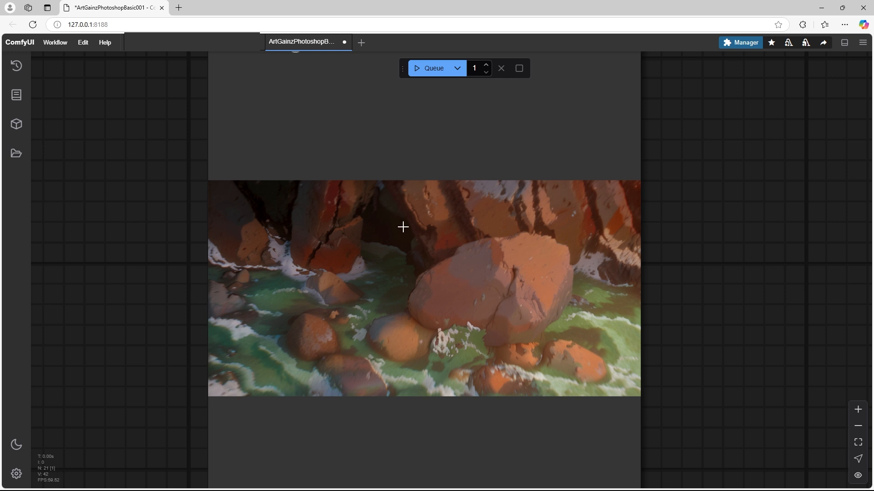
# Return to Photoshop, compare the SDPPP Images 4 layer with the painting by toggling its visibility, and leave it hidden
pyautogui.click(821, 8)
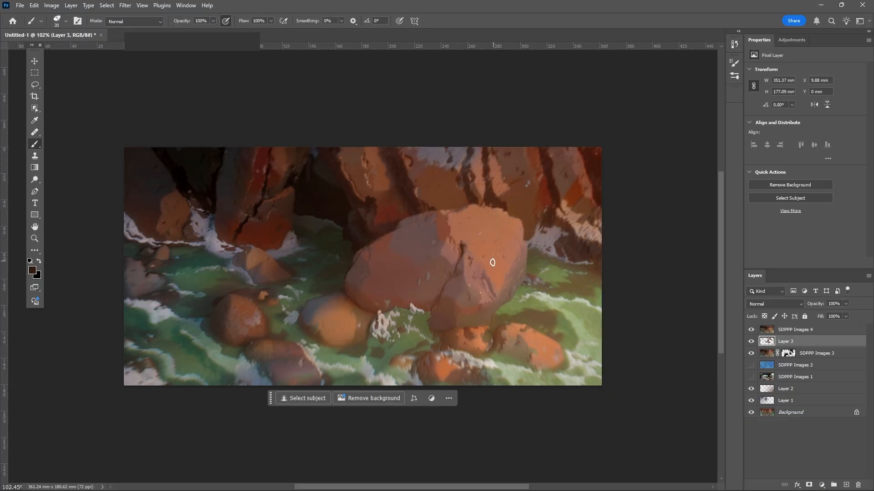
pyautogui.click(751, 330)
pyautogui.click(750, 330)
pyautogui.click(750, 329)
pyautogui.click(750, 331)
pyautogui.click(751, 331)
pyautogui.click(751, 331)
pyautogui.click(751, 331)
pyautogui.click(751, 332)
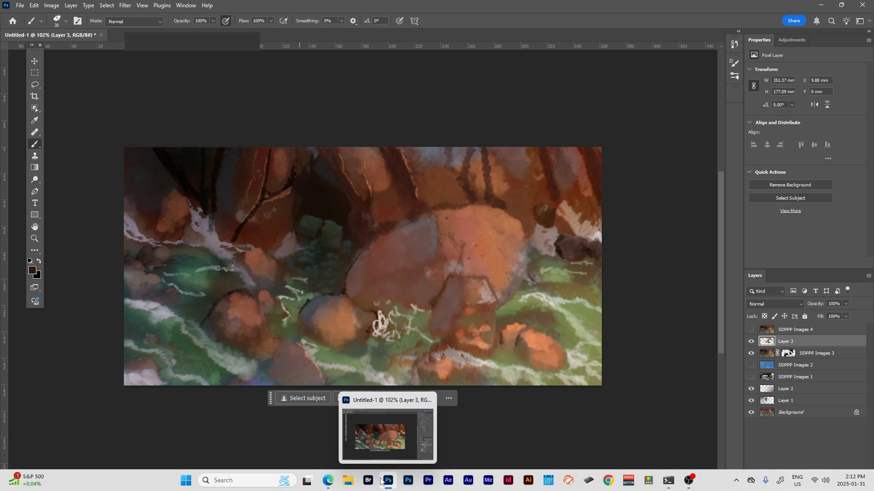
# Switch back to ComfyUI and set the KSampler's denoise to 0.30
pyautogui.moveTo(328, 483)
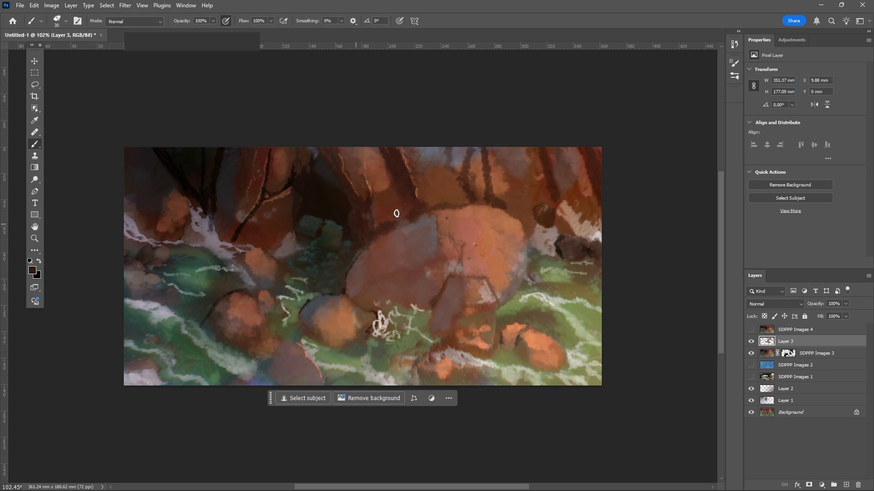
pyautogui.moveTo(357, 490)
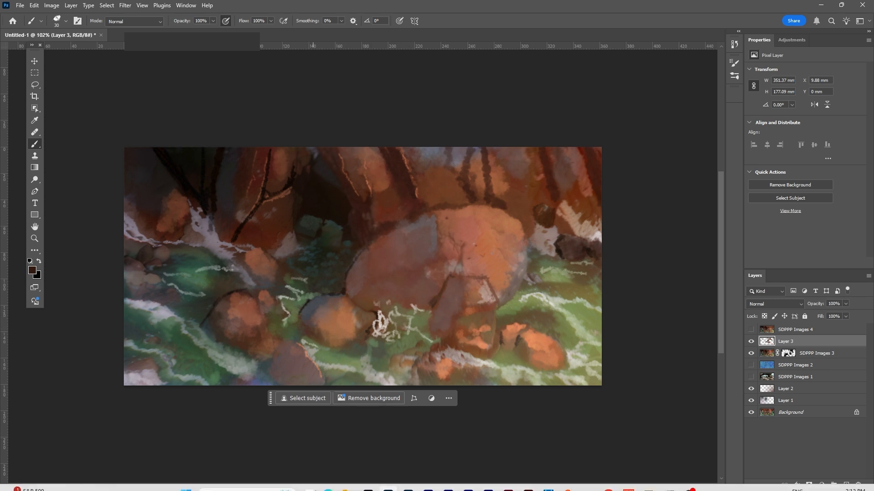
pyautogui.click(332, 481)
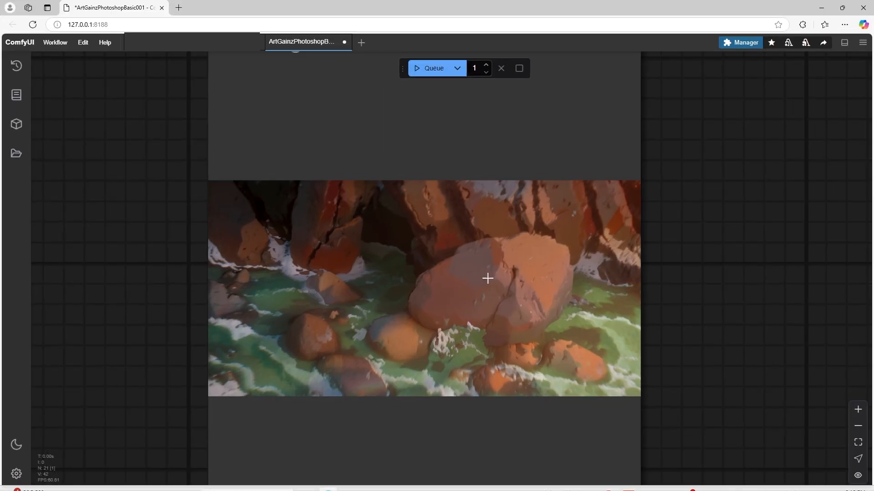
pyautogui.scroll(-5, 528, 188)
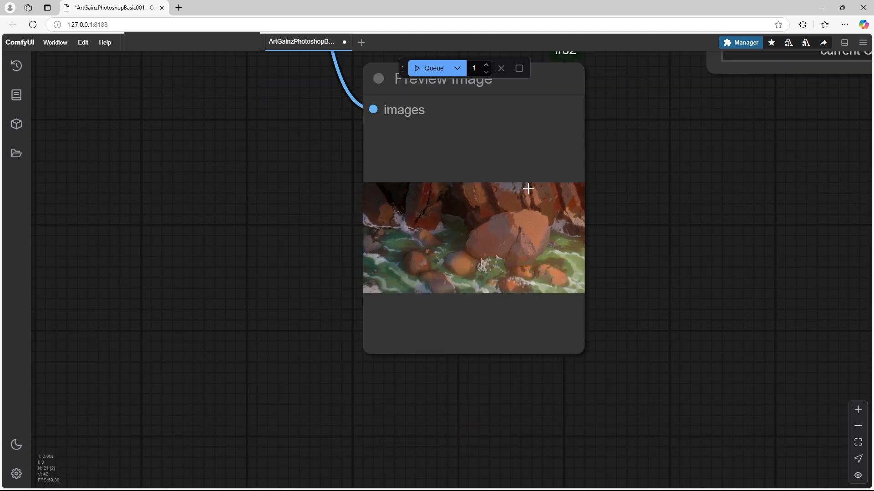
pyautogui.scroll(-10, 528, 188)
pyautogui.scroll(7, 336, 175)
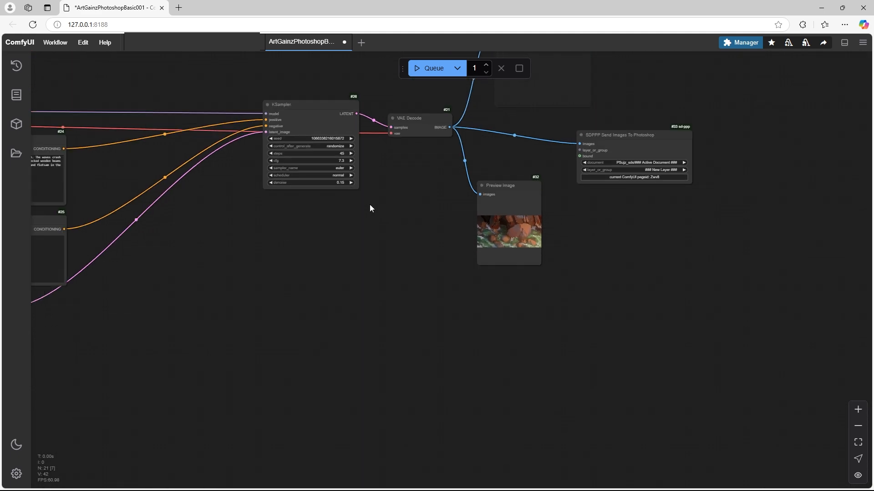
pyautogui.scroll(3, 335, 175)
pyautogui.scroll(-5, 357, 238)
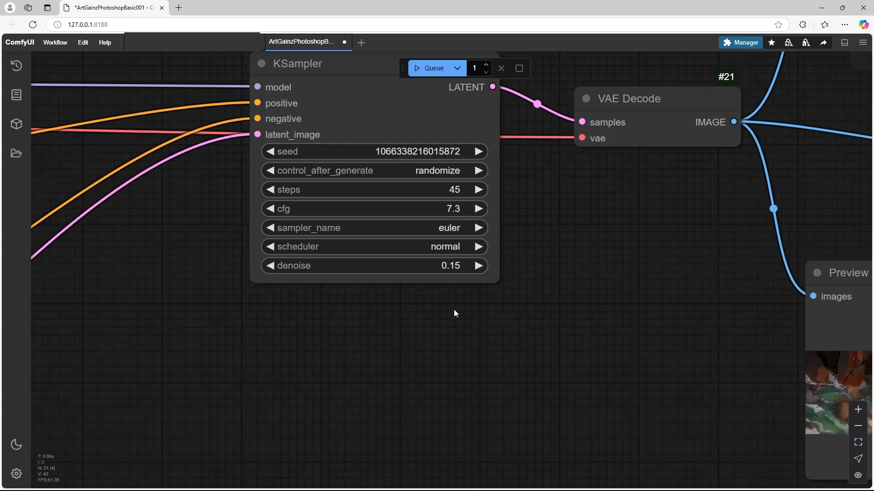
pyautogui.scroll(5, 460, 271)
pyautogui.moveTo(460, 269); pyautogui.dragTo(465, 267)
pyautogui.scroll(-3, 473, 314)
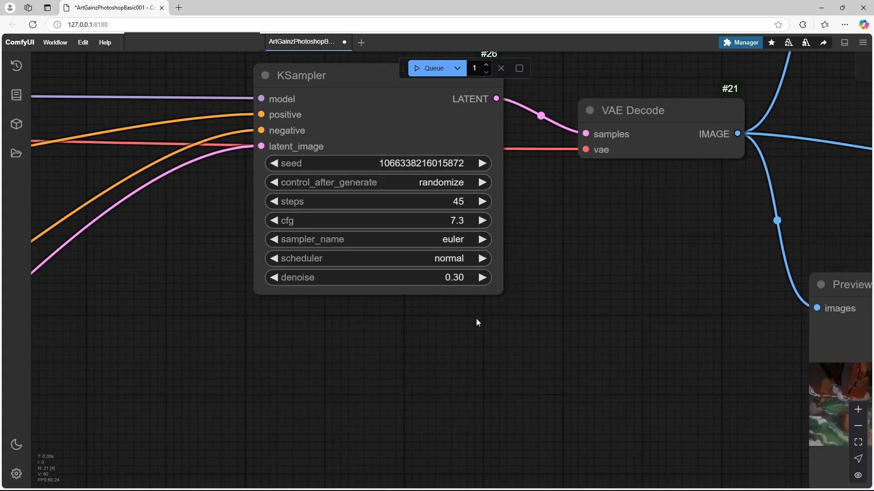
# Append "(Rocky shore with pebbles.)" to the end of the positive prompt in the CLIP Text Encode node
pyautogui.scroll(-1, 471, 313)
pyautogui.scroll(-10, 682, 277)
pyautogui.scroll(-7, 379, 280)
pyautogui.scroll(9, 503, 267)
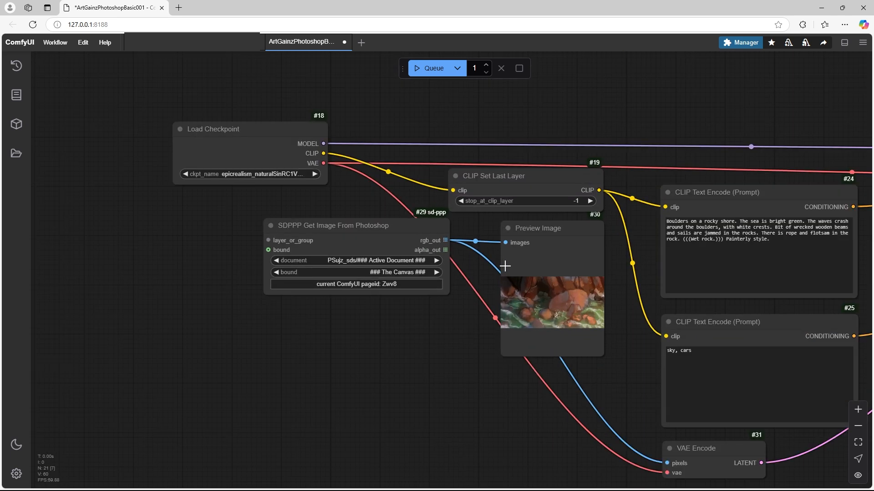
pyautogui.scroll(-3, 530, 223)
pyautogui.scroll(8, 440, 264)
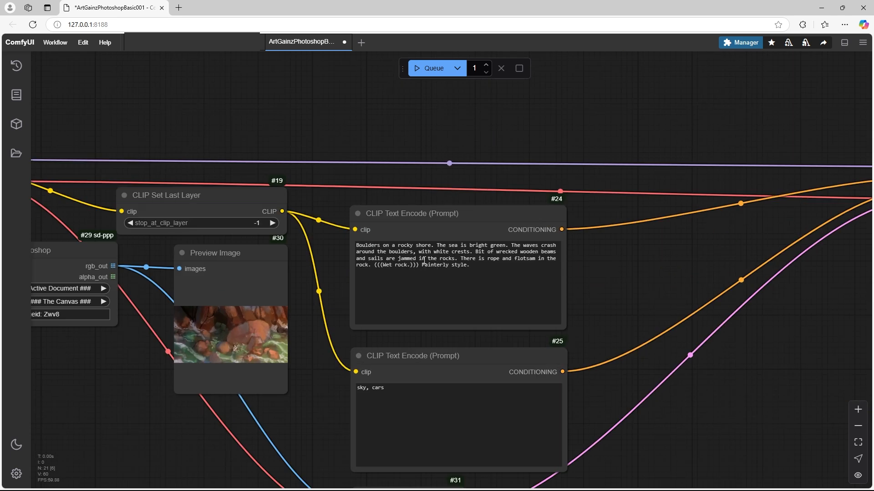
pyautogui.click(517, 266)
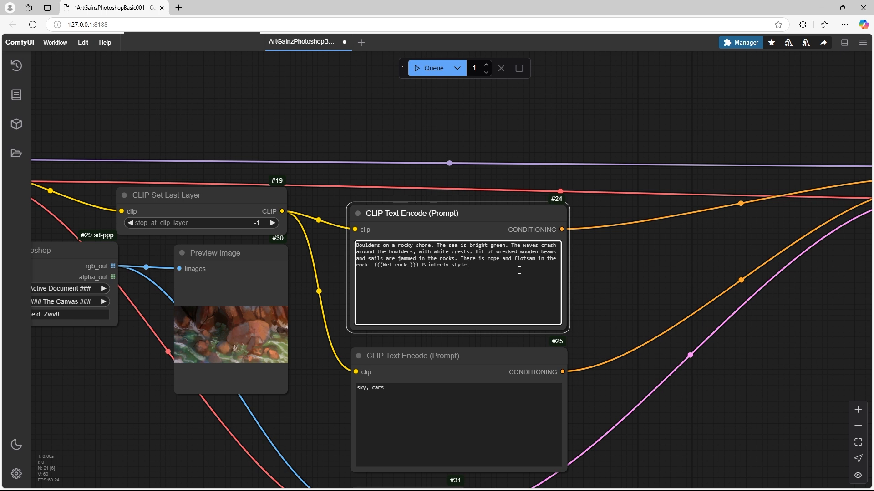
pyautogui.scroll(8, 523, 235)
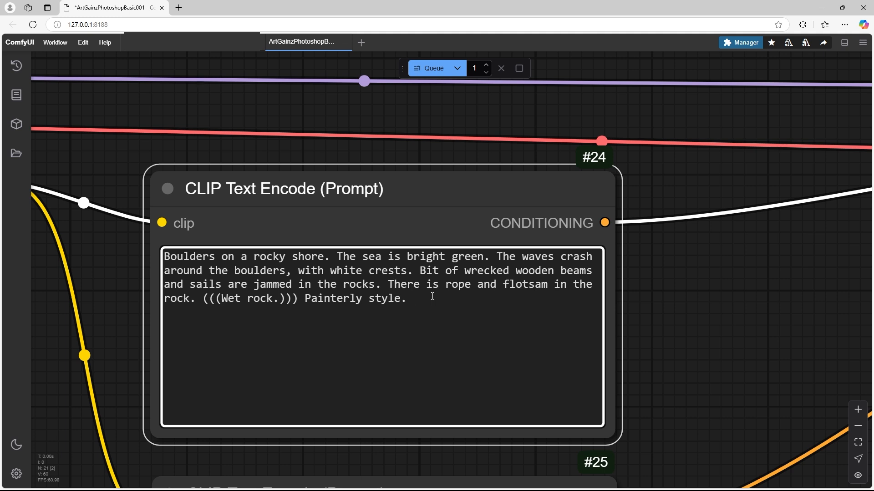
pyautogui.write('(Rocky shore with pep')
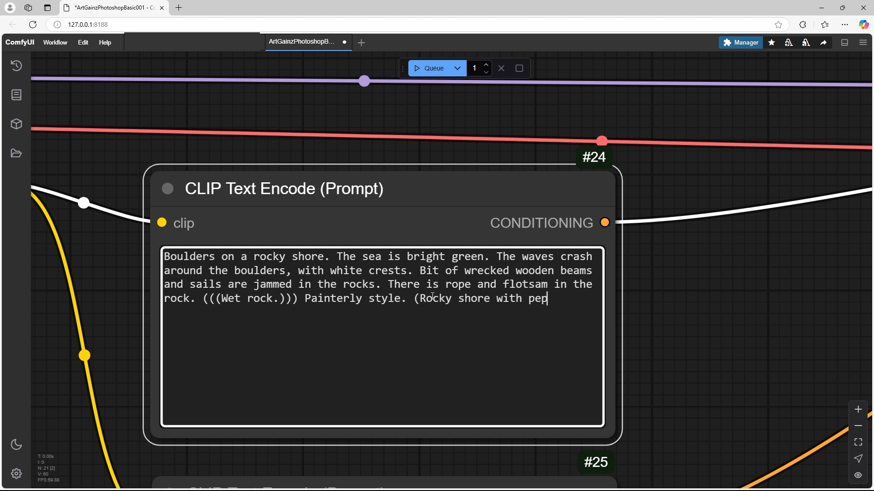
pyautogui.write('ples')
pyautogui.press('BackSpace')
pyautogui.press('BackSpace')
pyautogui.press('BackSpace')
pyautogui.press('BackSpace')
pyautogui.press('BackSpace')
pyautogui.write('bbles.)')
# Check the negative prompt and queue the workflow for one generation with the extended positive prompt
pyautogui.scroll(-15, 433, 296)
pyautogui.scroll(5, 201, 249)
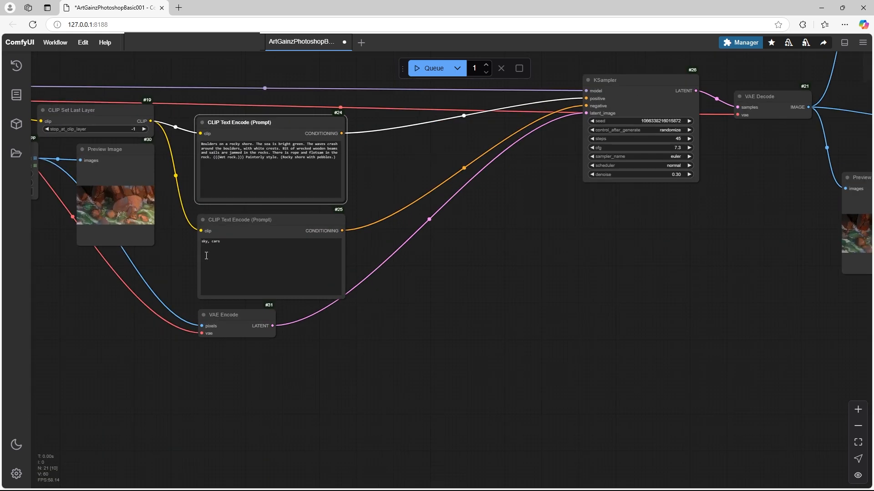
pyautogui.scroll(15, 206, 256)
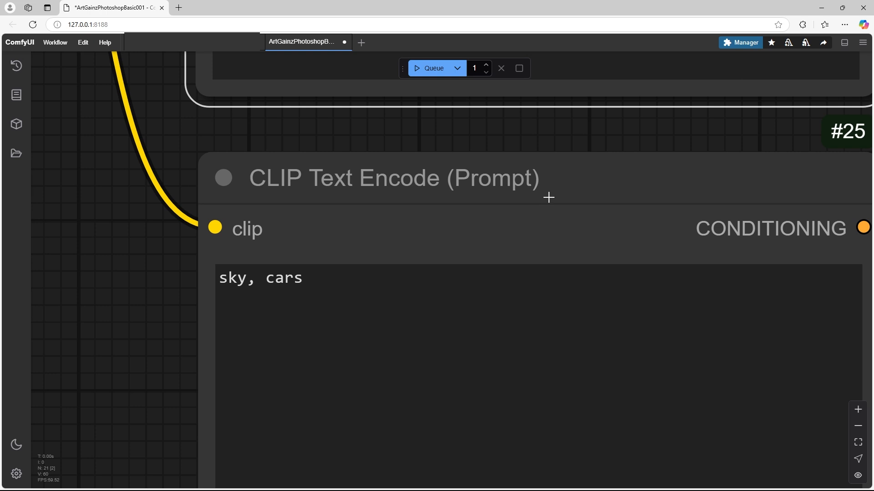
pyautogui.scroll(-7, 173, 247)
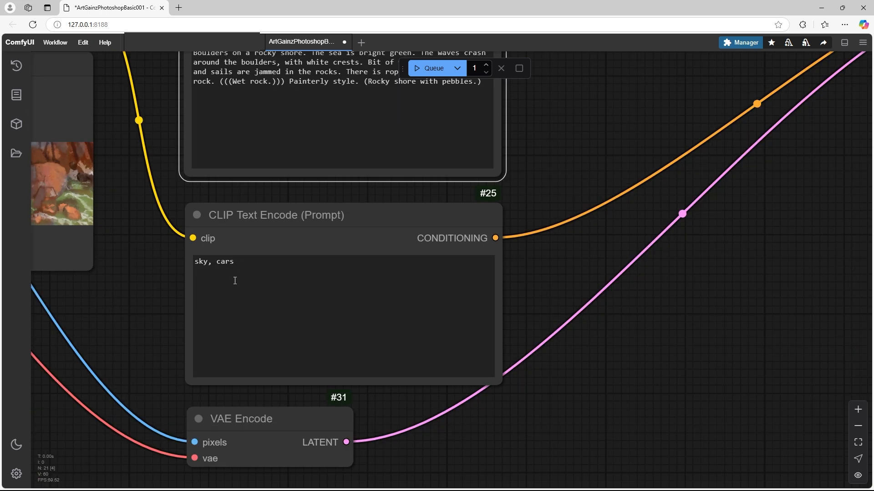
pyautogui.scroll(-2, 173, 259)
pyautogui.scroll(-10, 184, 274)
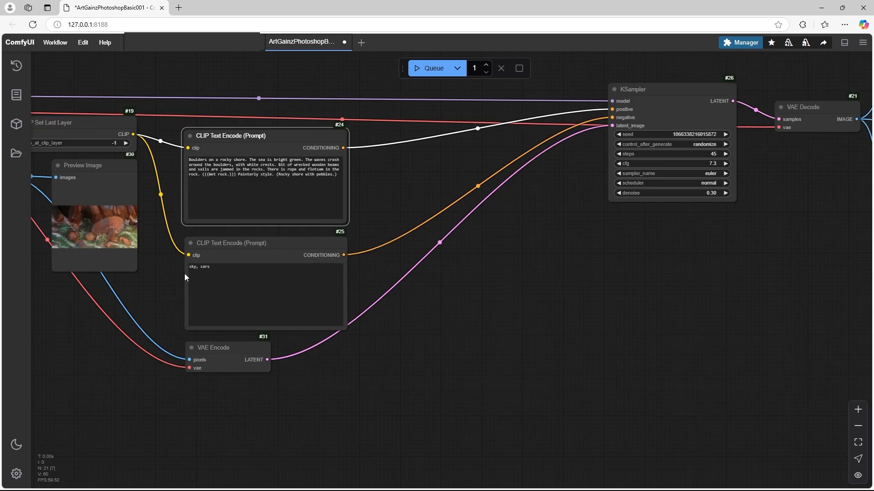
pyautogui.scroll(12, 458, 257)
pyautogui.click(434, 68)
# Follow the sampling progress and examine the generated rocks and foam closely in the output Preview Image node
pyautogui.scroll(-8, 518, 287)
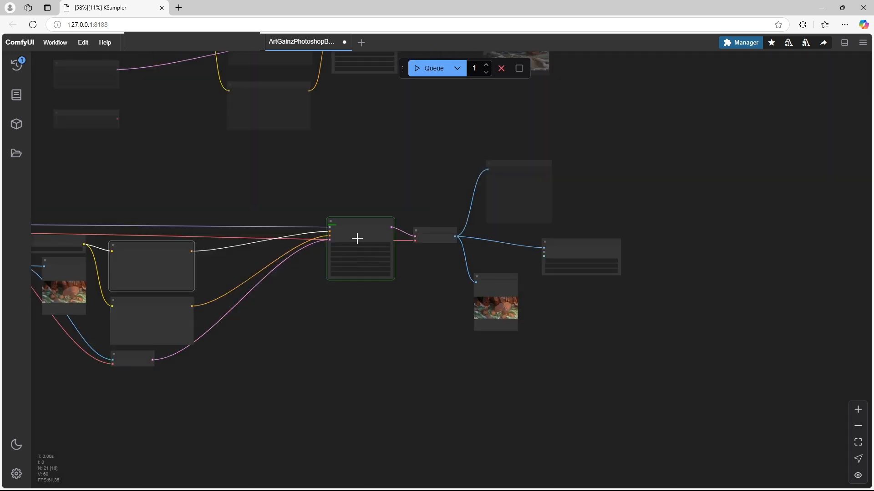
pyautogui.scroll(7, 467, 260)
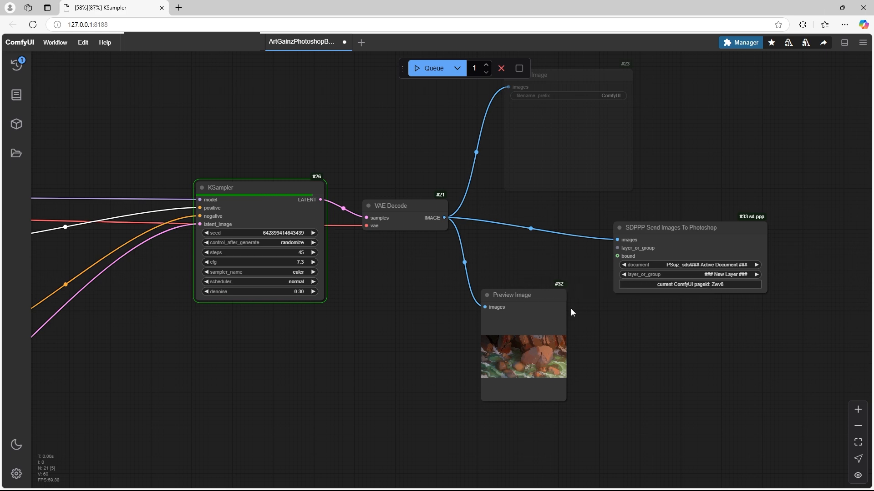
pyautogui.scroll(7, 556, 378)
pyautogui.scroll(13, 444, 335)
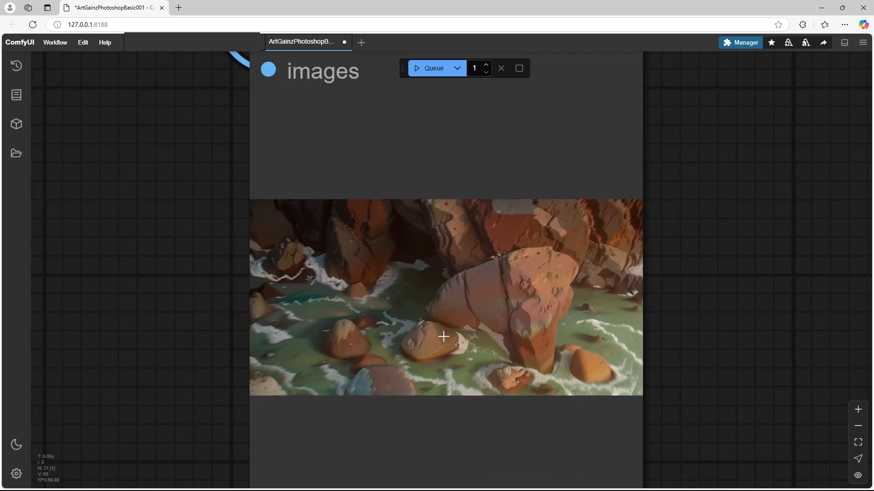
pyautogui.scroll(-4, 435, 335)
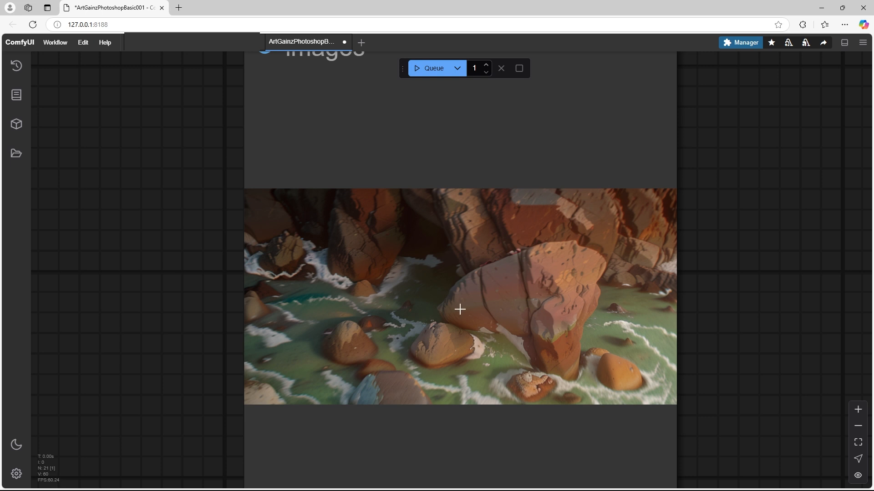
pyautogui.scroll(-1, 589, 359)
pyautogui.scroll(5, 656, 382)
pyautogui.scroll(-4, 637, 391)
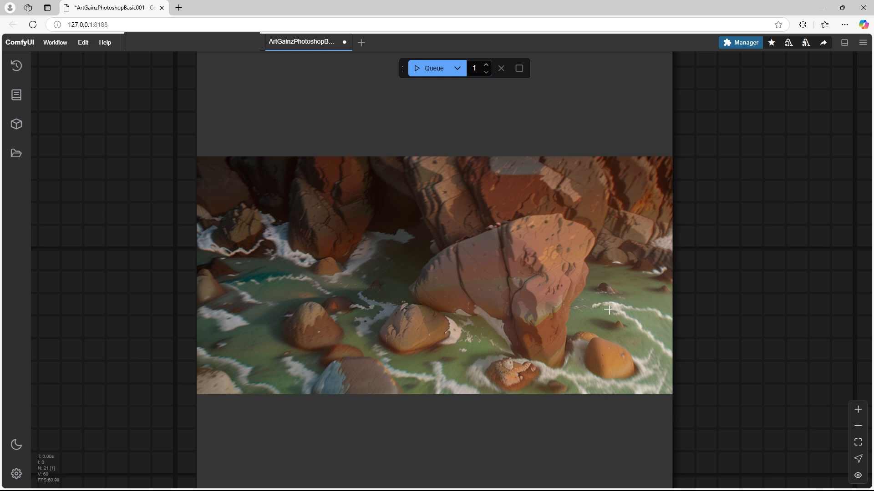
# Set the KSampler's denoise to 0.58
pyautogui.scroll(-5, 609, 310)
pyautogui.scroll(-3, 608, 309)
pyautogui.scroll(5, 304, 165)
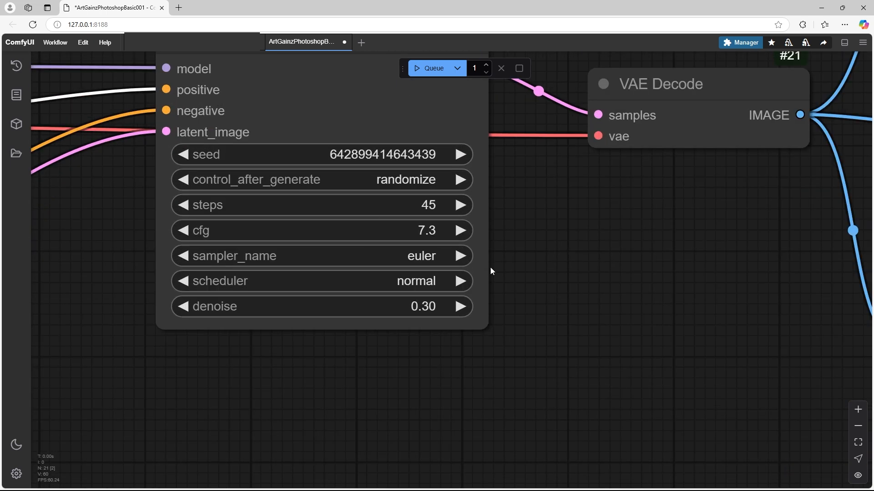
pyautogui.moveTo(425, 306)
pyautogui.mouseDown()
pyautogui.moveTo(450, 306)
pyautogui.moveTo(441, 306)
pyautogui.mouseUp()
pyautogui.scroll(-5, 151, 283)
pyautogui.scroll(3, 432, 321)
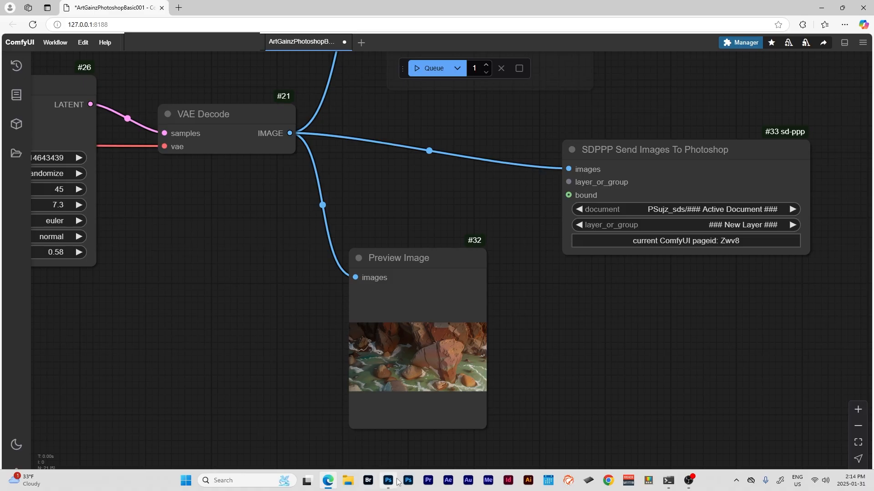
# Switch to Photoshop, compare the SDPPP Images 5 and SDPPP Images 4 layers with the painting, and leave both hidden
pyautogui.click(398, 481)
pyautogui.click(751, 330)
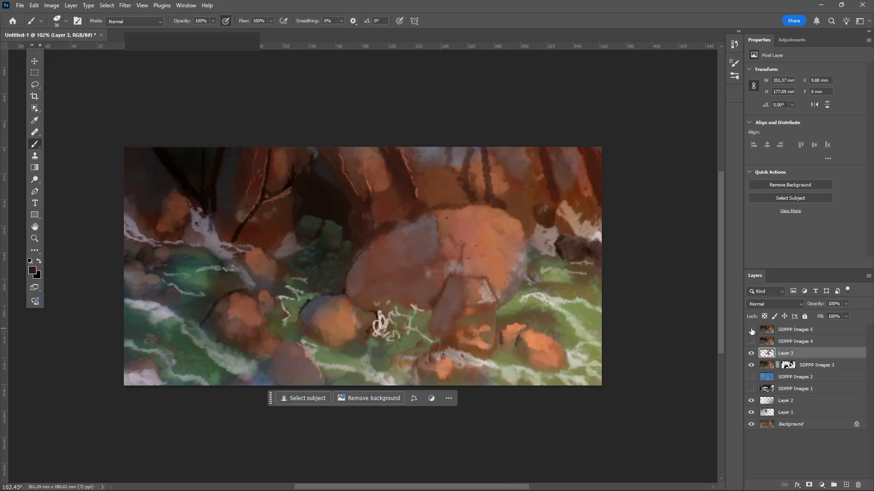
pyautogui.click(752, 330)
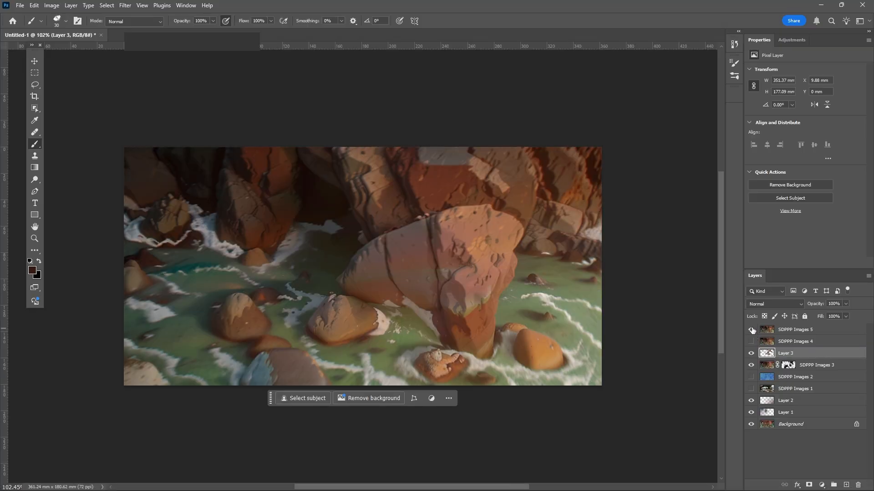
pyautogui.click(751, 329)
pyautogui.click(751, 341)
pyautogui.click(752, 330)
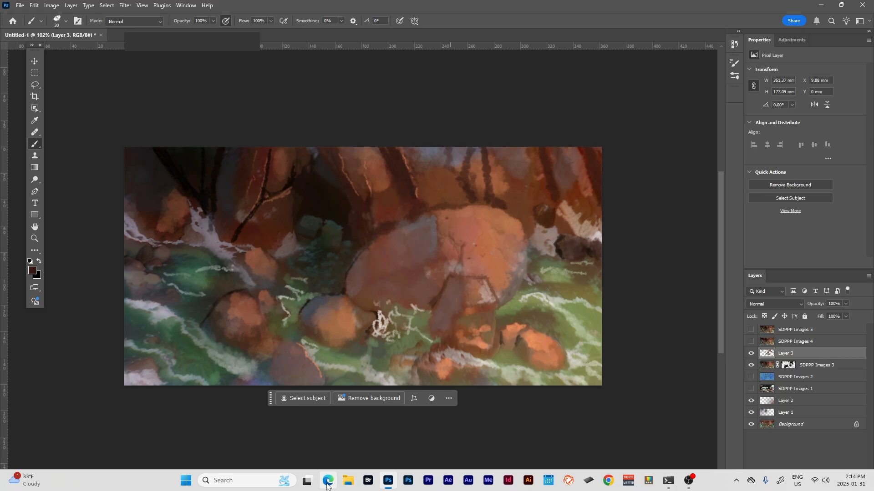
# Switch back to ComfyUI, queue one generation, and inspect the resulting shore in the output Preview Image node
pyautogui.click(327, 481)
pyautogui.click(331, 485)
pyautogui.click(329, 482)
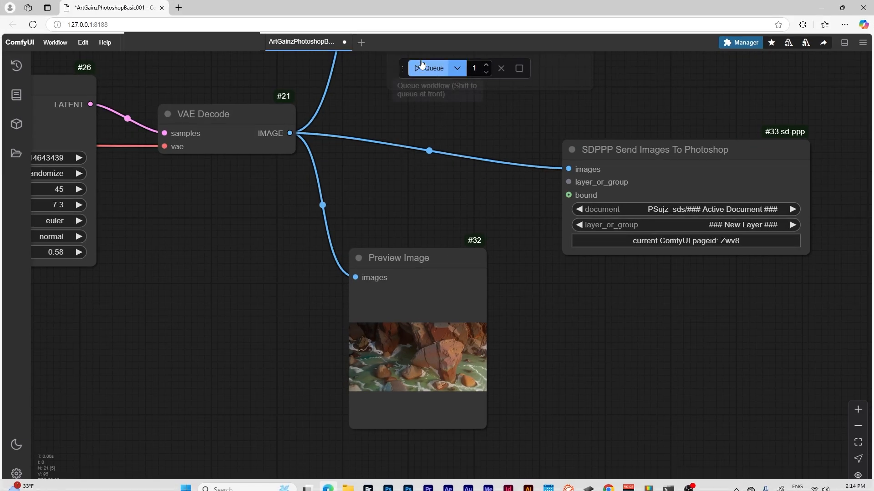
pyautogui.click(427, 73)
pyautogui.scroll(-4, 516, 216)
pyautogui.scroll(8, 119, 156)
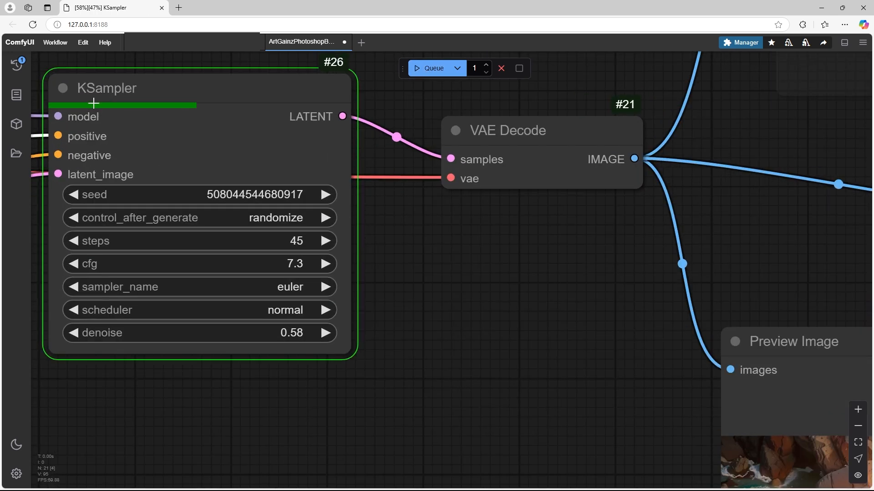
pyautogui.scroll(-8, 93, 103)
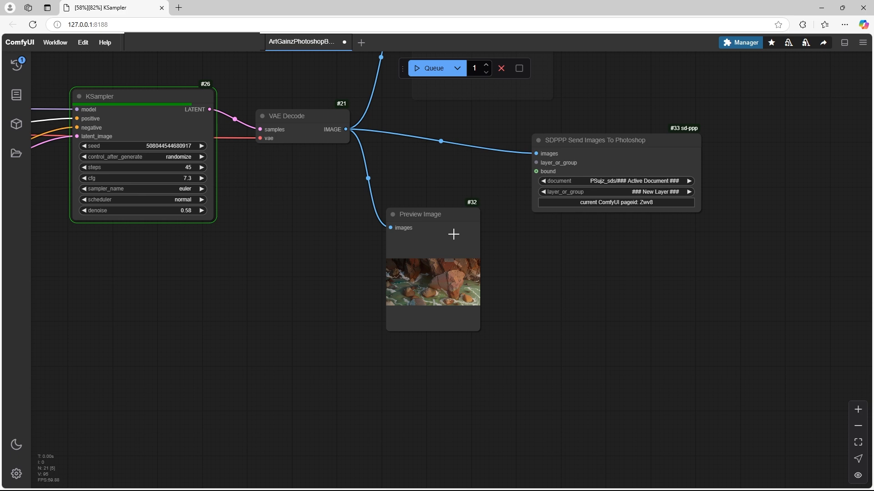
pyautogui.scroll(9, 436, 272)
pyautogui.scroll(7, 436, 278)
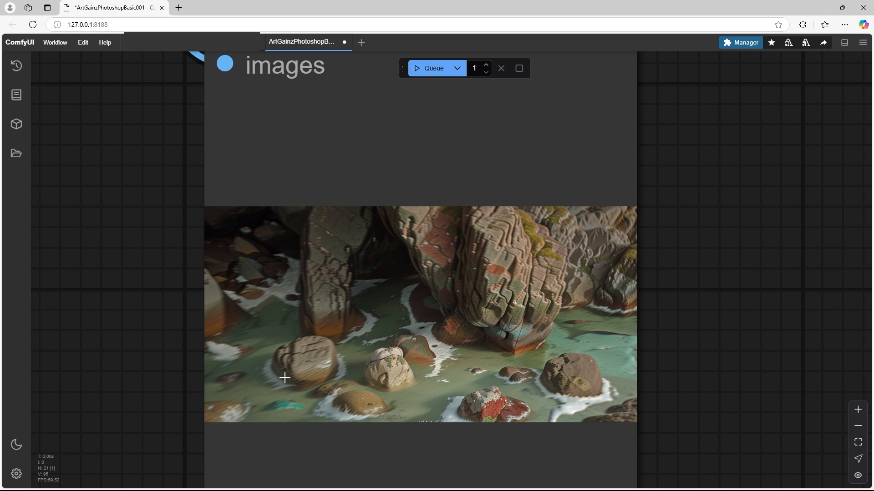
# Lower the KSampler's denoise to 0.29
pyautogui.scroll(-8, 626, 313)
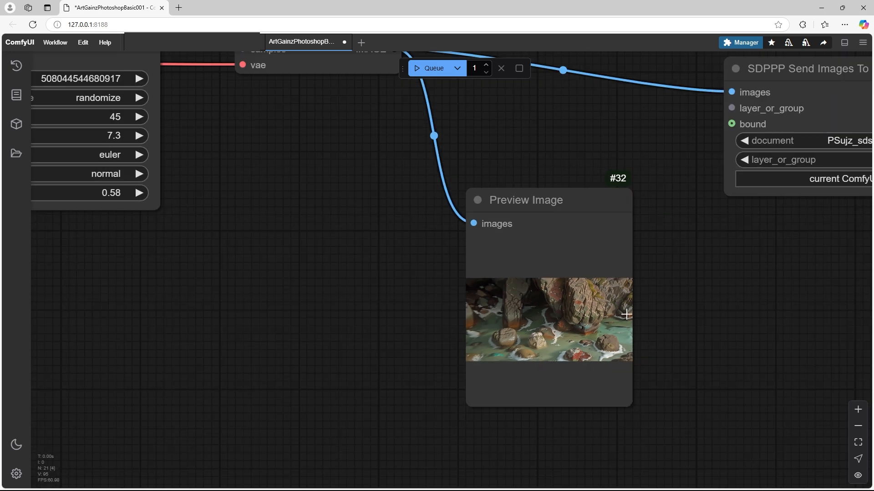
pyautogui.scroll(-6, 356, 291)
pyautogui.scroll(1, 143, 234)
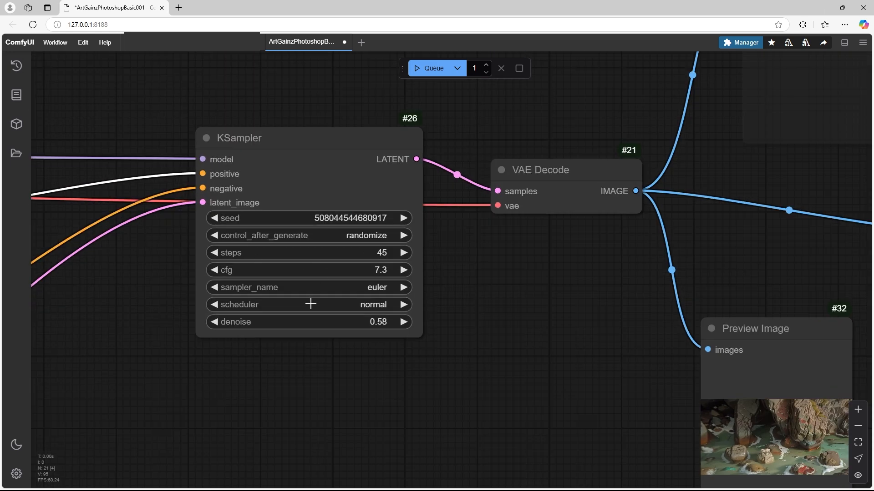
pyautogui.moveTo(371, 326); pyautogui.dragTo(385, 324)
pyautogui.scroll(-6, 462, 309)
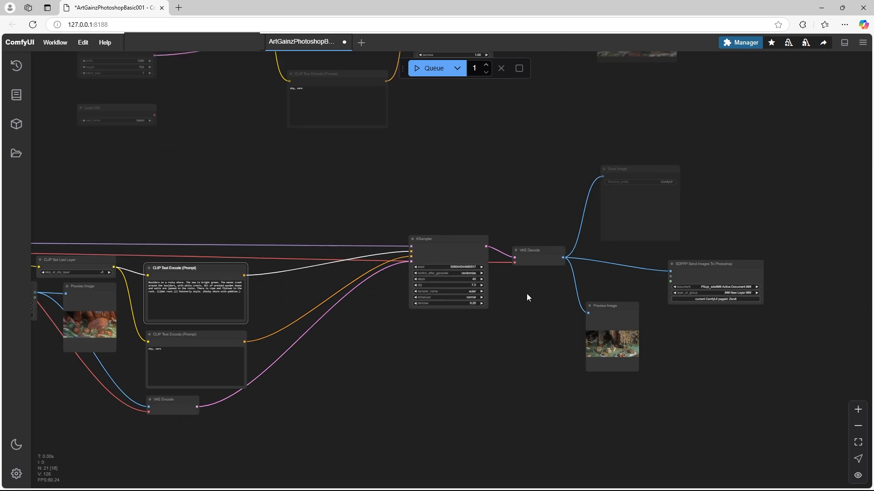
# Add "motion blur, out-of-focus" after "sky, cars" in the negative prompt
pyautogui.scroll(3, 237, 361)
pyautogui.scroll(9, 373, 199)
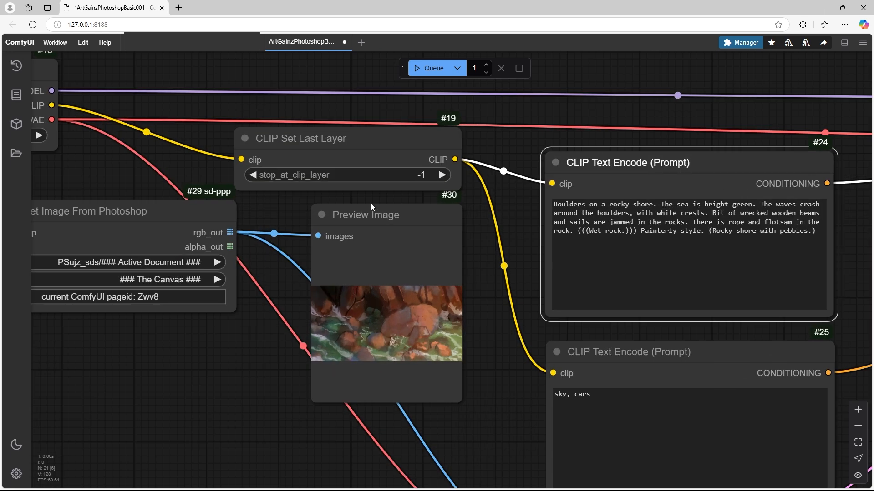
pyautogui.scroll(-7, 449, 253)
pyautogui.scroll(8, 501, 321)
pyautogui.click(499, 322)
pyautogui.write(', m')
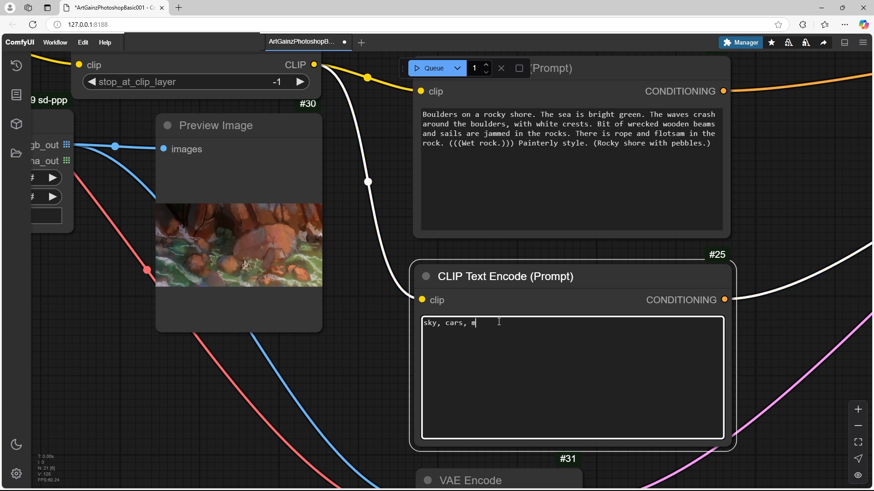
pyautogui.write('otion blur, out-of-focus')
# Review the painterly style wording in the positive prompt and queue one generation with the new negative prompt
pyautogui.moveTo(537, 144); pyautogui.dragTo(568, 143)
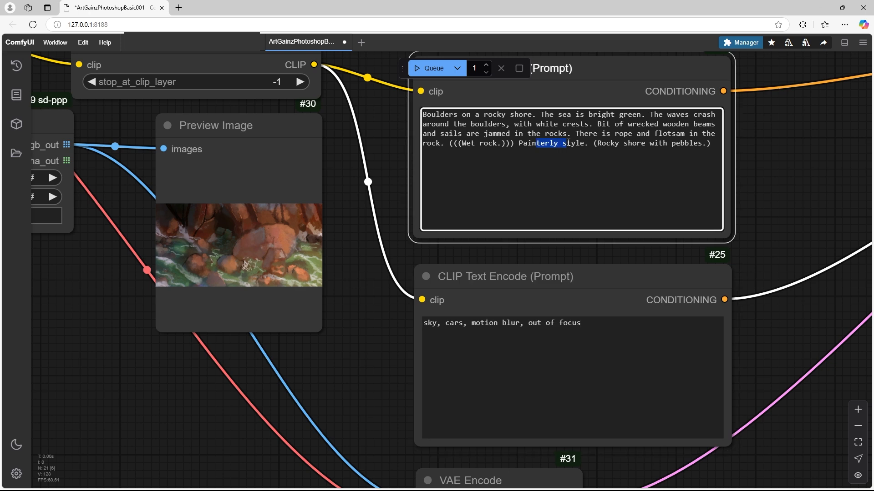
pyautogui.scroll(-10, 353, 206)
pyautogui.scroll(4, 361, 208)
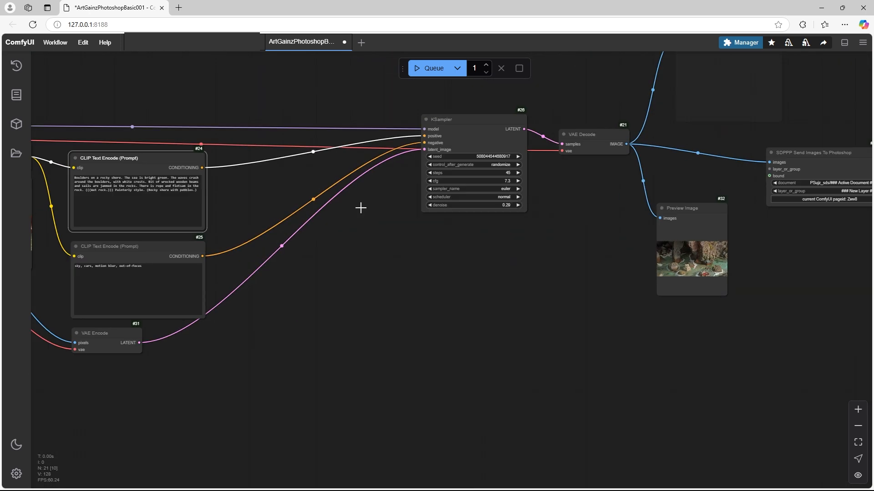
pyautogui.scroll(-3, 361, 208)
pyautogui.scroll(3, 396, 121)
pyautogui.click(432, 68)
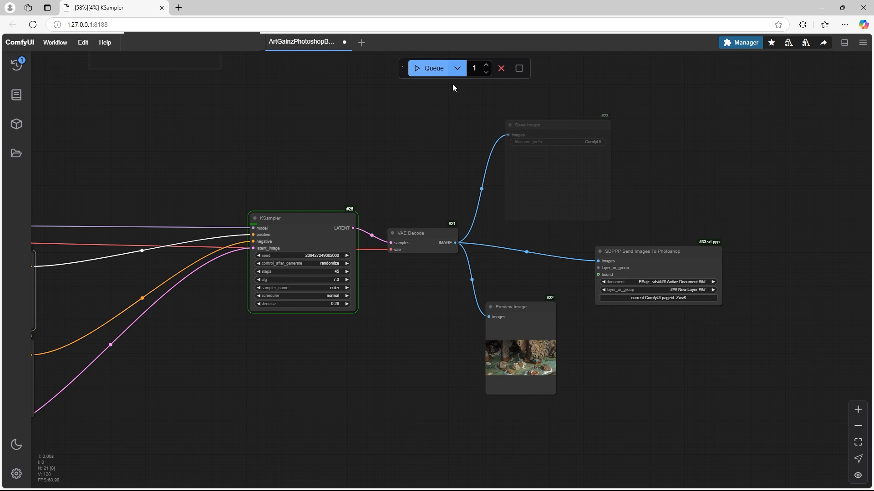
# Examine the boulders, pebbles and foam of the latest generation up close in the output Preview Image node
pyautogui.scroll(5, 508, 225)
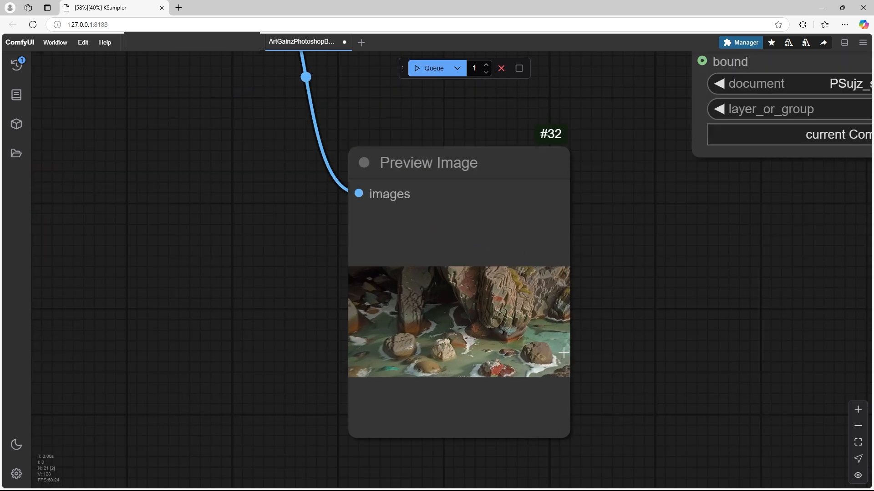
pyautogui.scroll(-3, 546, 319)
pyautogui.scroll(2, 553, 336)
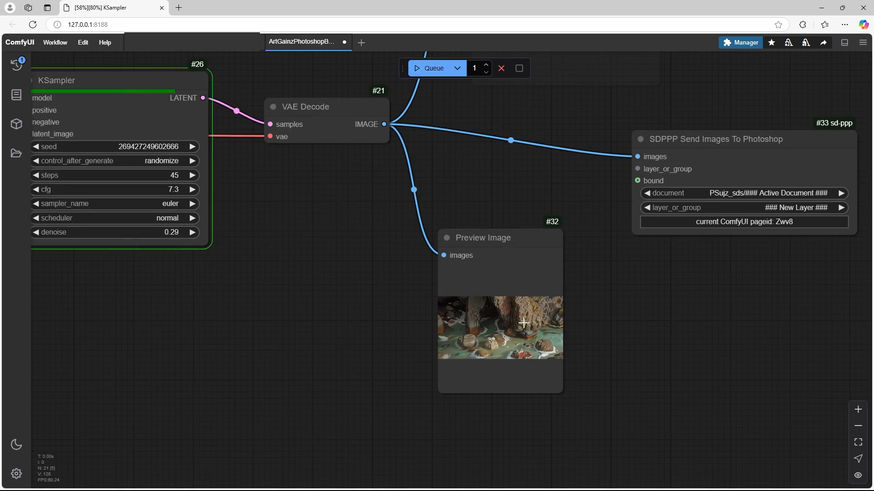
pyautogui.scroll(16, 523, 322)
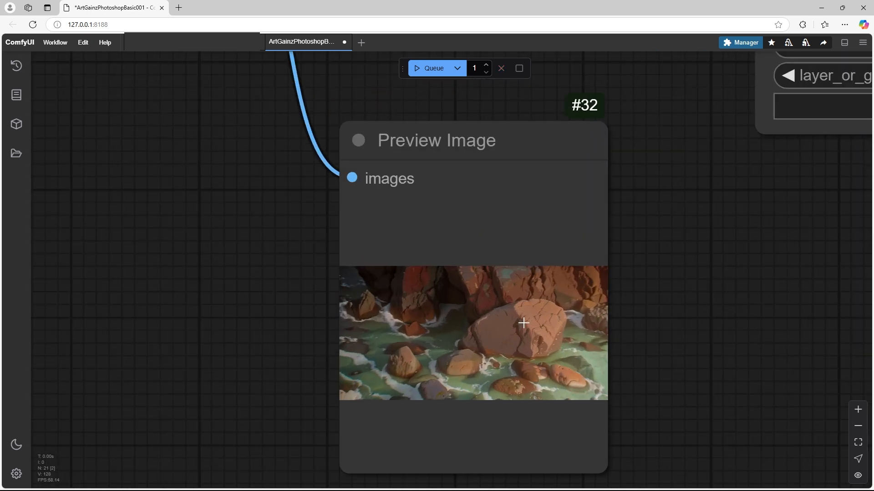
pyautogui.scroll(-2, 470, 157)
pyautogui.scroll(-2, 470, 156)
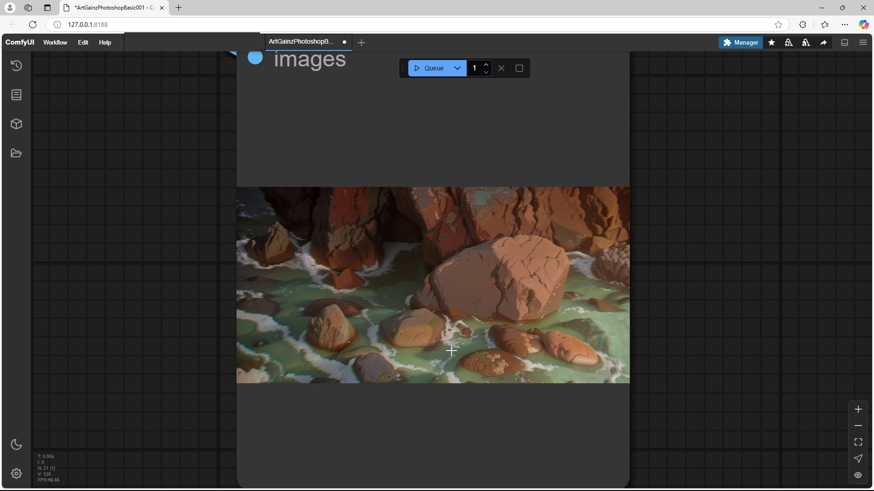
pyautogui.scroll(6, 486, 291)
pyautogui.scroll(-3, 489, 288)
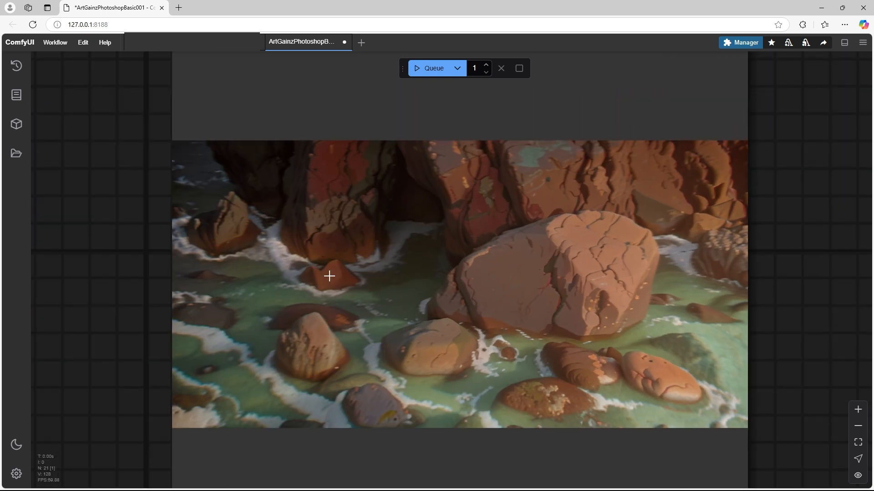